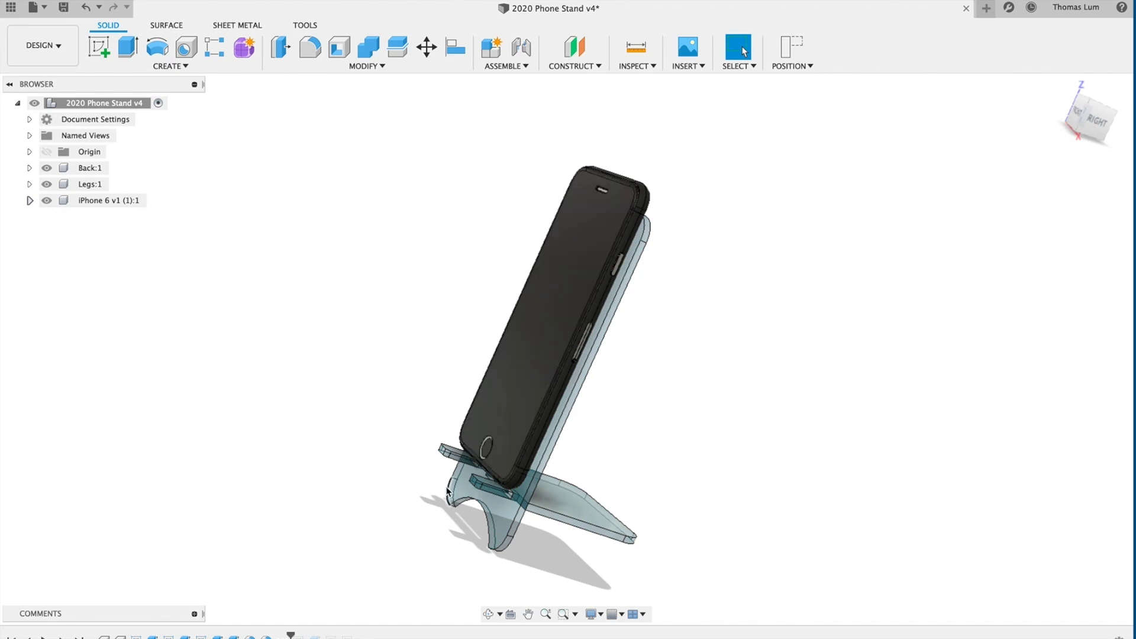
# Inspect the assembled phone stand from several sides and hide the iPhone 6 component.
pyautogui.keyDown('shift'); pyautogui.moveTo(354, 426); pyautogui.dragTo(566, 472, button='middle'); pyautogui.keyUp('shift')
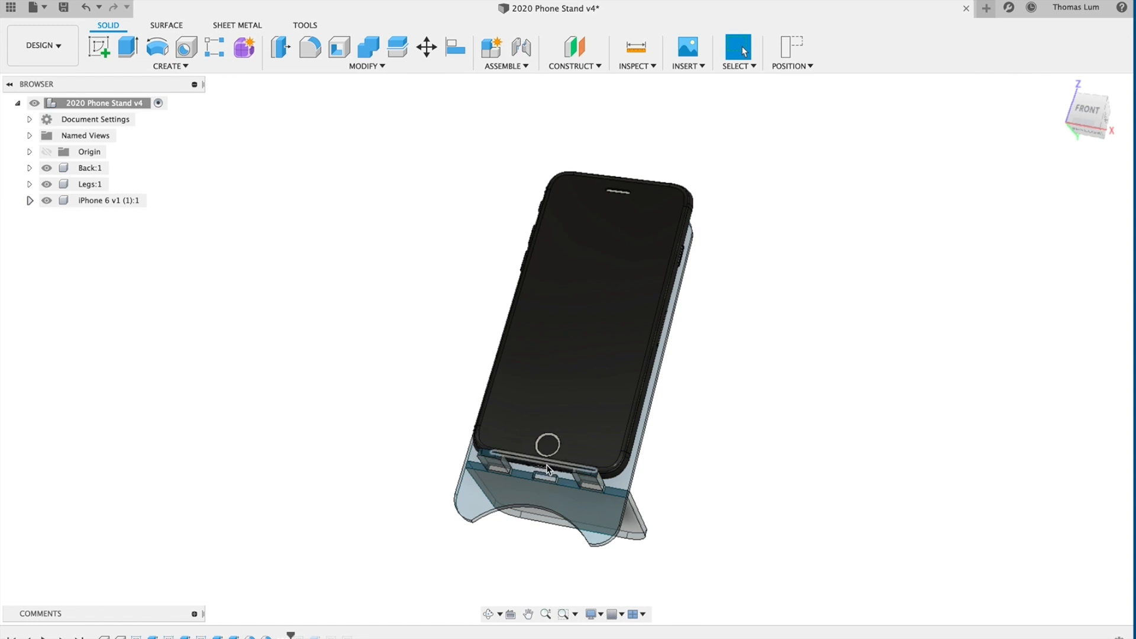
pyautogui.keyDown('shift'); pyautogui.moveTo(695, 477); pyautogui.dragTo(614, 518, button='middle'); pyautogui.keyUp('shift')
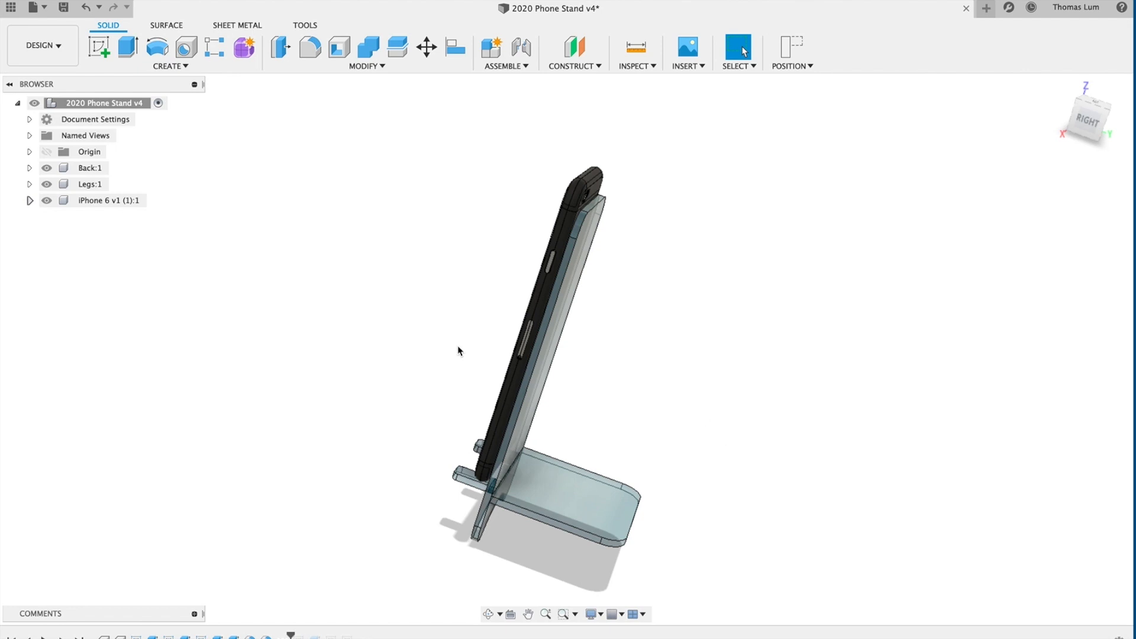
pyautogui.keyDown('shift'); pyautogui.moveTo(280, 346); pyautogui.dragTo(323, 338, button='middle'); pyautogui.keyUp('shift')
pyautogui.moveTo(70, 201); pyautogui.dragTo(47, 203)
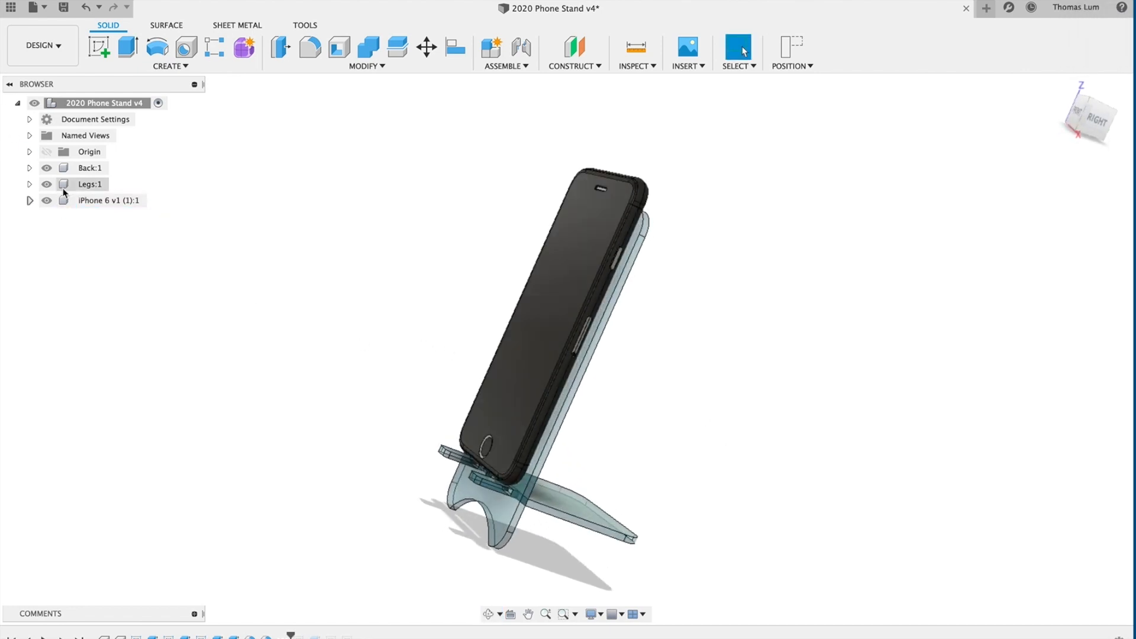
pyautogui.click(45, 203)
pyautogui.click(45, 201)
pyautogui.keyDown('shift'); pyautogui.moveTo(315, 236); pyautogui.dragTo(304, 231, button='middle'); pyautogui.keyUp('shift')
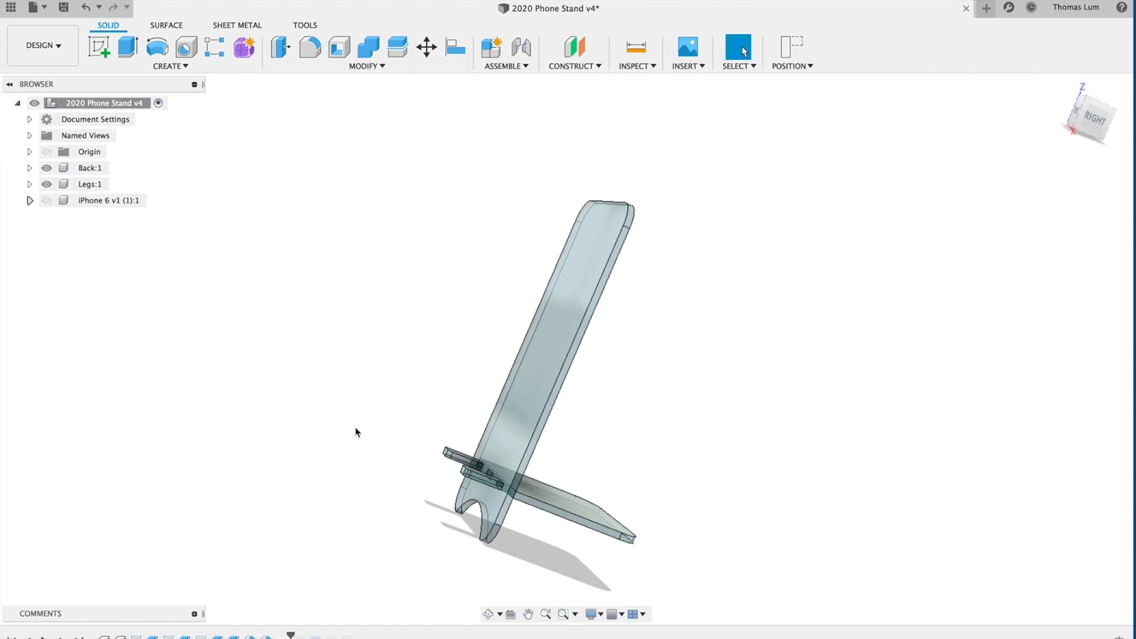
# Examine the legs and the back one at a time by hiding the other component, leaving only the back shown.
pyautogui.moveTo(355, 432)
pyautogui.keyDown('shift'); pyautogui.mouseDown(button='middle')
pyautogui.moveTo(411, 426)
pyautogui.moveTo(428, 441)
pyautogui.moveTo(367, 445)
pyautogui.mouseUp(button='middle'); pyautogui.keyUp('shift')
pyautogui.scroll(5, 367, 445)
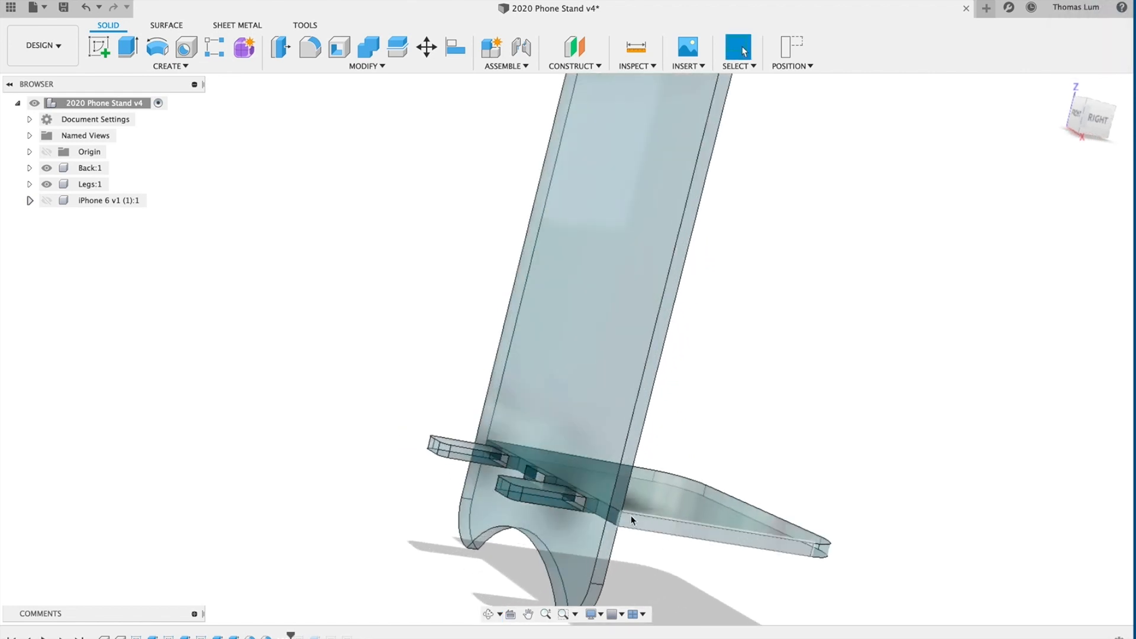
pyautogui.click(46, 167)
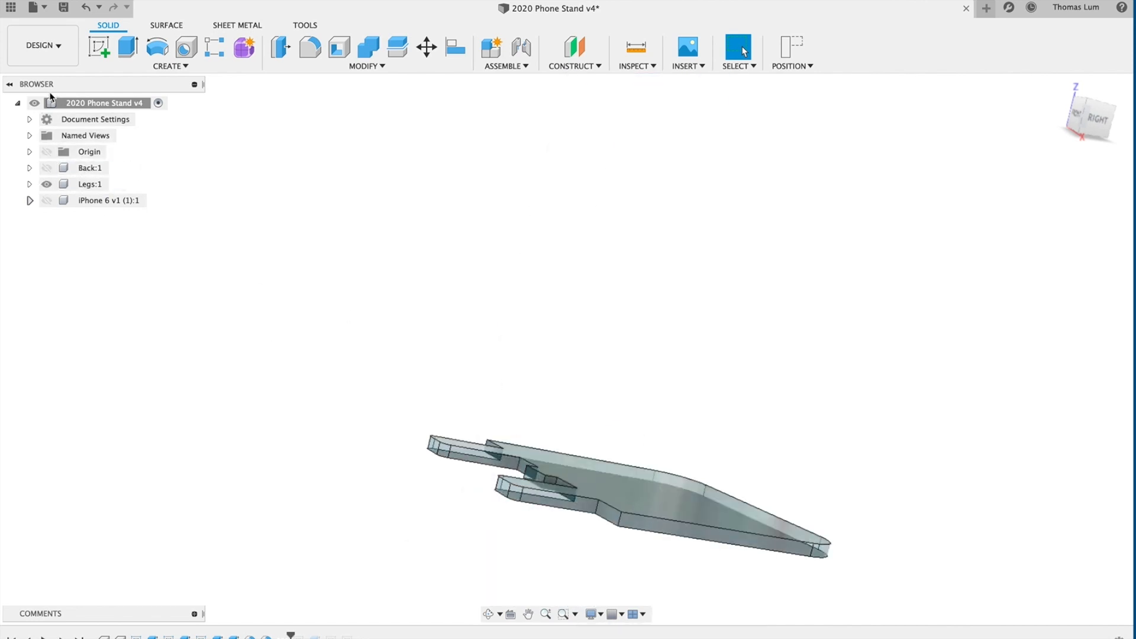
pyautogui.click(46, 168)
pyautogui.click(46, 184)
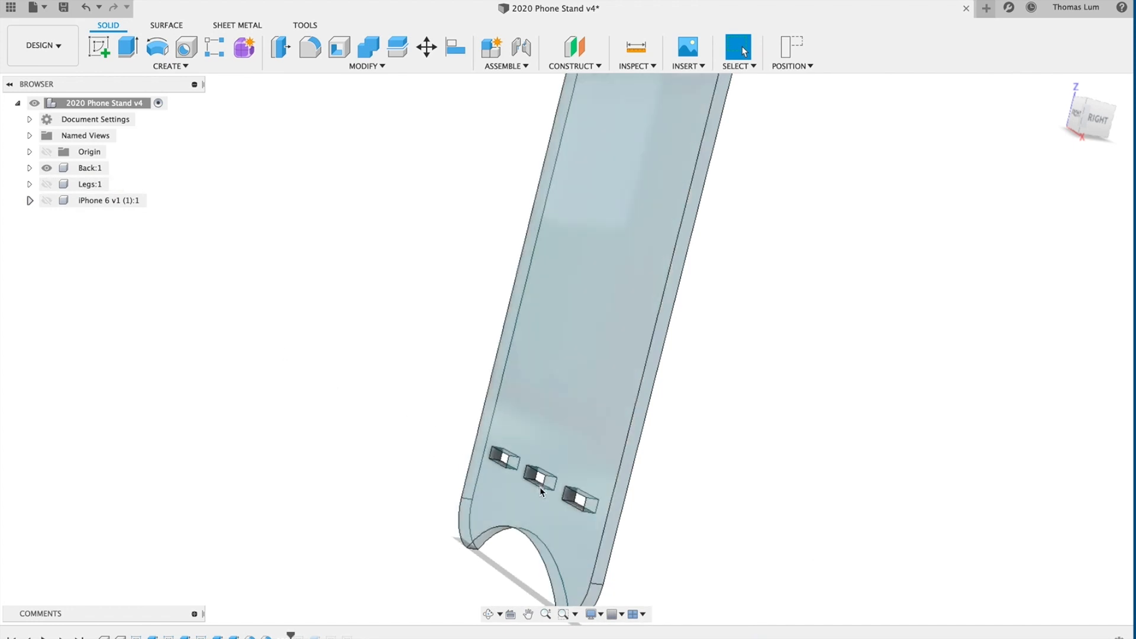
# Measure the short edge of the first slot in the back plate.
pyautogui.keyDown('shift'); pyautogui.moveTo(389, 453); pyautogui.dragTo(434, 437, button='middle'); pyautogui.keyUp('shift')
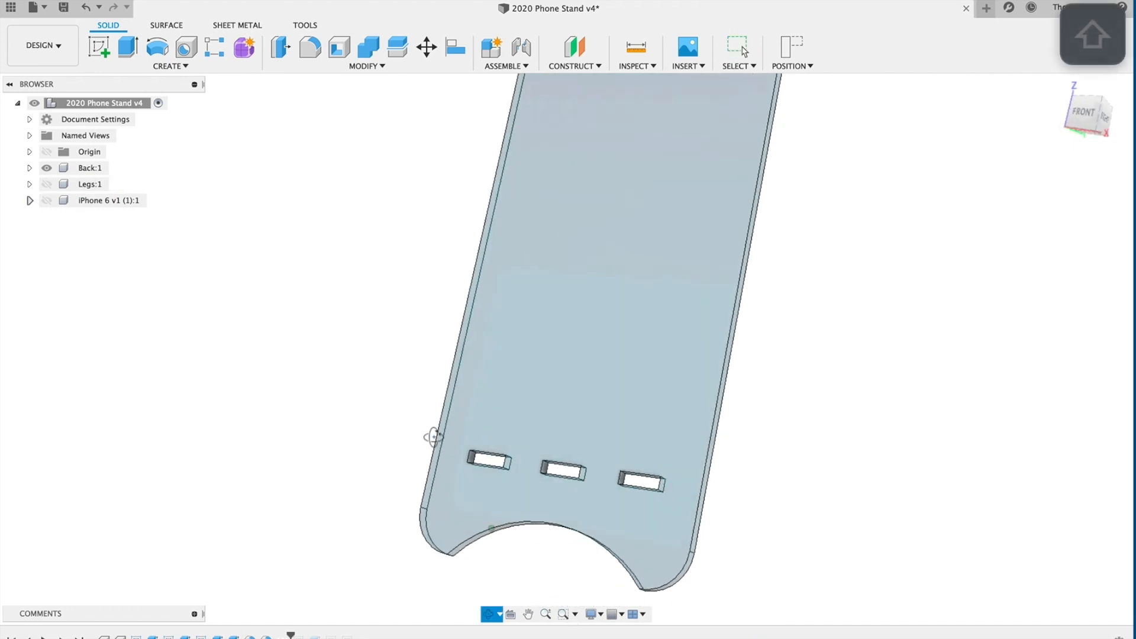
pyautogui.scroll(5, 434, 437)
pyautogui.press('i')
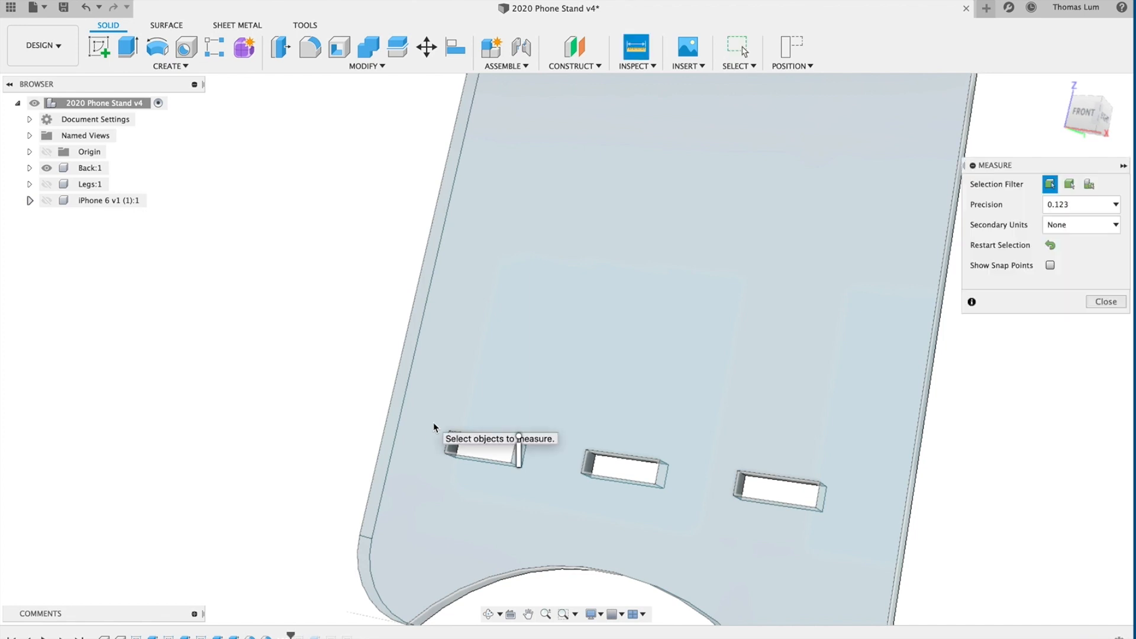
pyautogui.click(448, 443)
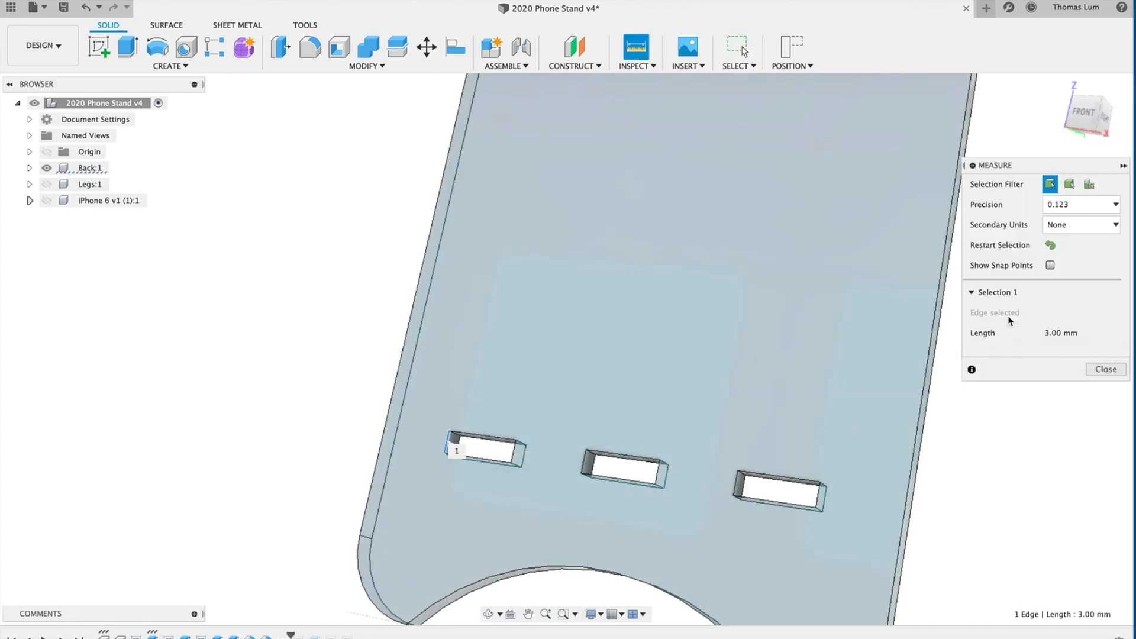
pyautogui.click(1101, 370)
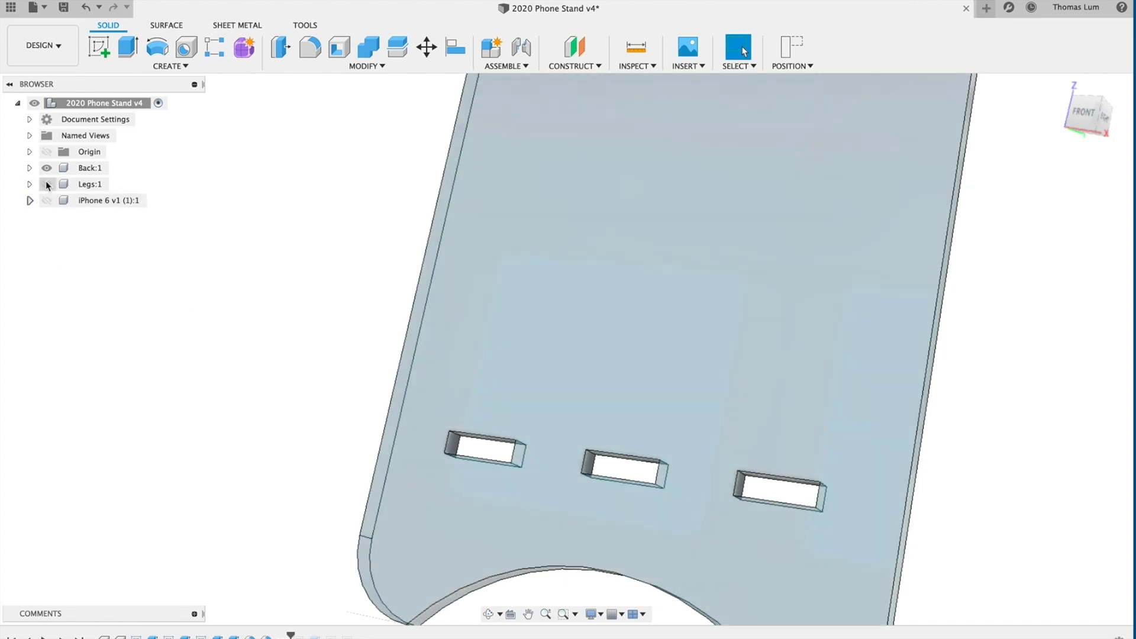
# Show the Legs component again and examine how its tabs fit through the slots in the back.
pyautogui.click(47, 184)
pyautogui.keyDown('shift'); pyautogui.moveTo(286, 312); pyautogui.dragTo(278, 270, button='middle'); pyautogui.keyUp('shift')
pyautogui.scroll(-3, 238, 329)
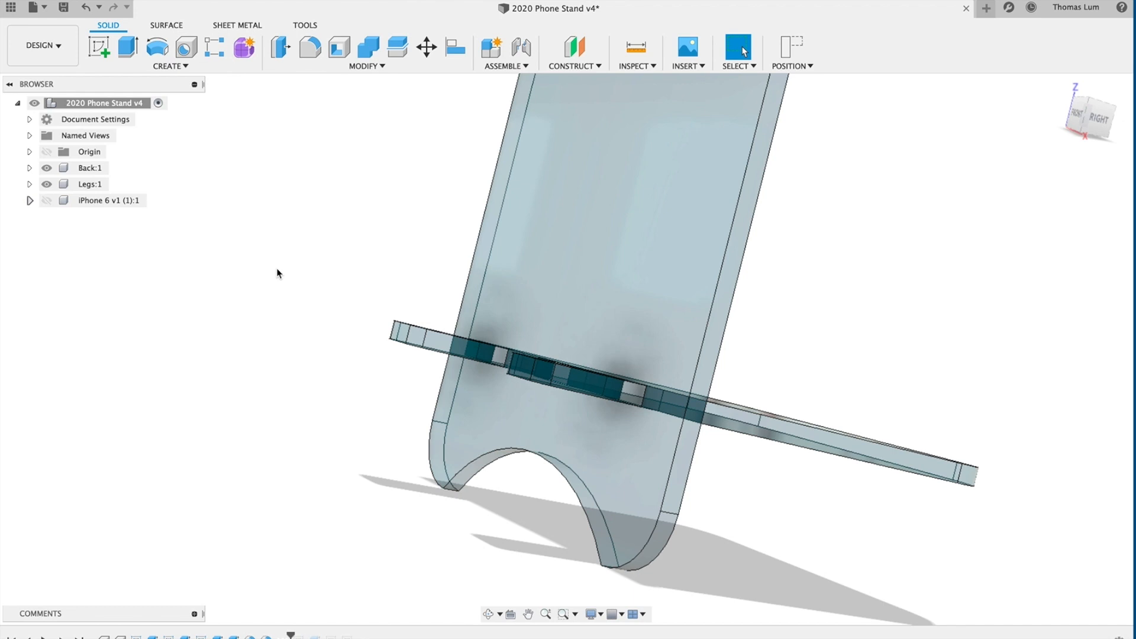
# Create a new design and save it as "Phone Stand March 6" in the ELEG398 project.
pyautogui.click(987, 9)
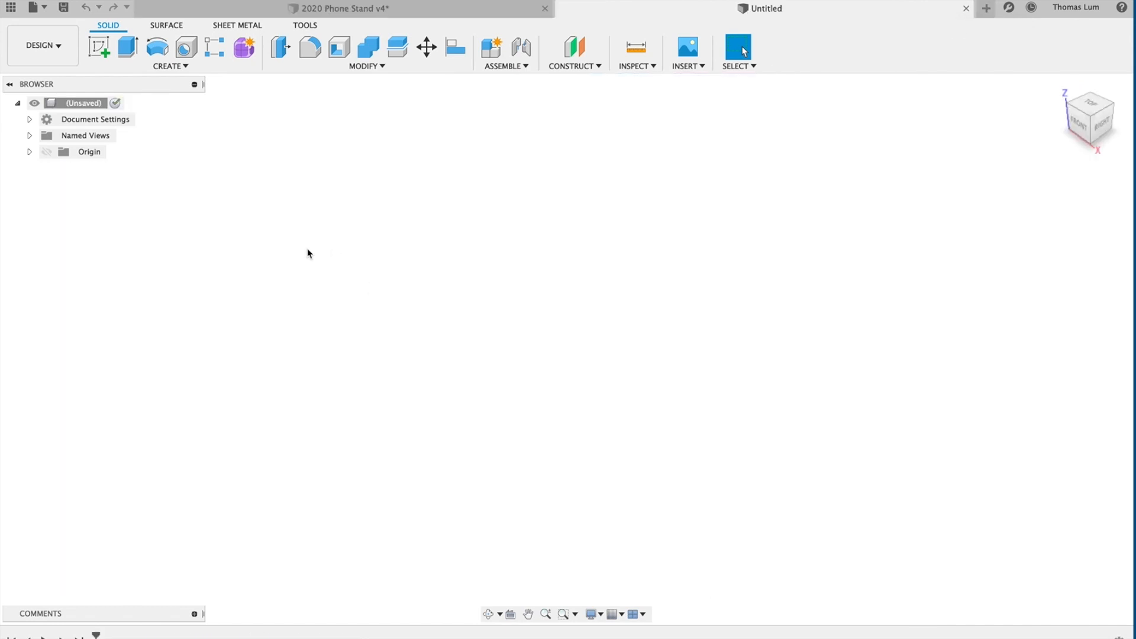
pyautogui.click(66, 8)
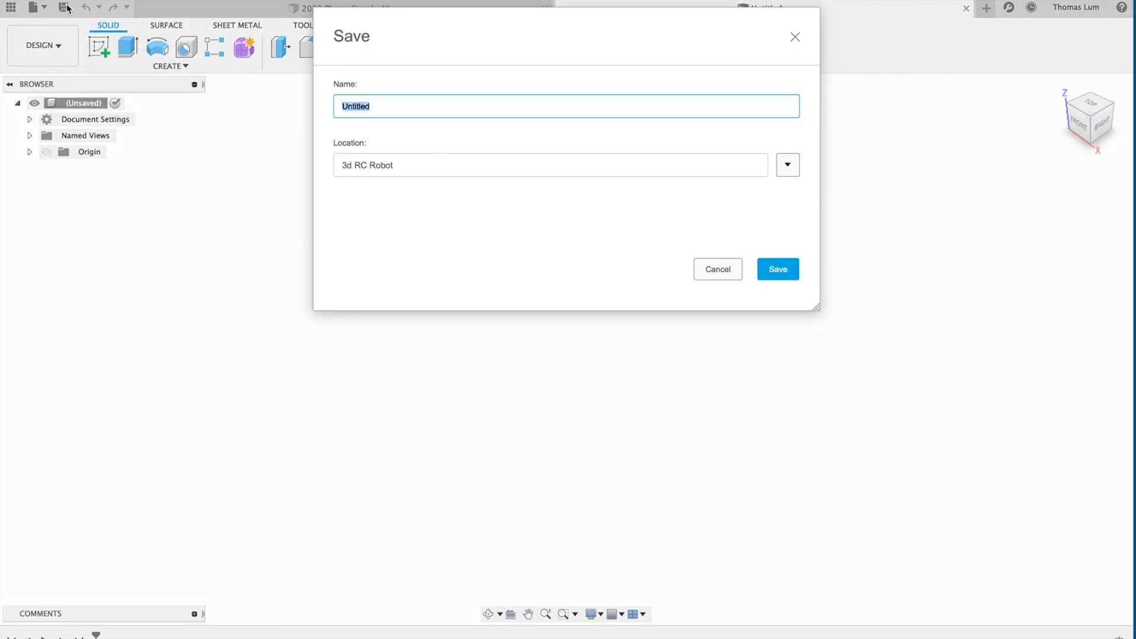
pyautogui.write('Phone ')
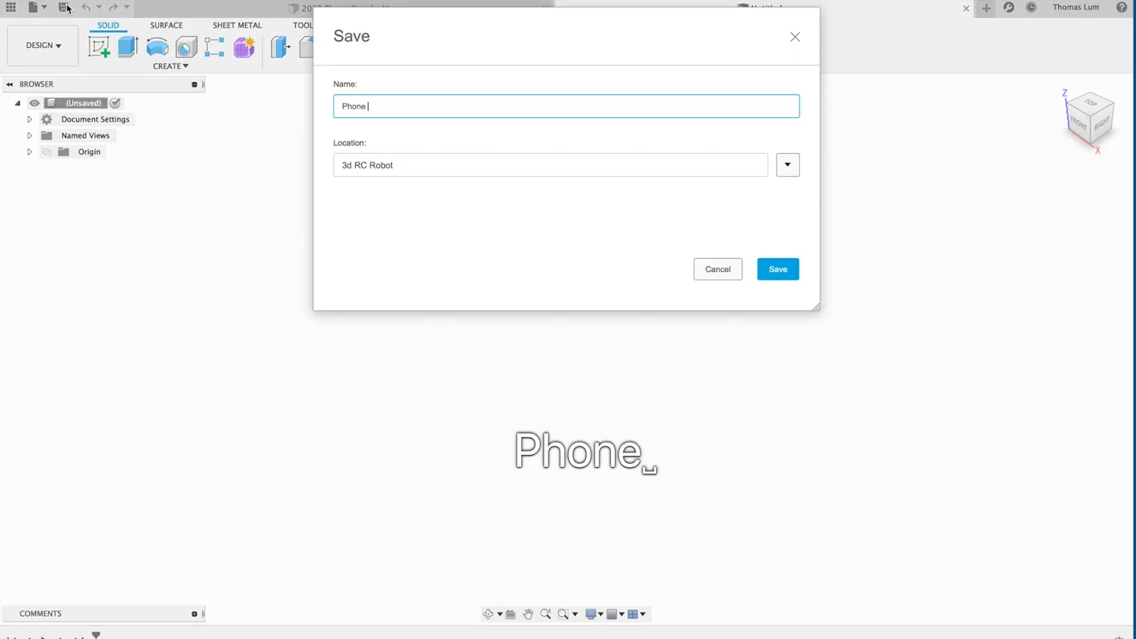
pyautogui.write('Stand')
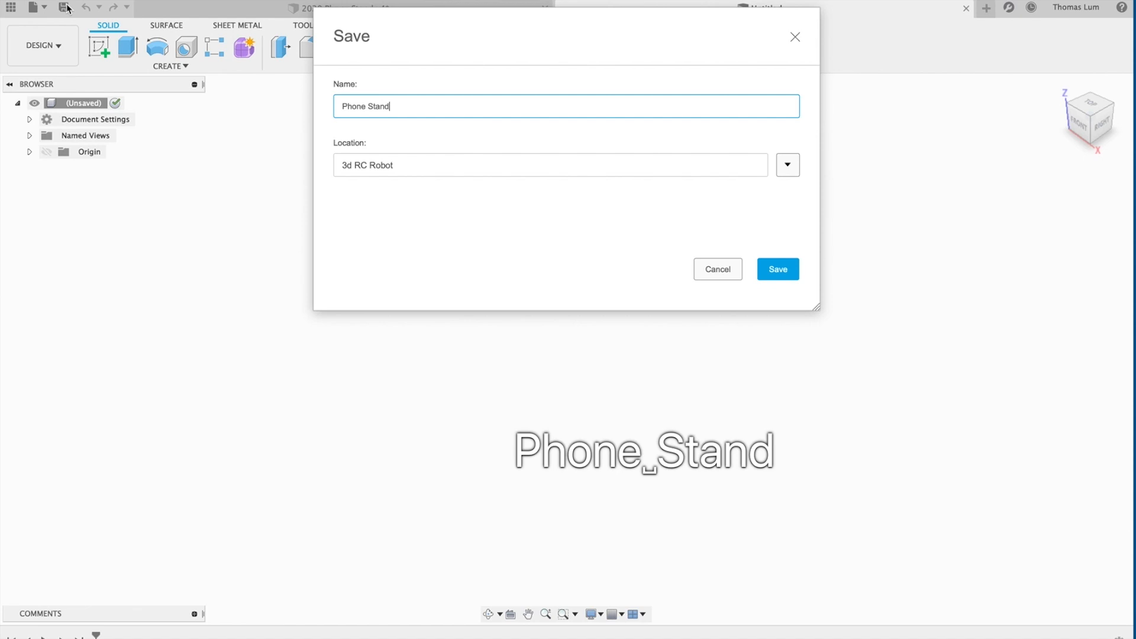
pyautogui.write(' Marc')
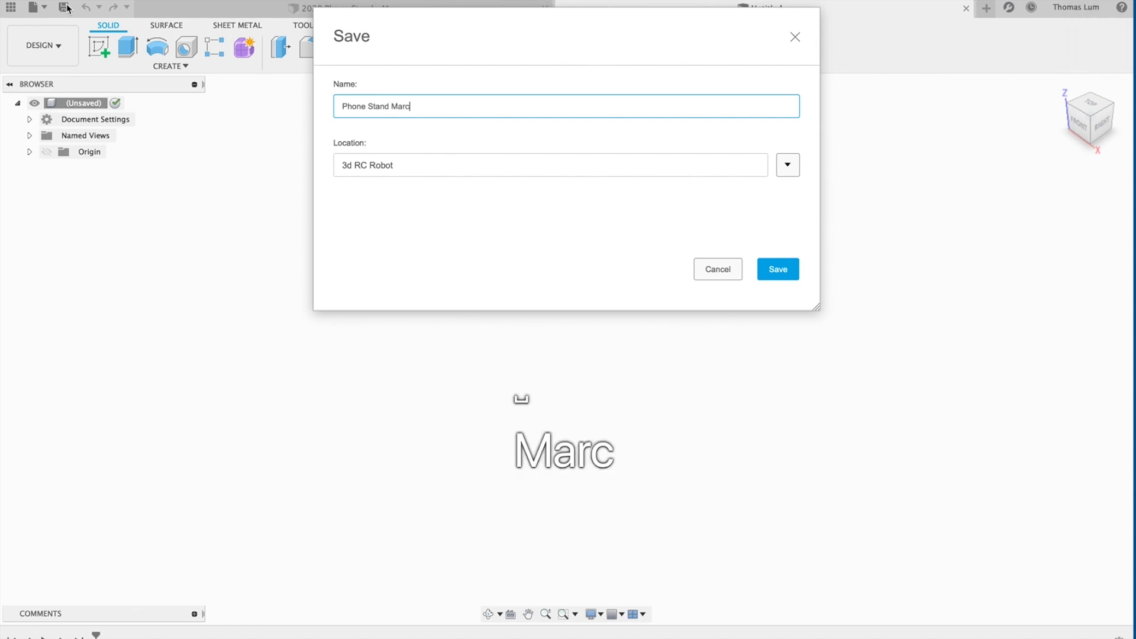
pyautogui.write('h 6')
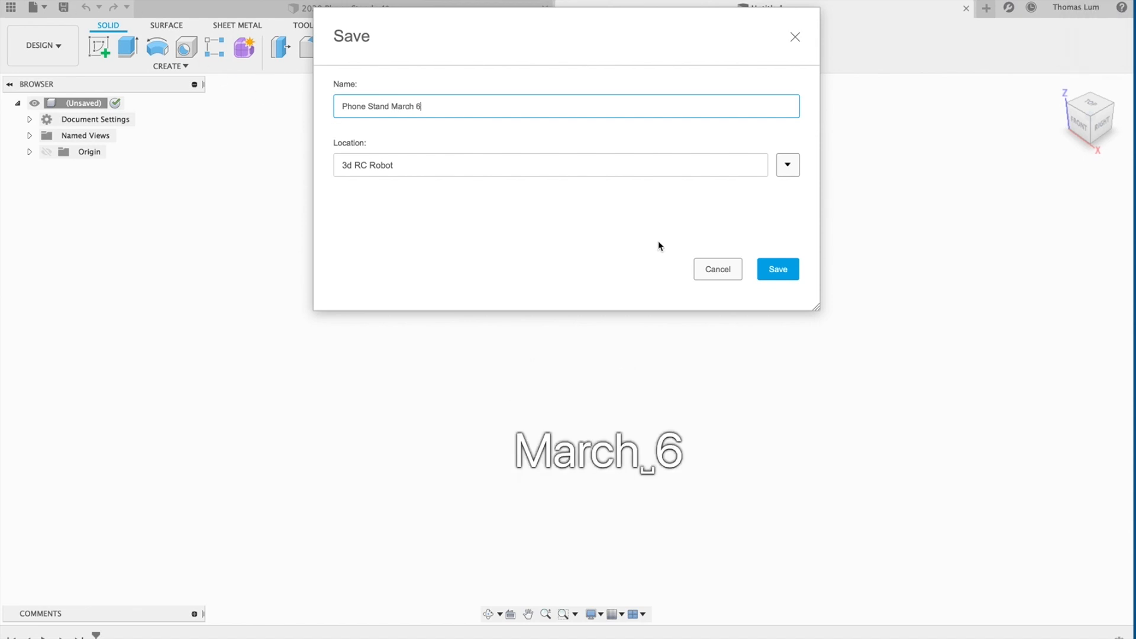
pyautogui.click(789, 167)
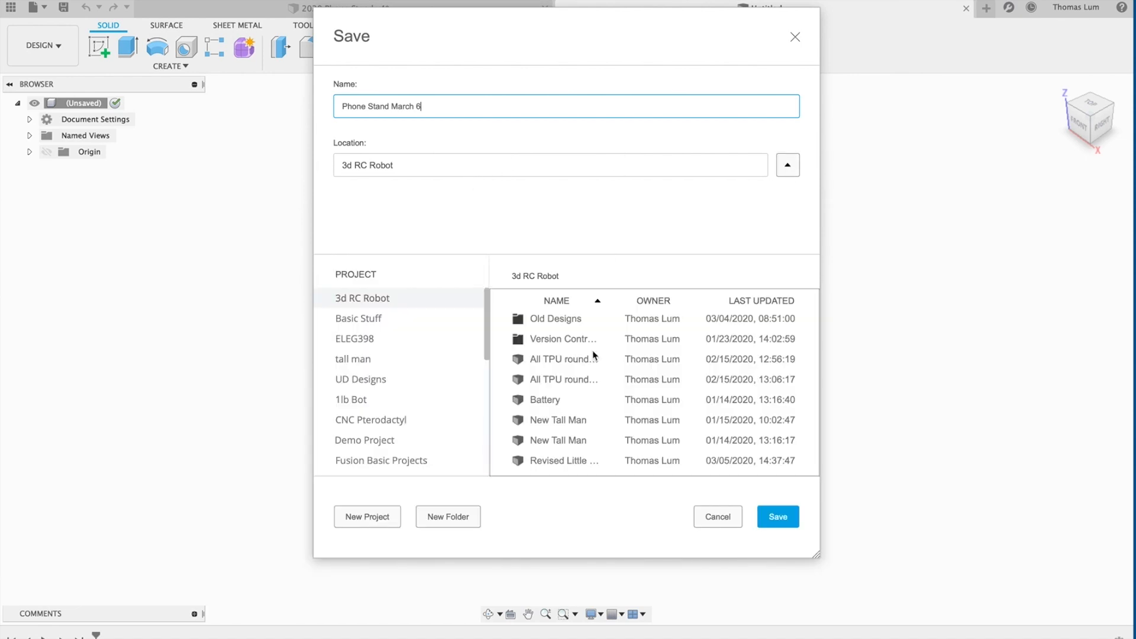
pyautogui.click(354, 339)
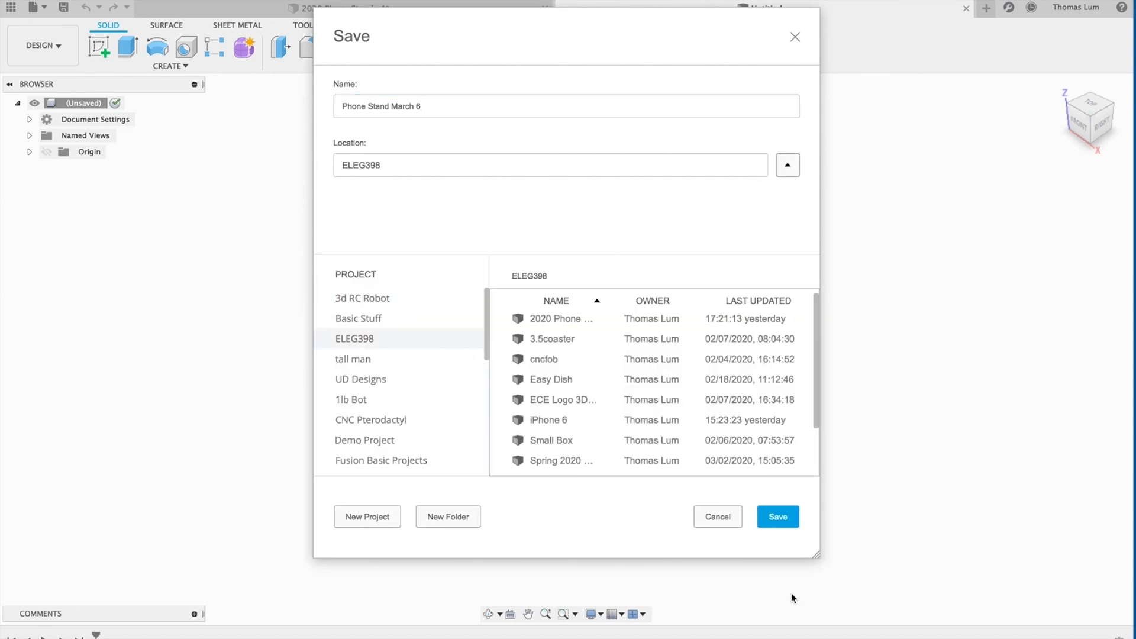
pyautogui.click(790, 514)
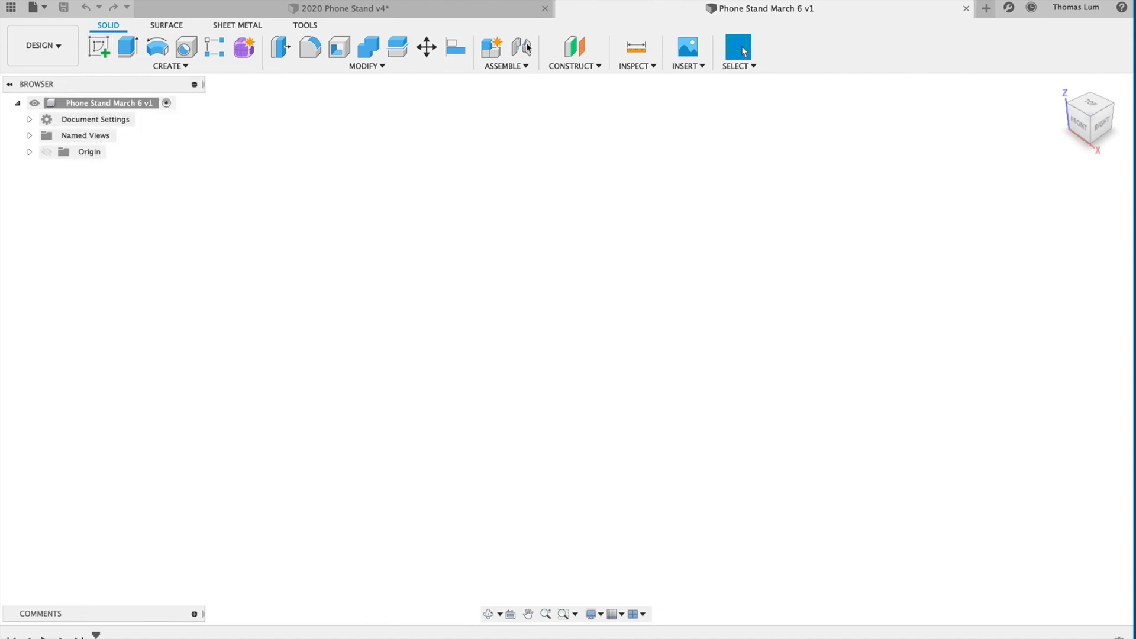
# Add two new empty components directly under the root of the phone stand design.
pyautogui.rightClick(117, 101)
pyautogui.click(153, 113)
pyautogui.rightClick(105, 108)
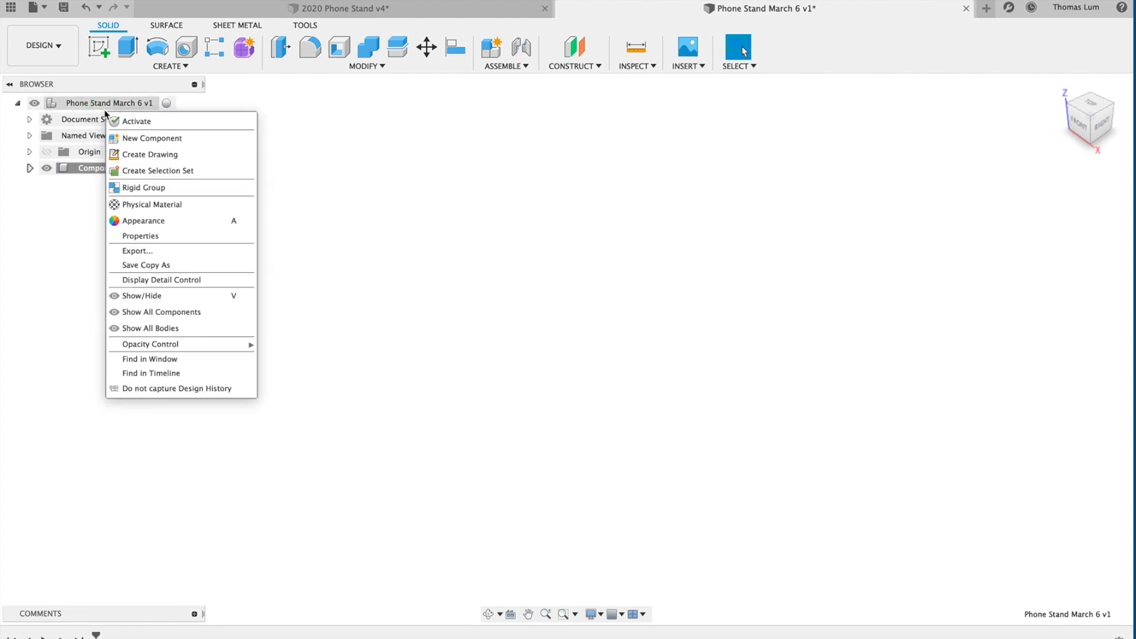
pyautogui.click(134, 138)
# Rename the first component Back and the second Legs, and activate the Back component.
pyautogui.click(106, 169)
pyautogui.click(106, 169)
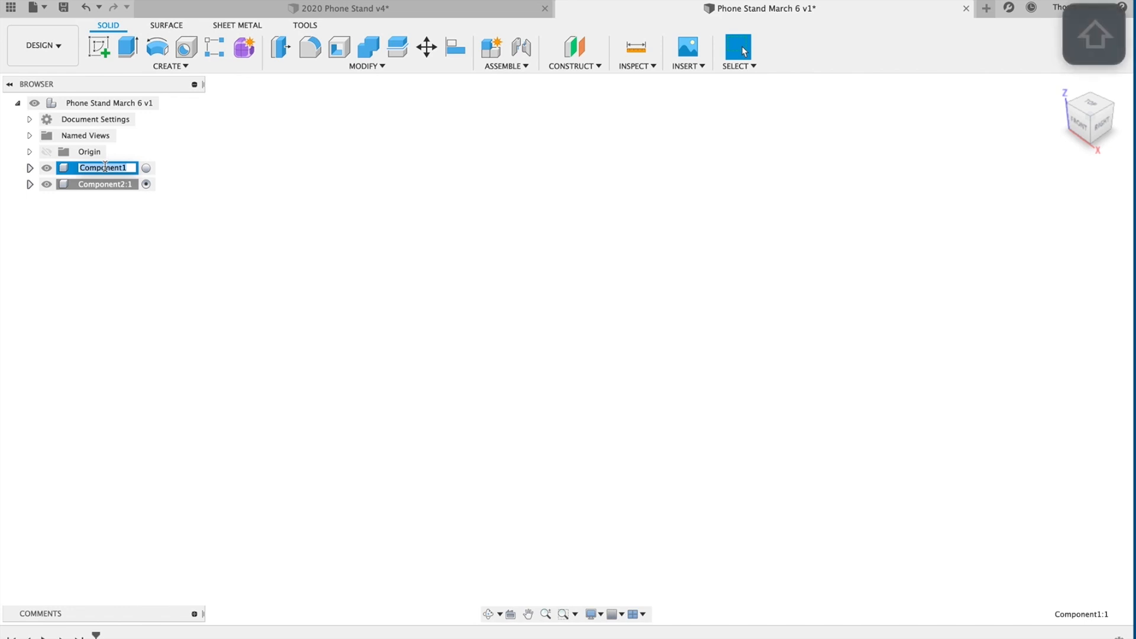
pyautogui.write('Back')
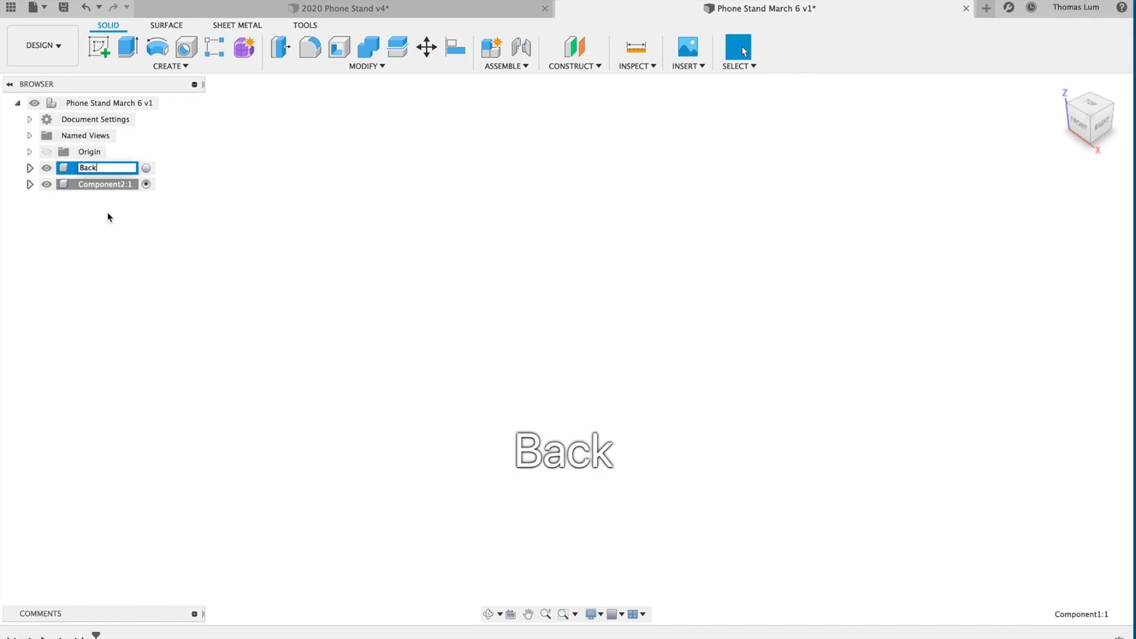
pyautogui.click(105, 185)
pyautogui.click(105, 184)
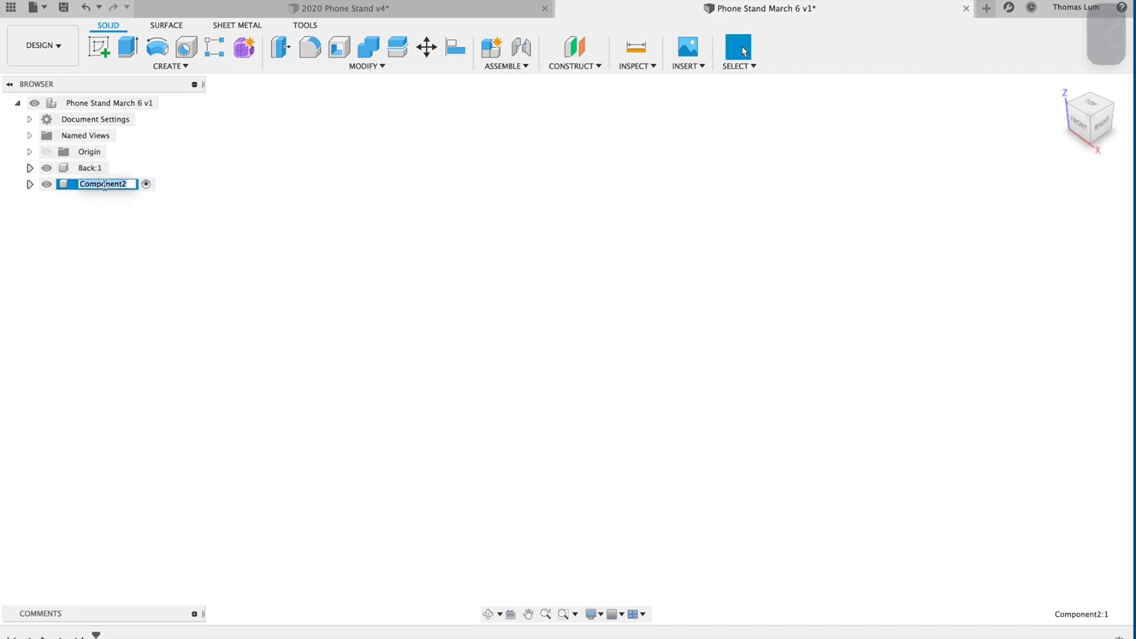
pyautogui.write('Legs')
pyautogui.click(212, 345)
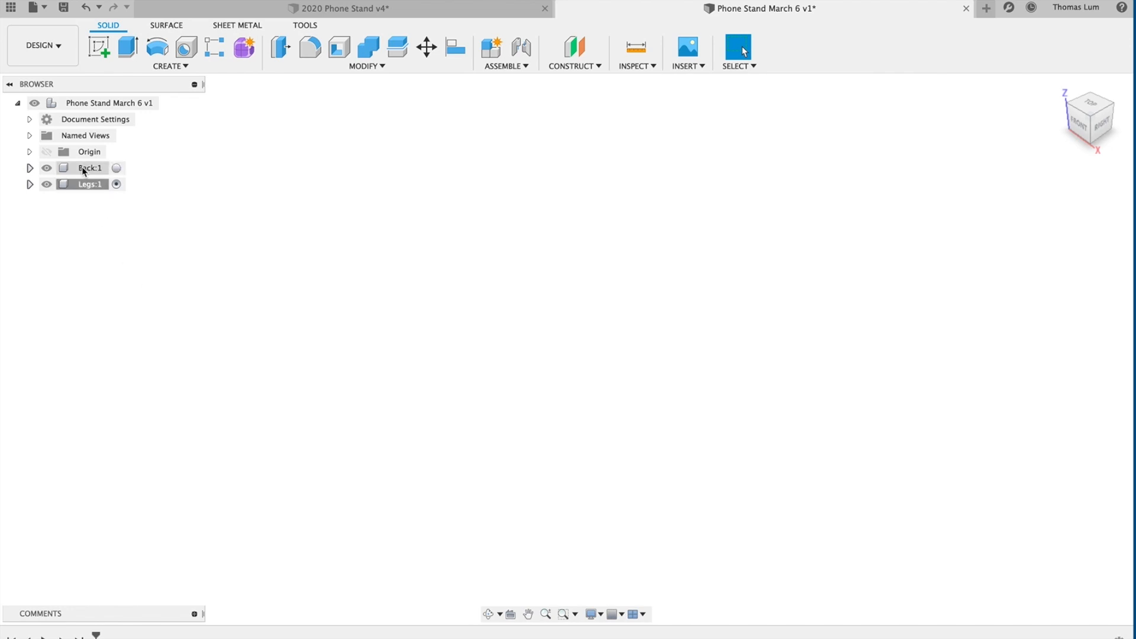
pyautogui.click(116, 168)
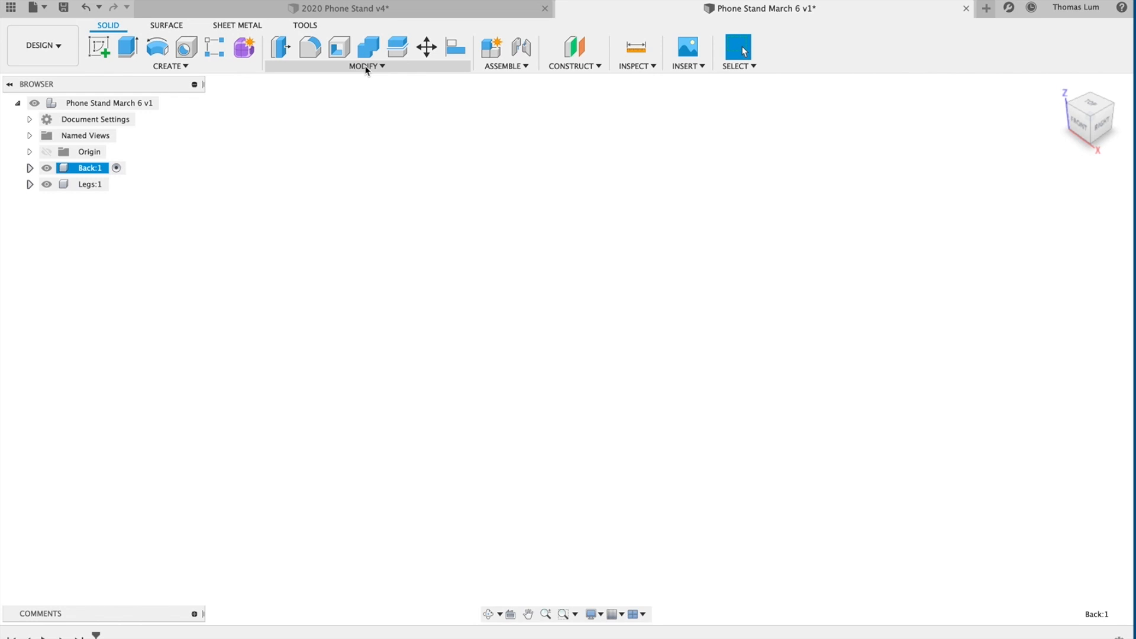
# Add a user parameter named thickness in mm with the value 2.85 and the comment "clear acrylic".
pyautogui.click(366, 67)
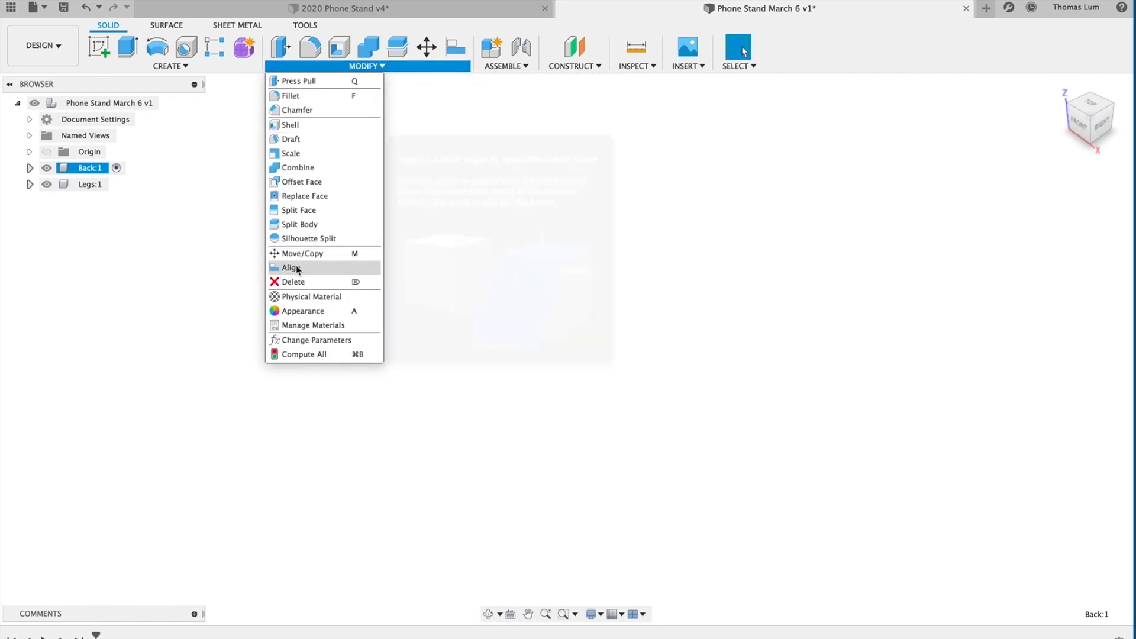
pyautogui.click(311, 344)
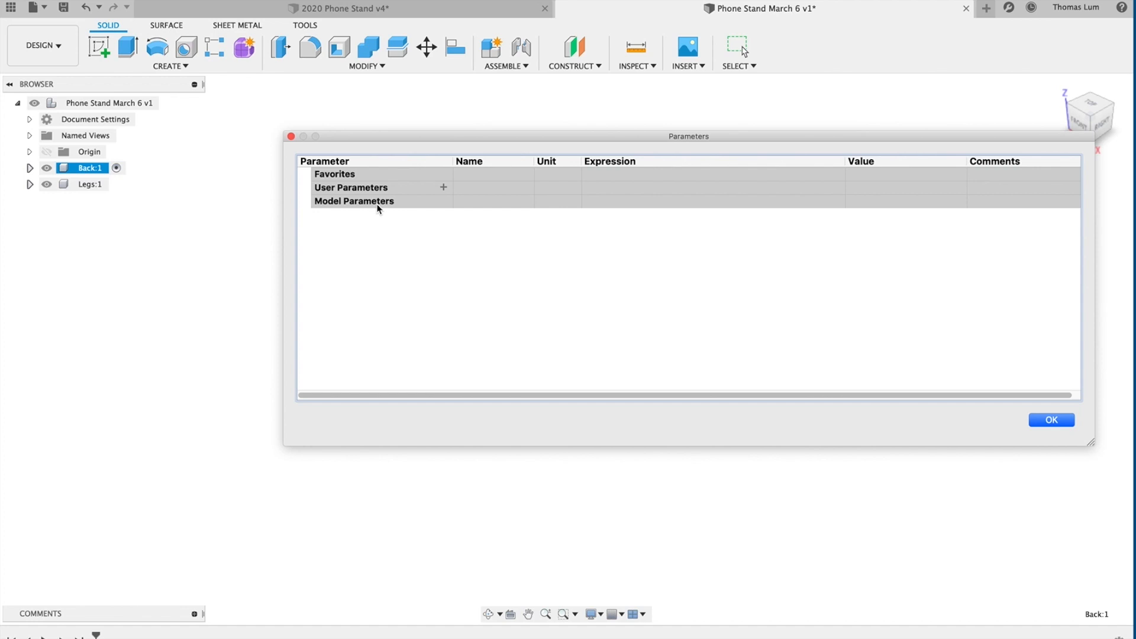
pyautogui.click(443, 187)
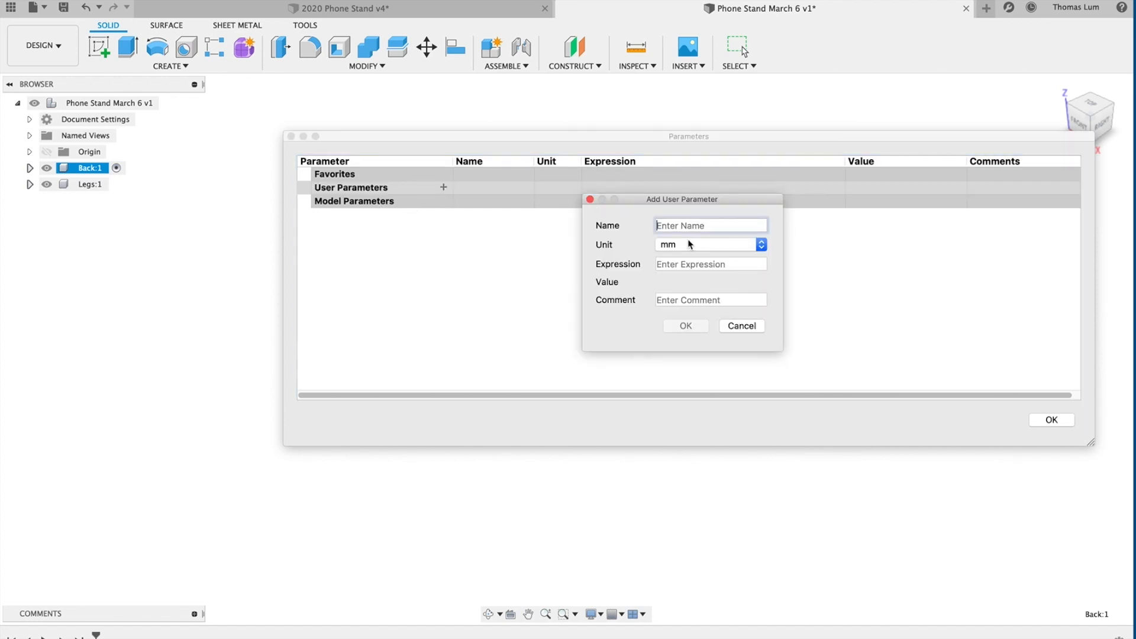
pyautogui.write('thickness')
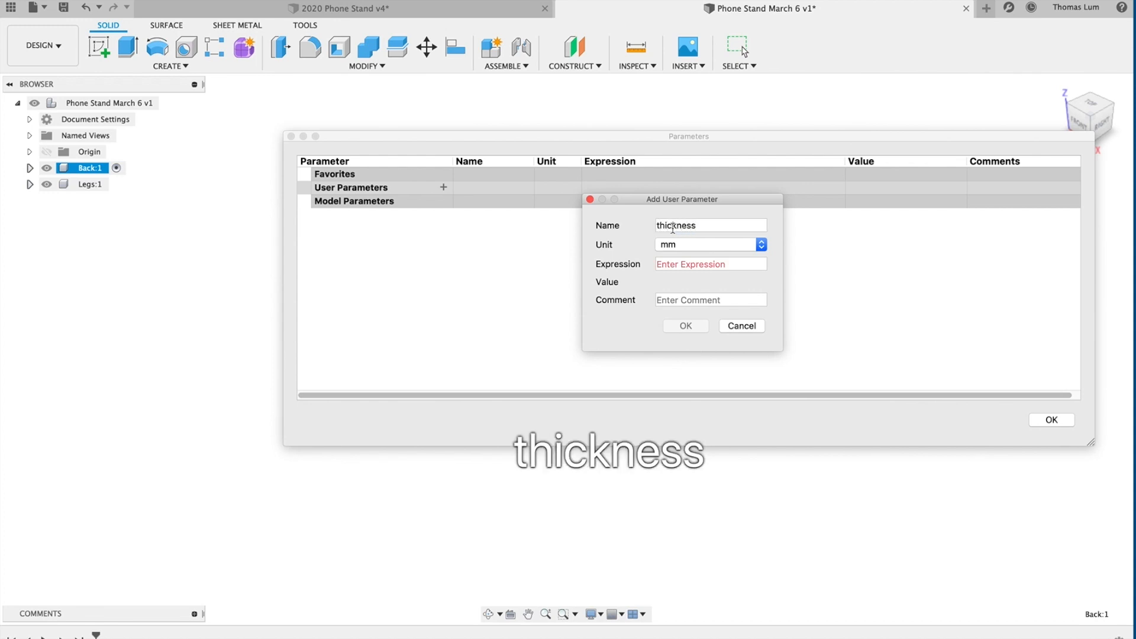
pyautogui.click(673, 264)
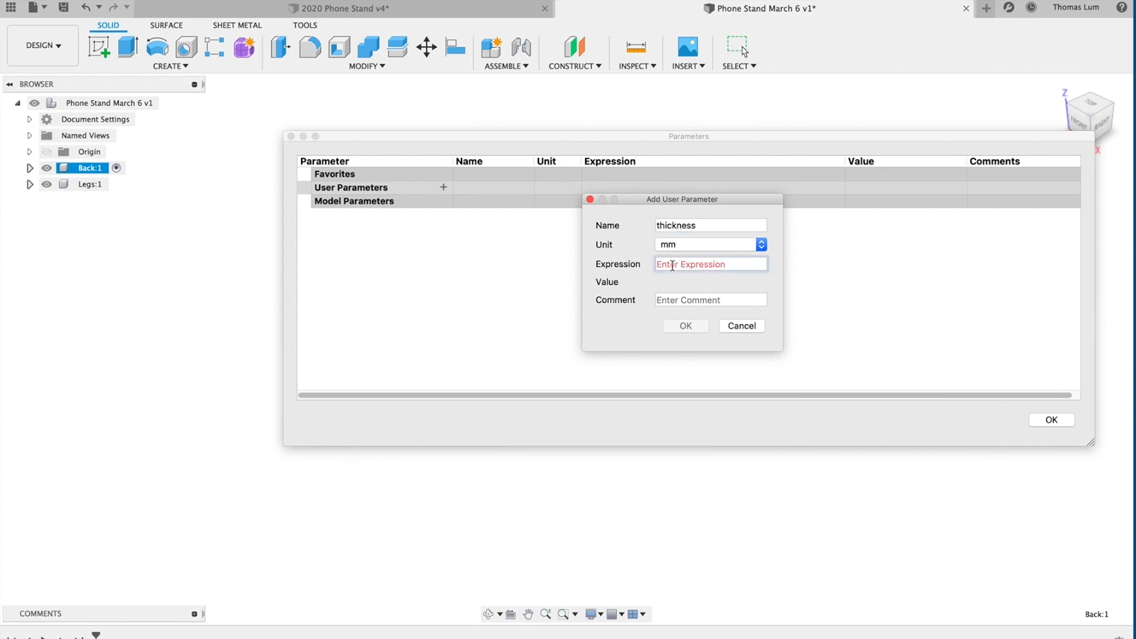
pyautogui.write('2.85')
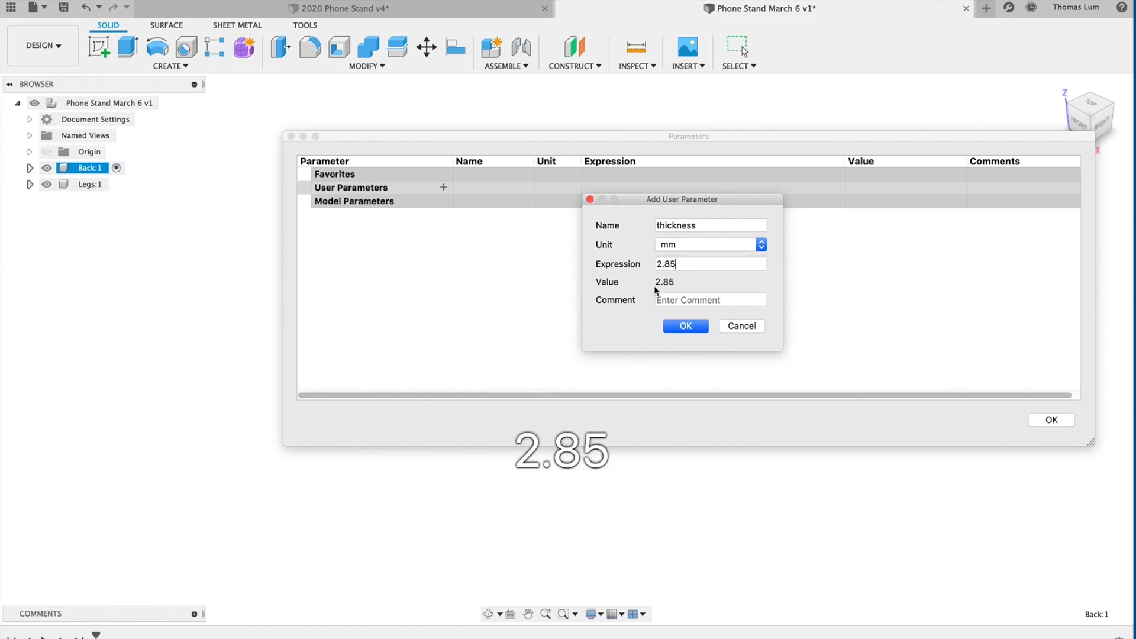
pyautogui.click(674, 303)
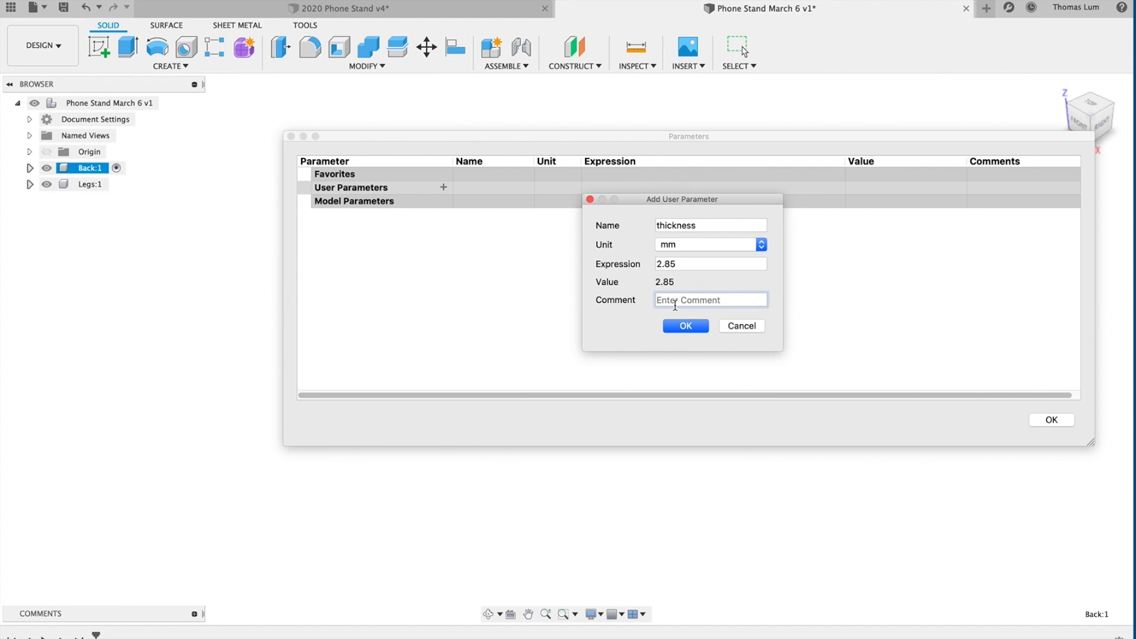
pyautogui.write('clear ')
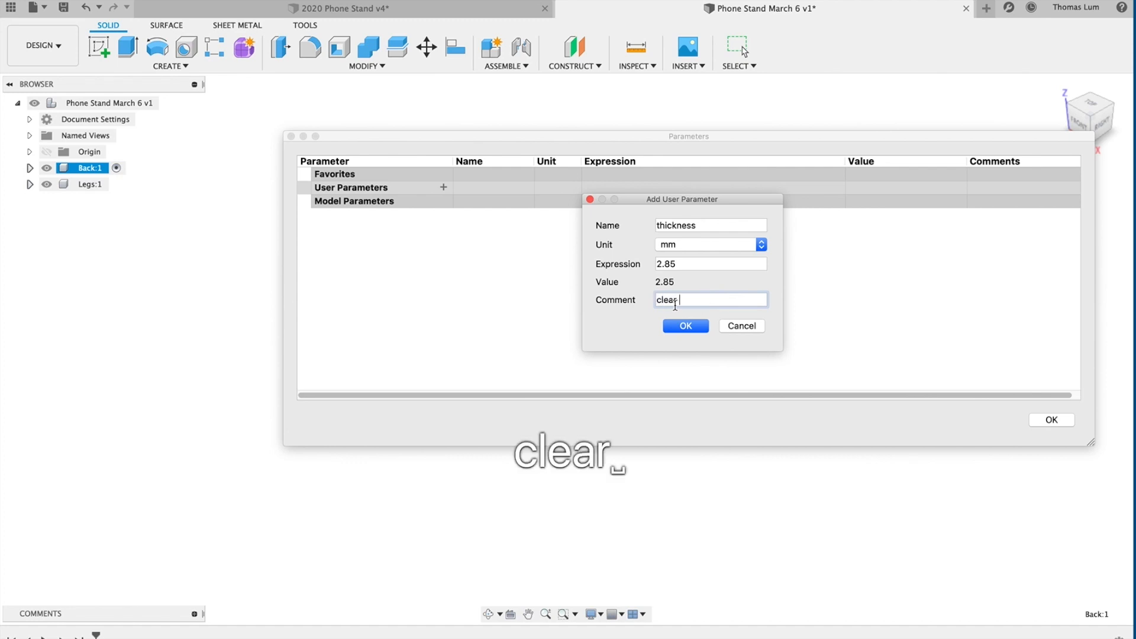
pyautogui.write('acrylic')
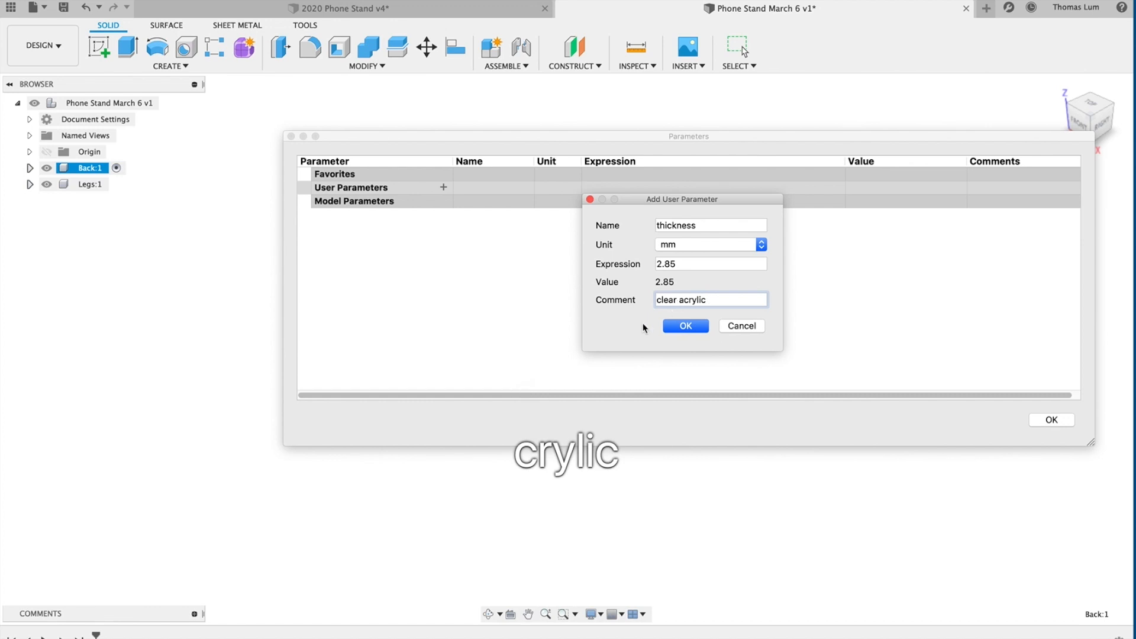
pyautogui.click(685, 327)
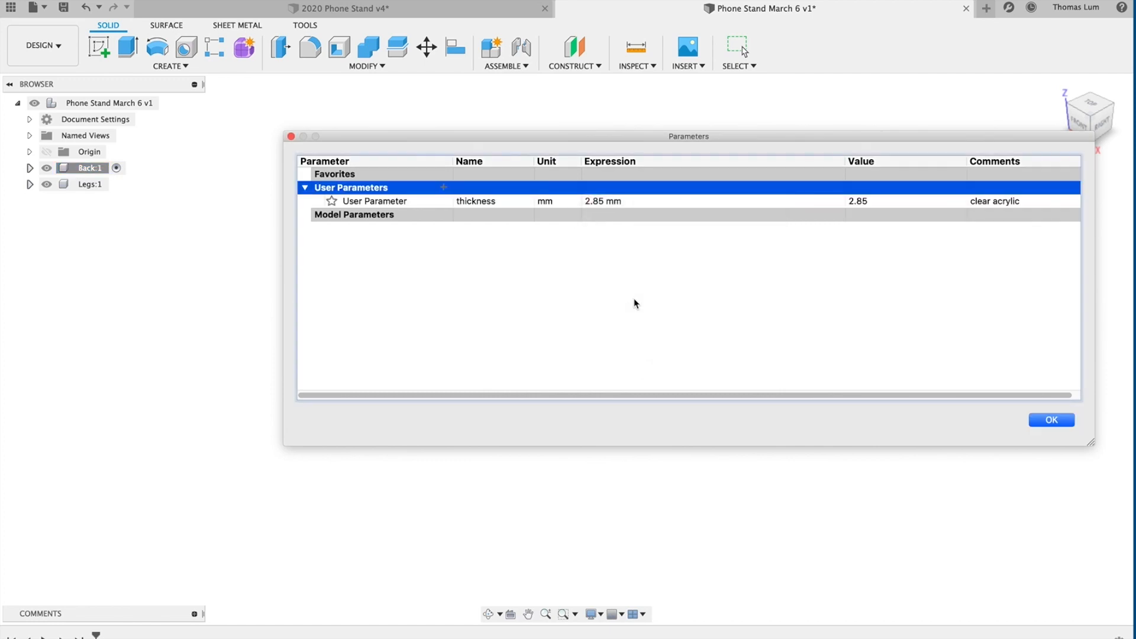
pyautogui.click(1052, 421)
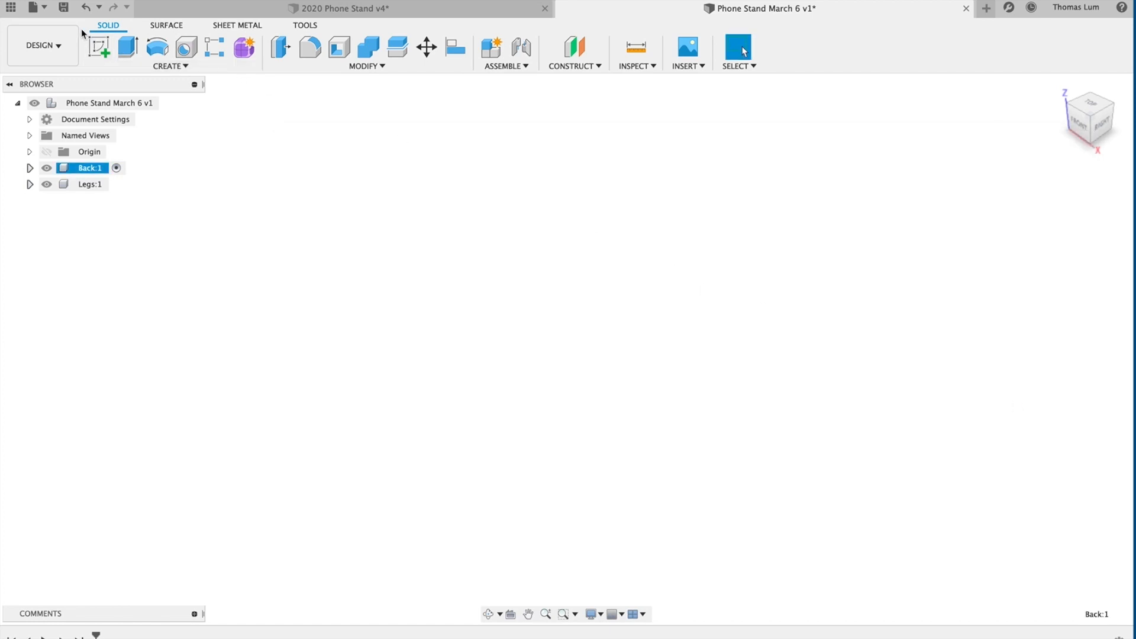
# Sketch a center rectangle at the origin on the front plane, 6" high and 70 mm wide, in the Back component.
pyautogui.click(95, 48)
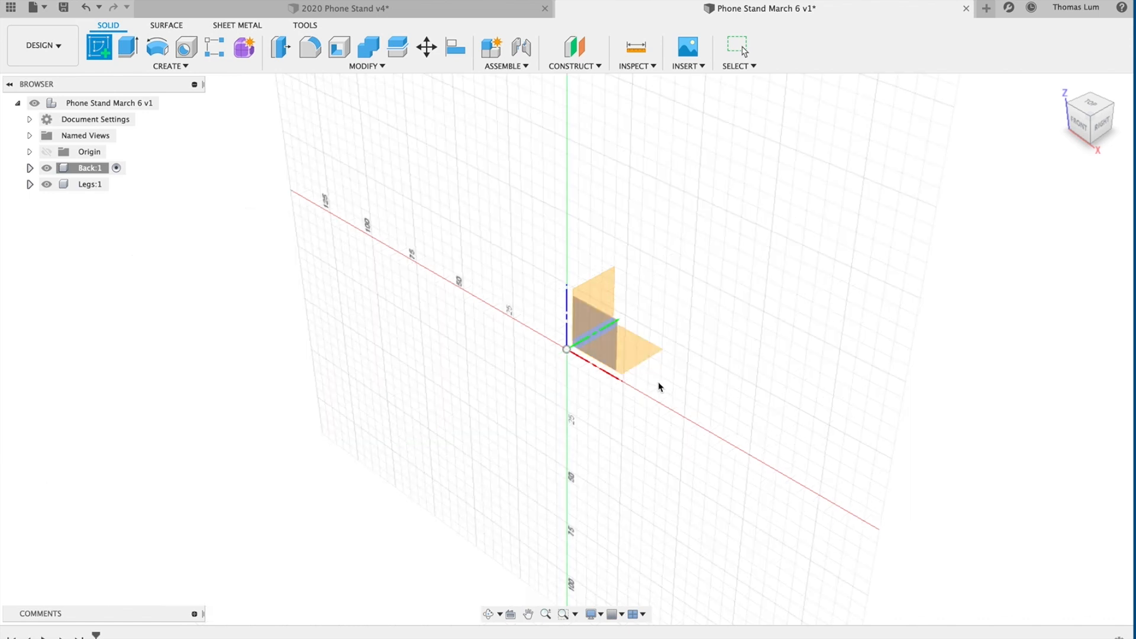
pyautogui.click(587, 340)
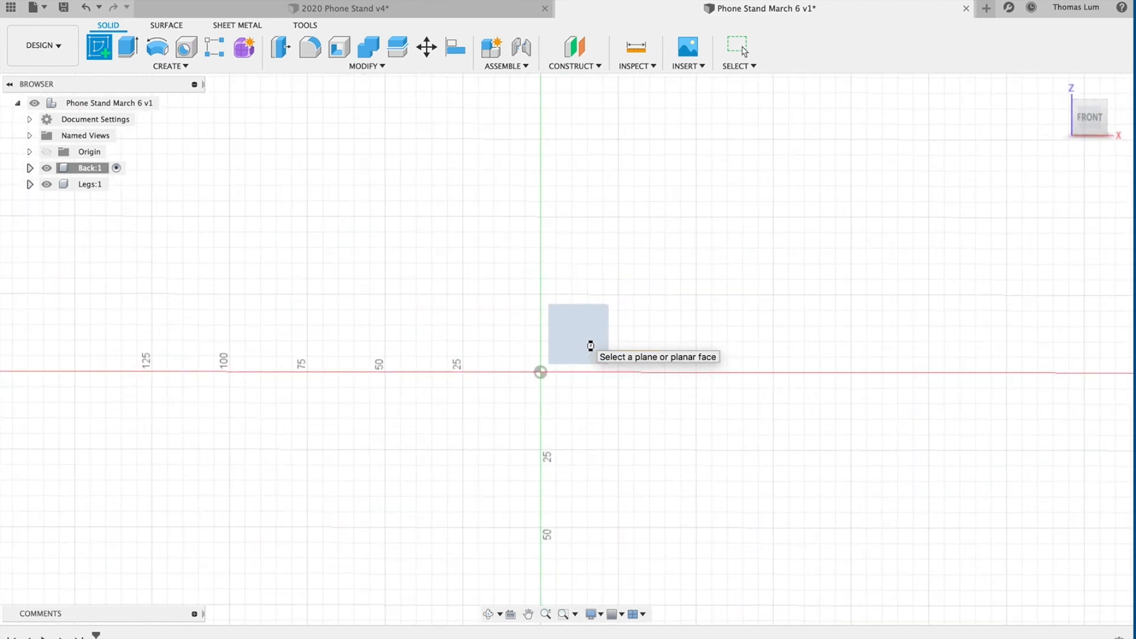
pyautogui.click(169, 65)
pyautogui.moveTo(190, 94)
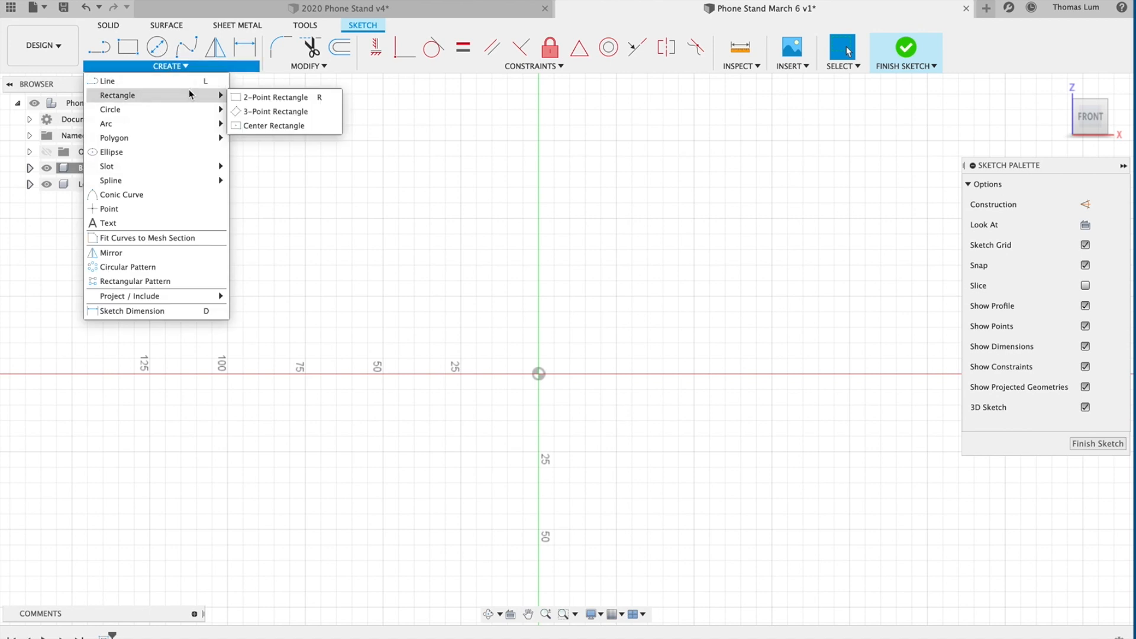
pyautogui.click(261, 126)
pyautogui.click(538, 374)
pyautogui.moveTo(454, 225); pyautogui.dragTo(454, 168, button='middle')
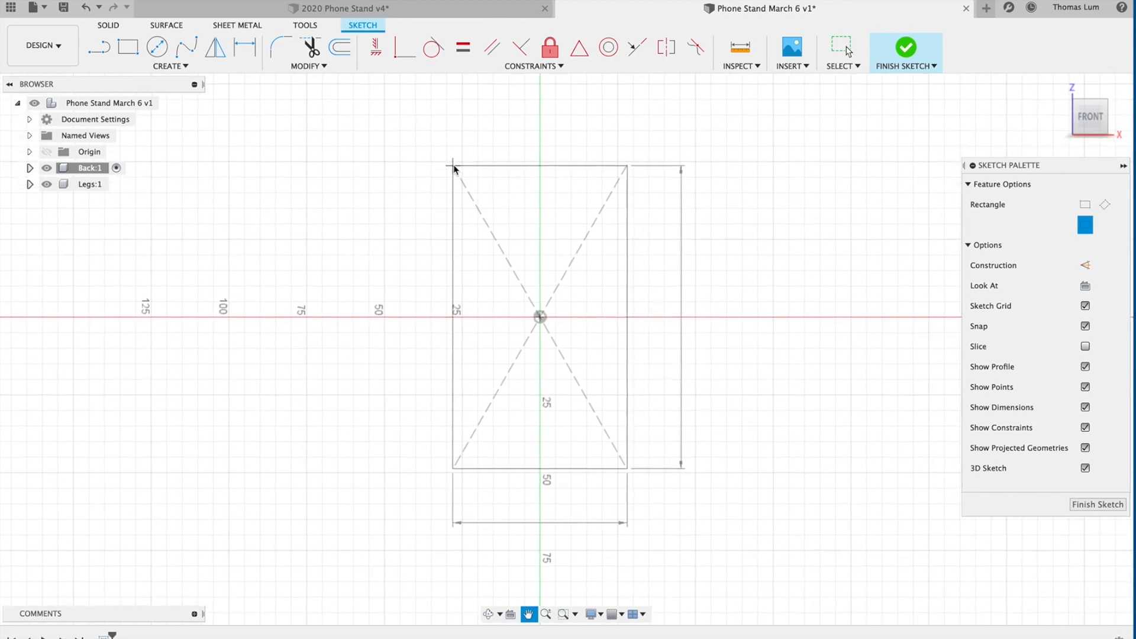
pyautogui.scroll(-1, 453, 166)
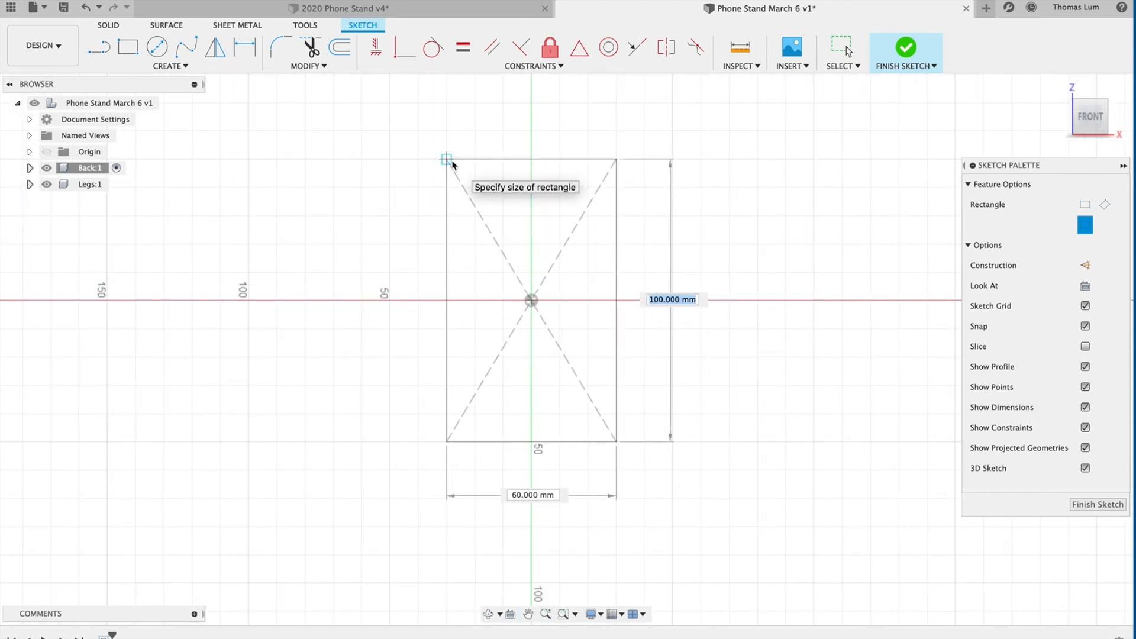
pyautogui.write('6"')
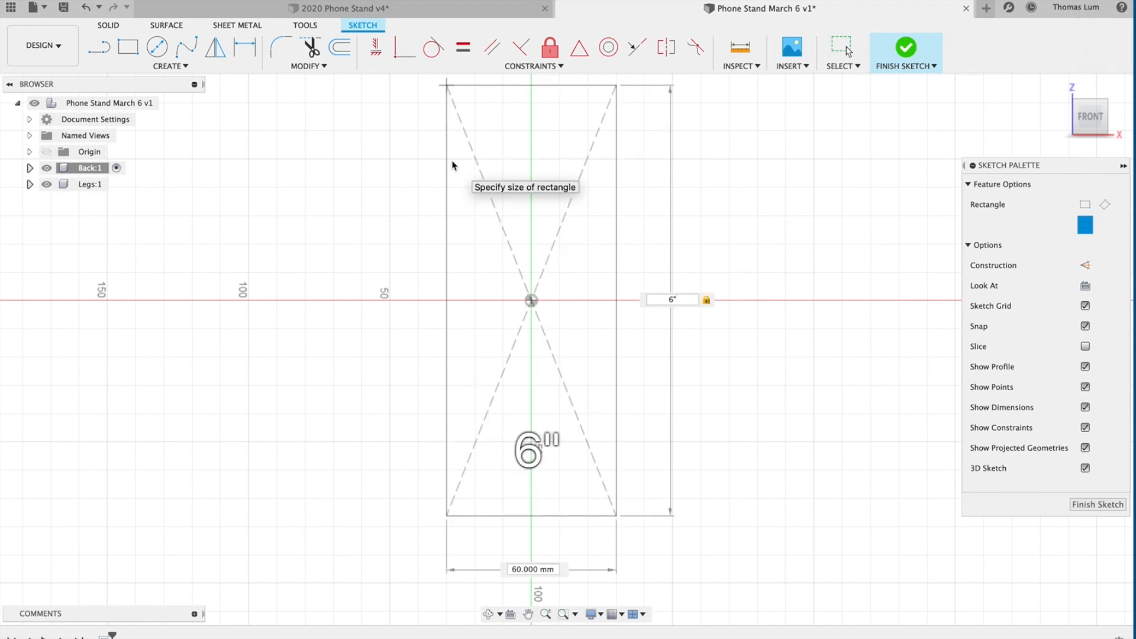
pyautogui.press('Tab')
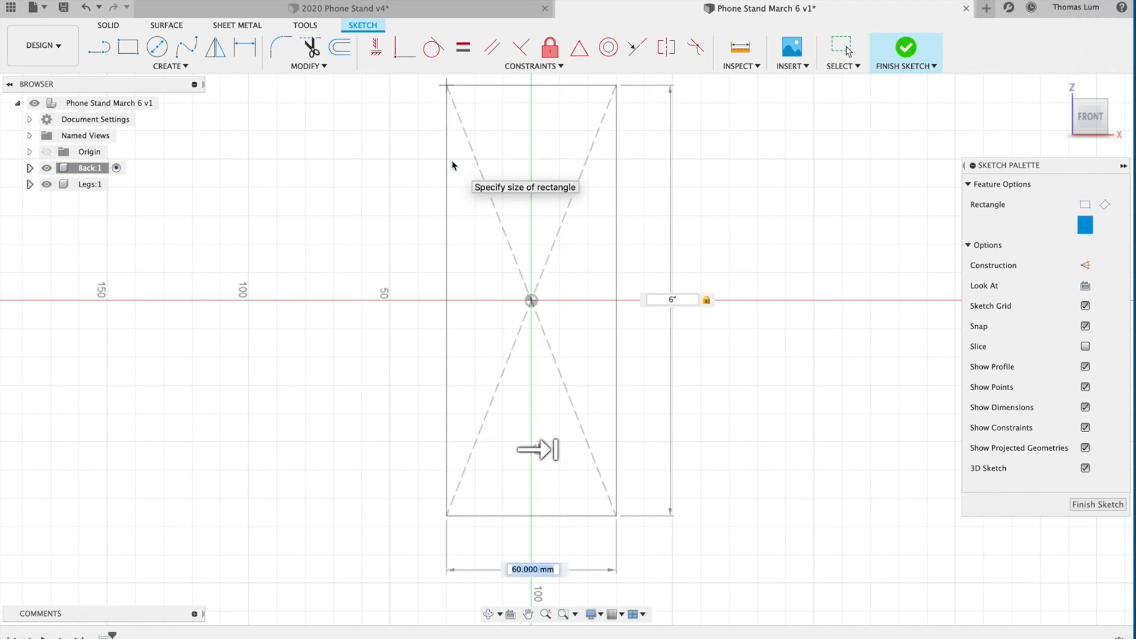
pyautogui.write('70')
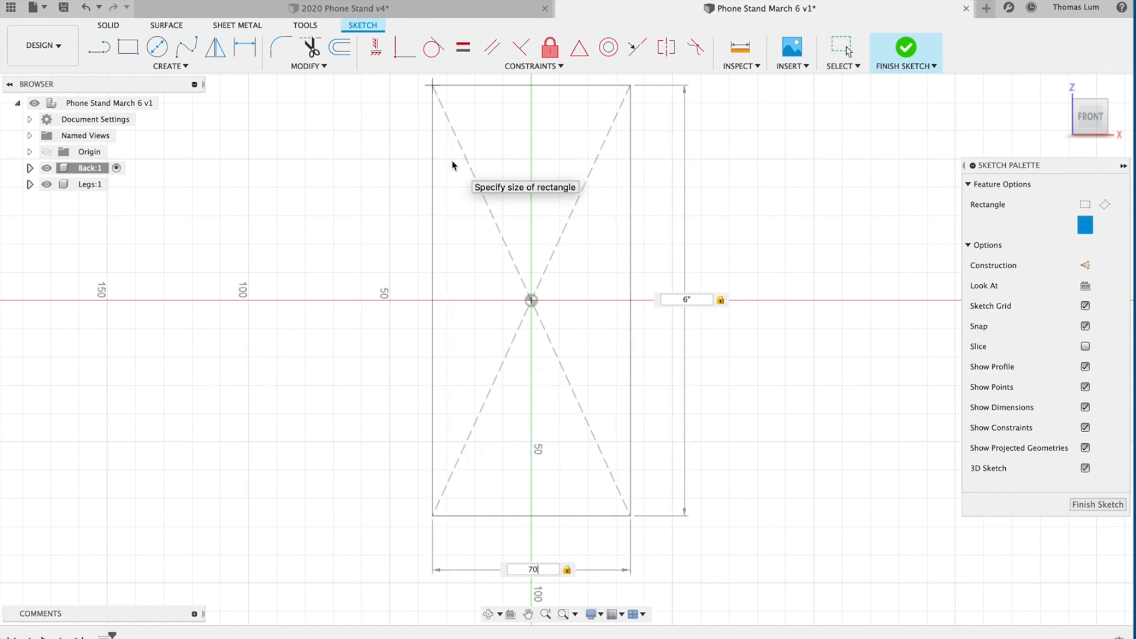
pyautogui.press('Tab')
pyautogui.press('Return')
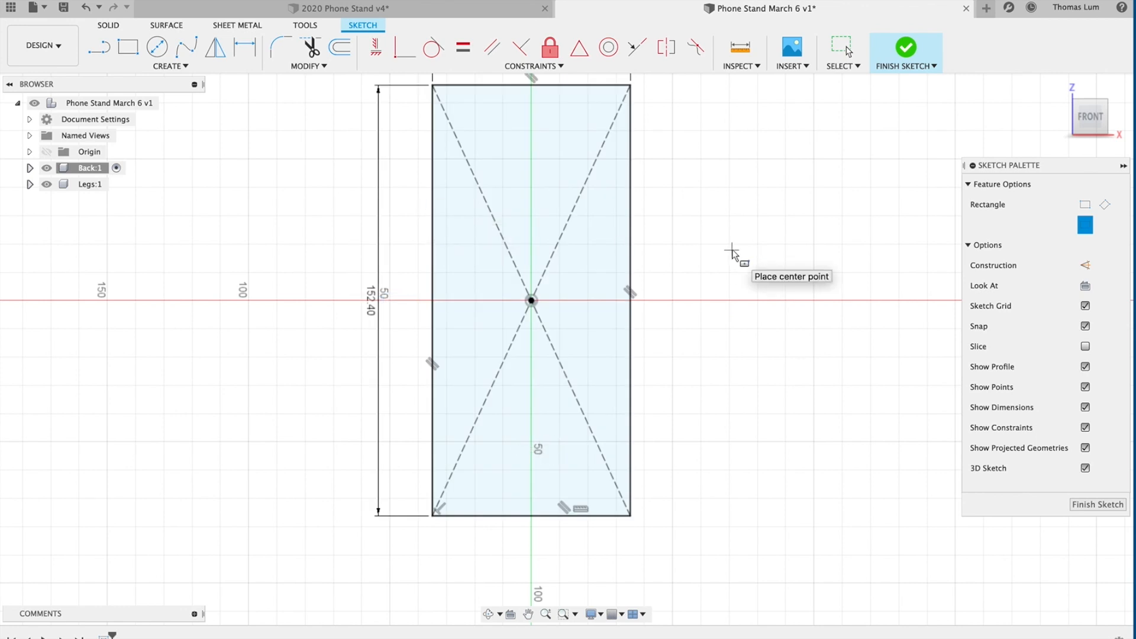
# Draw a horizontal line across the rectangle's full width, about 112 mm below its upper edge, and convert it to a construction line.
pyautogui.moveTo(756, 246); pyautogui.dragTo(768, 257, button='middle')
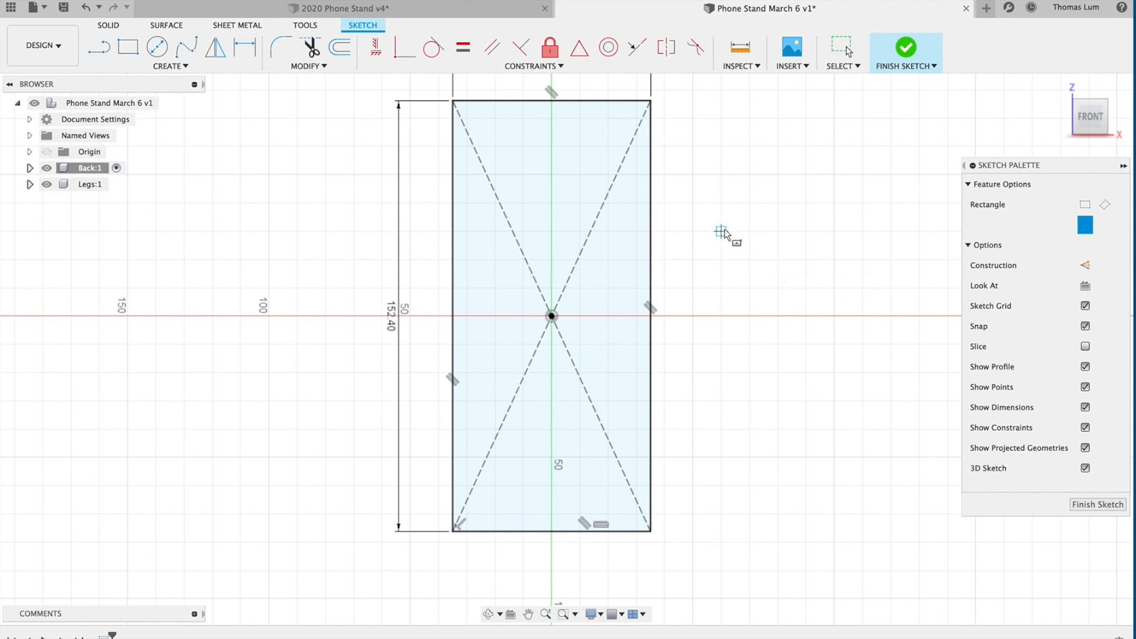
pyautogui.click(99, 47)
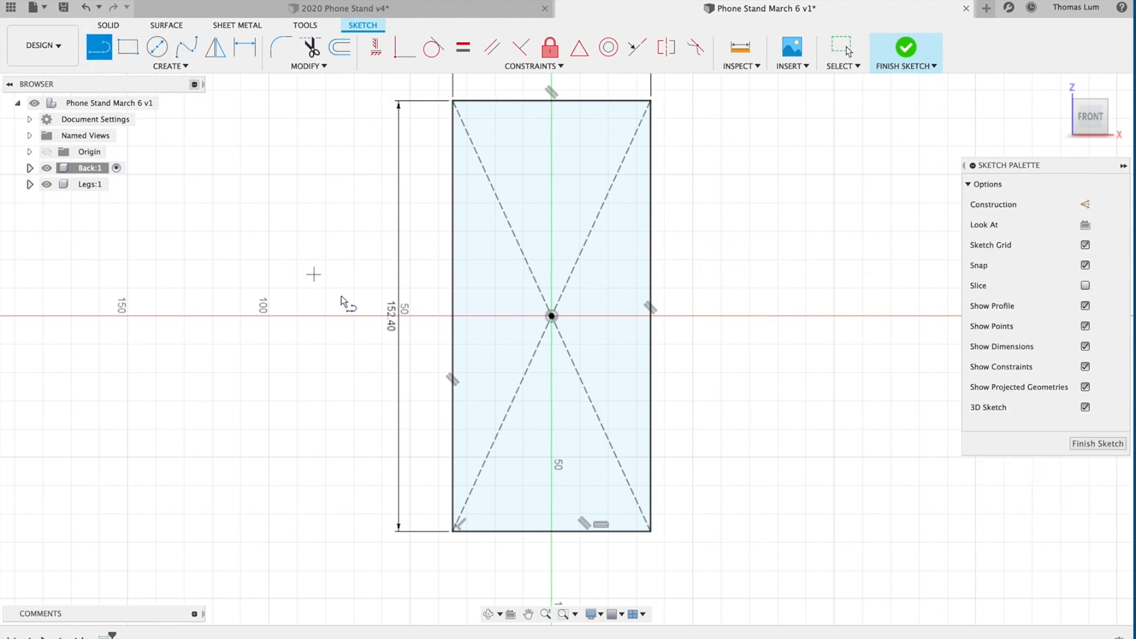
pyautogui.click(453, 418)
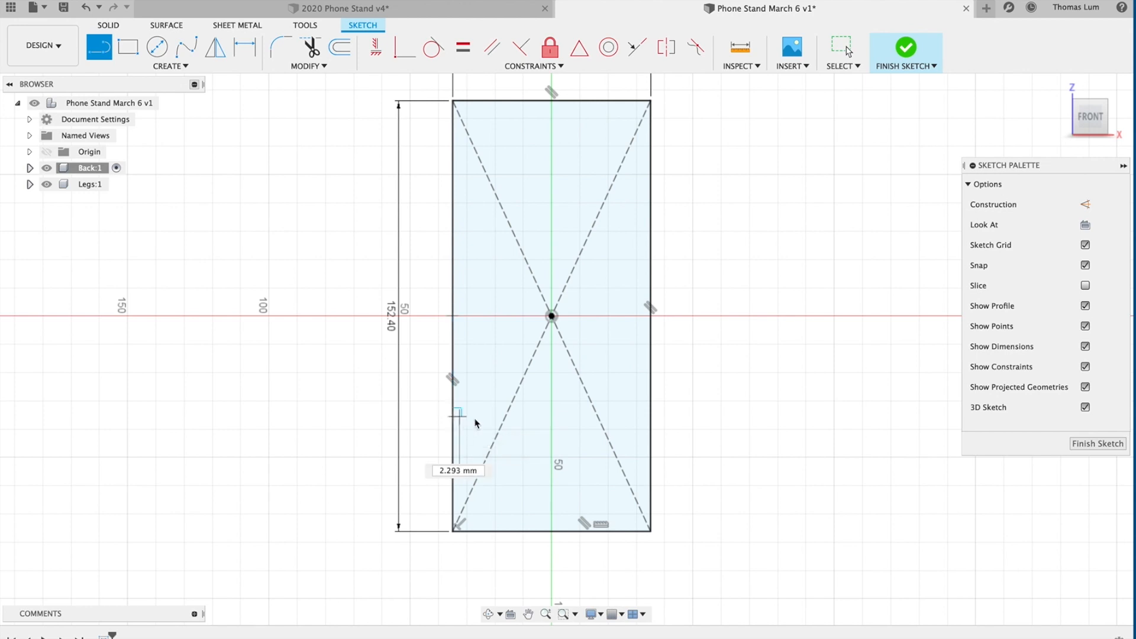
pyautogui.click(649, 418)
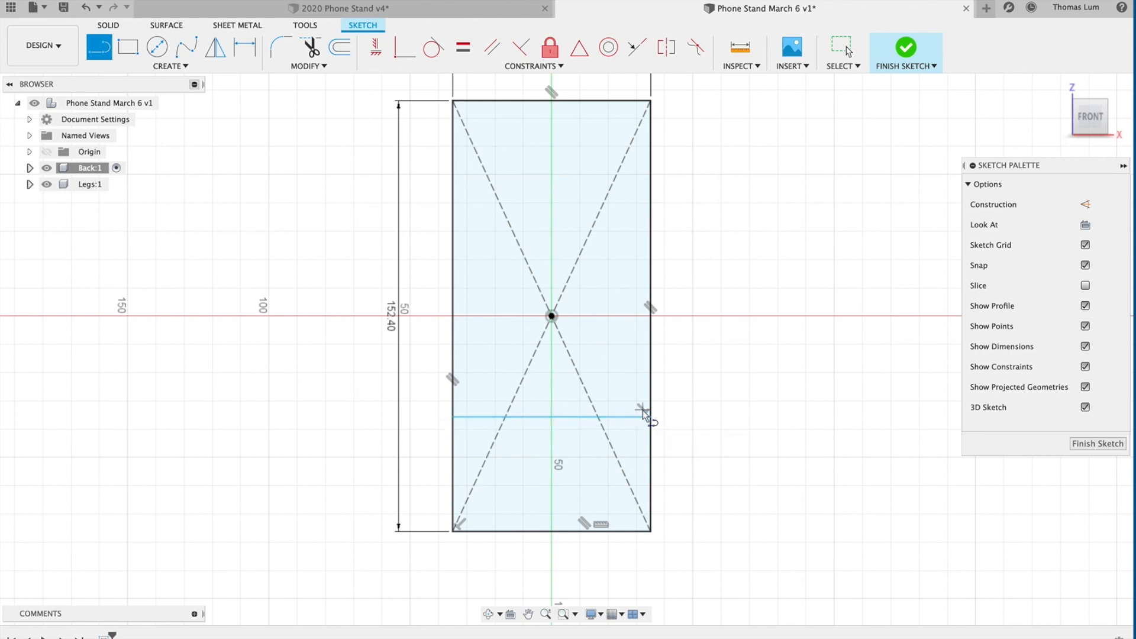
pyautogui.scroll(2, 645, 413)
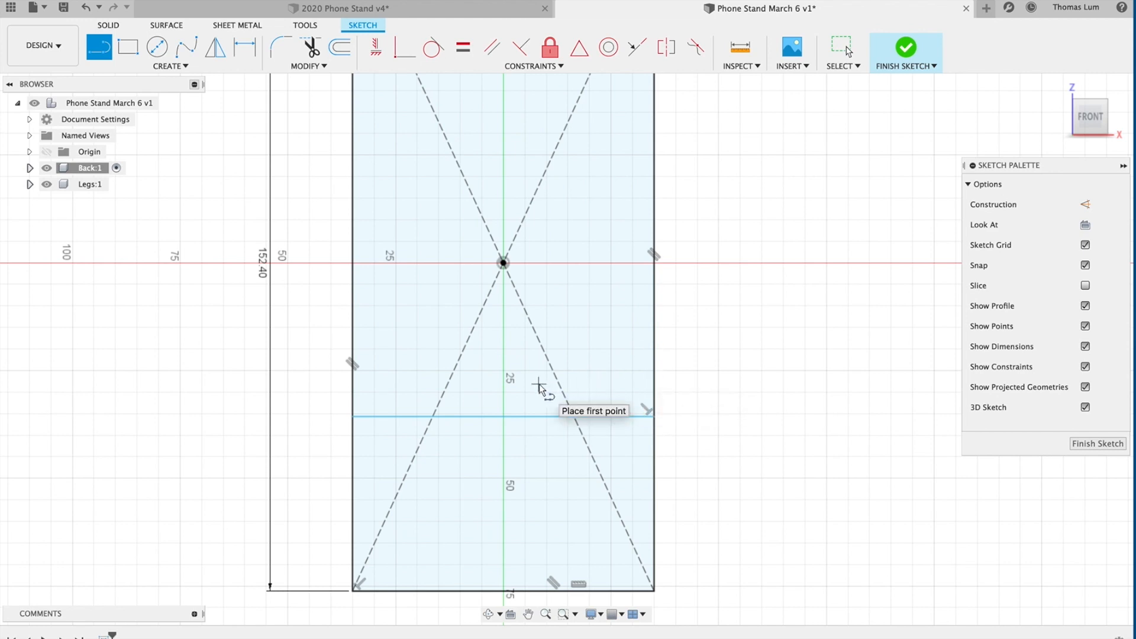
pyautogui.press('Escape')
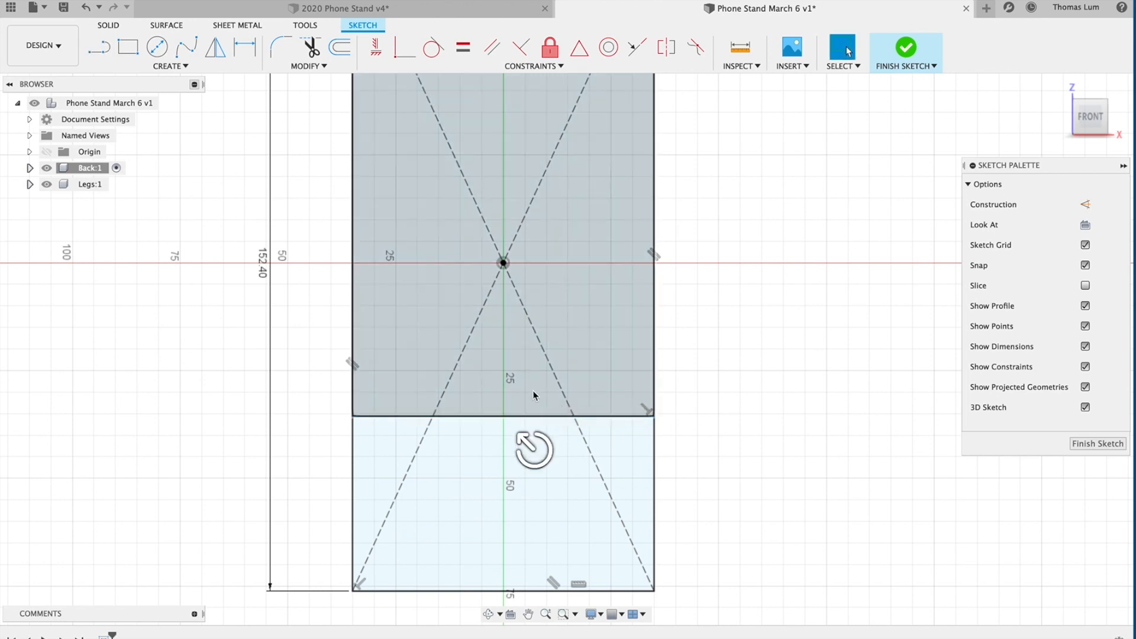
pyautogui.click(490, 417)
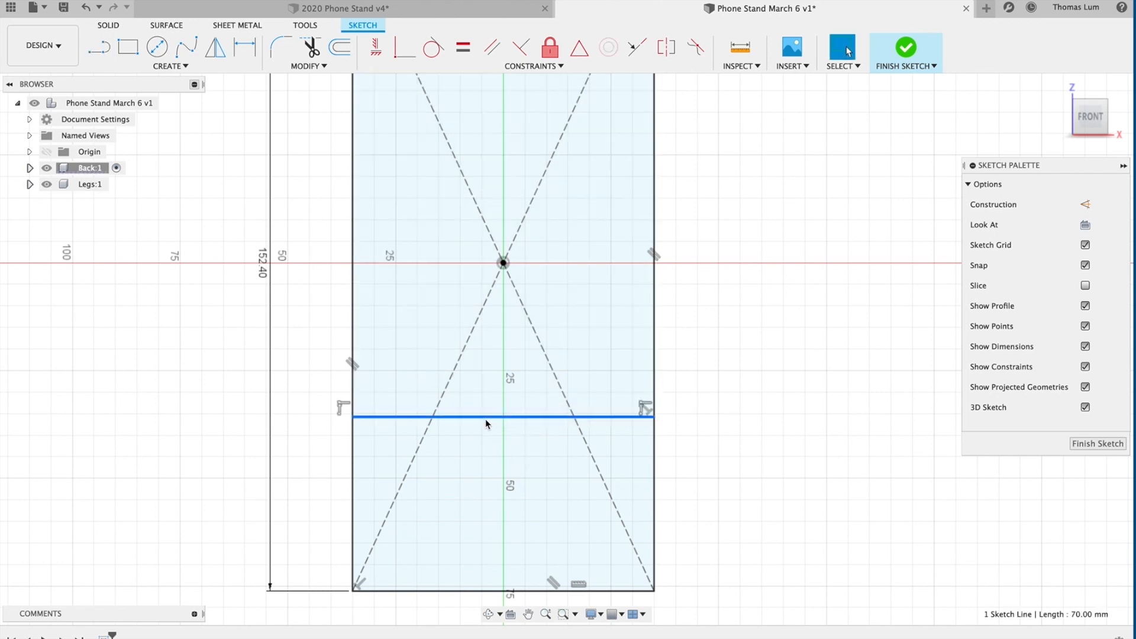
pyautogui.click(1086, 206)
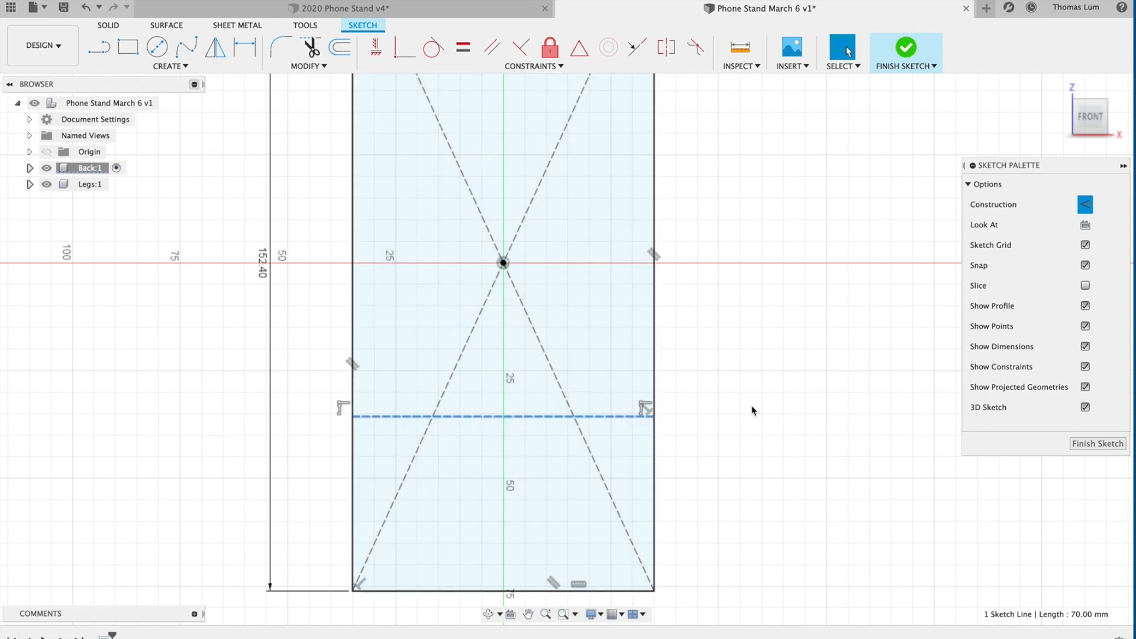
# Dimension the construction line 5" below the rectangle's upper edge.
pyautogui.scroll(-4, 758, 408)
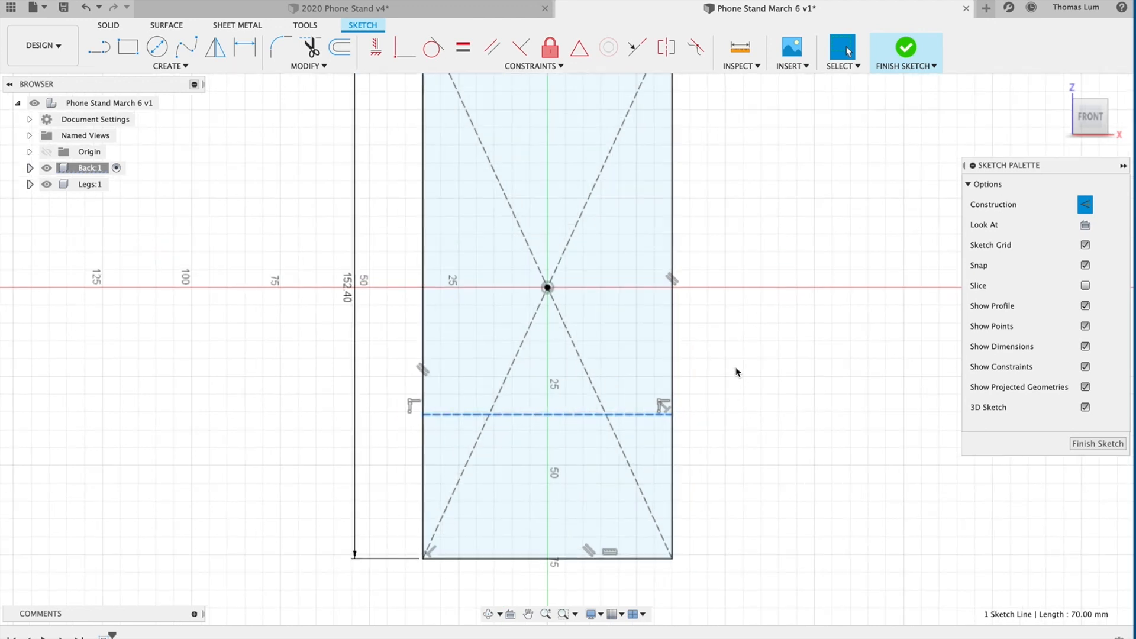
pyautogui.moveTo(734, 363); pyautogui.dragTo(742, 407, button='middle')
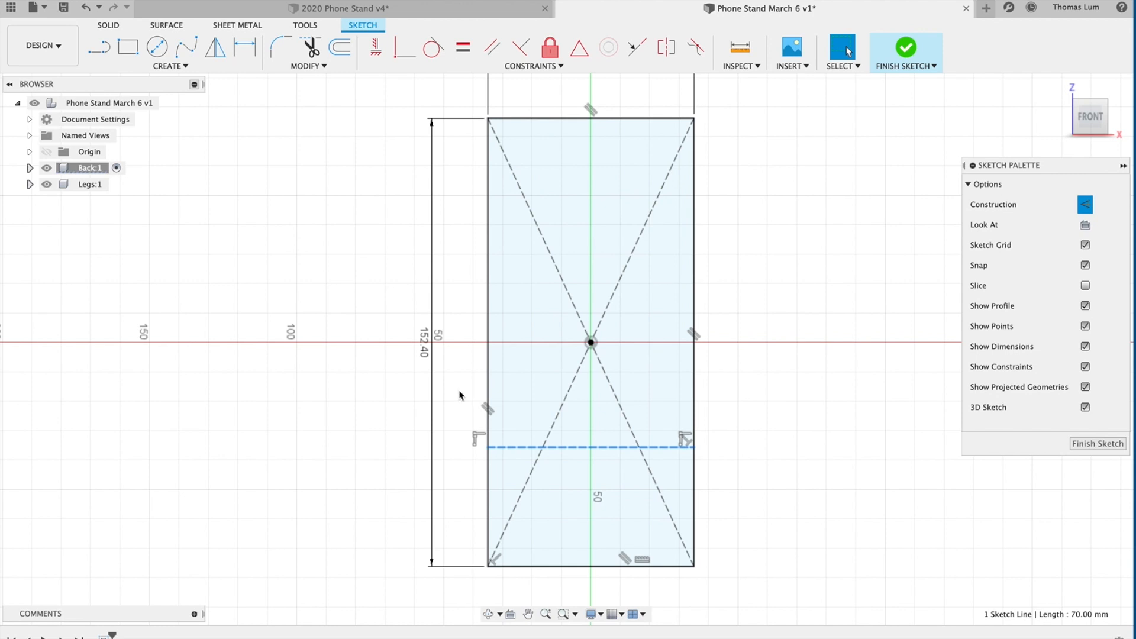
pyautogui.press('d')
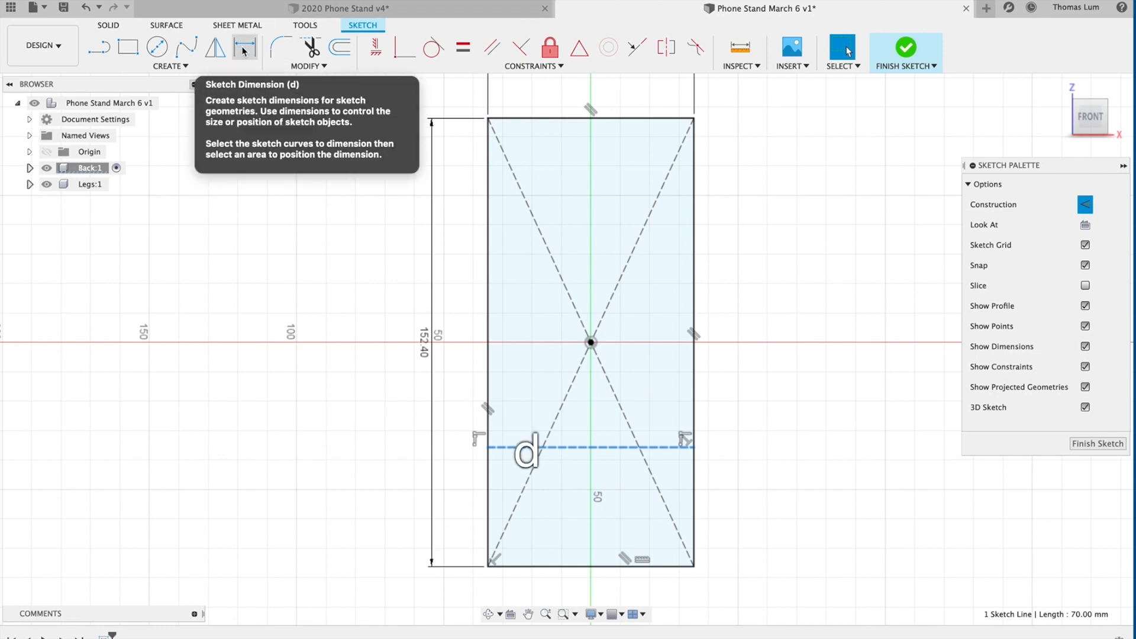
pyautogui.click(542, 119)
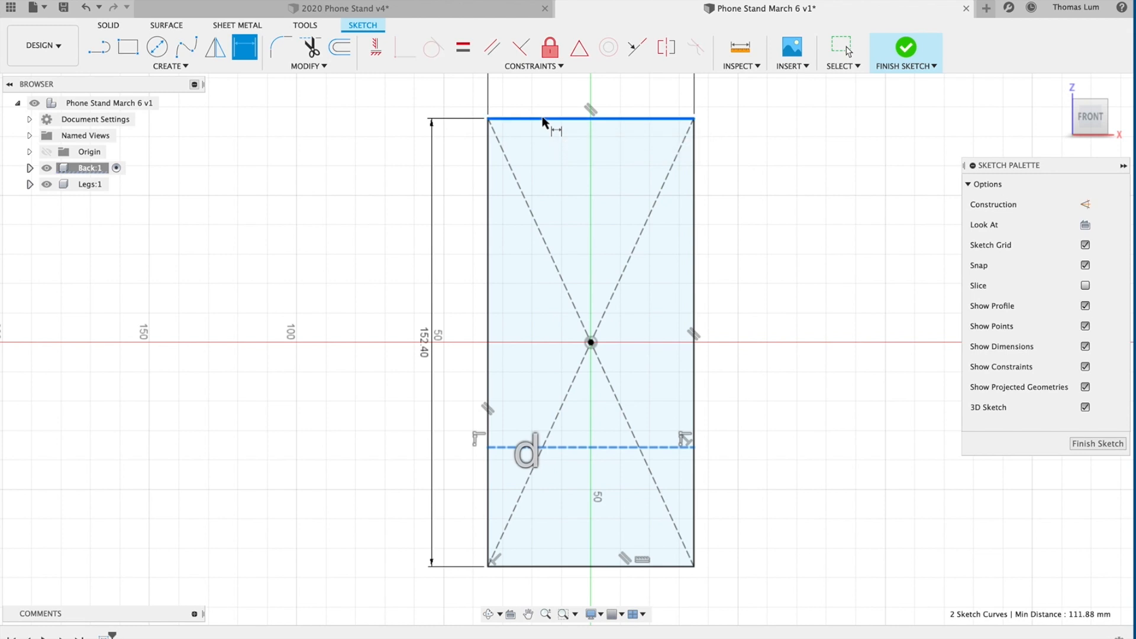
pyautogui.click(520, 447)
pyautogui.click(520, 447)
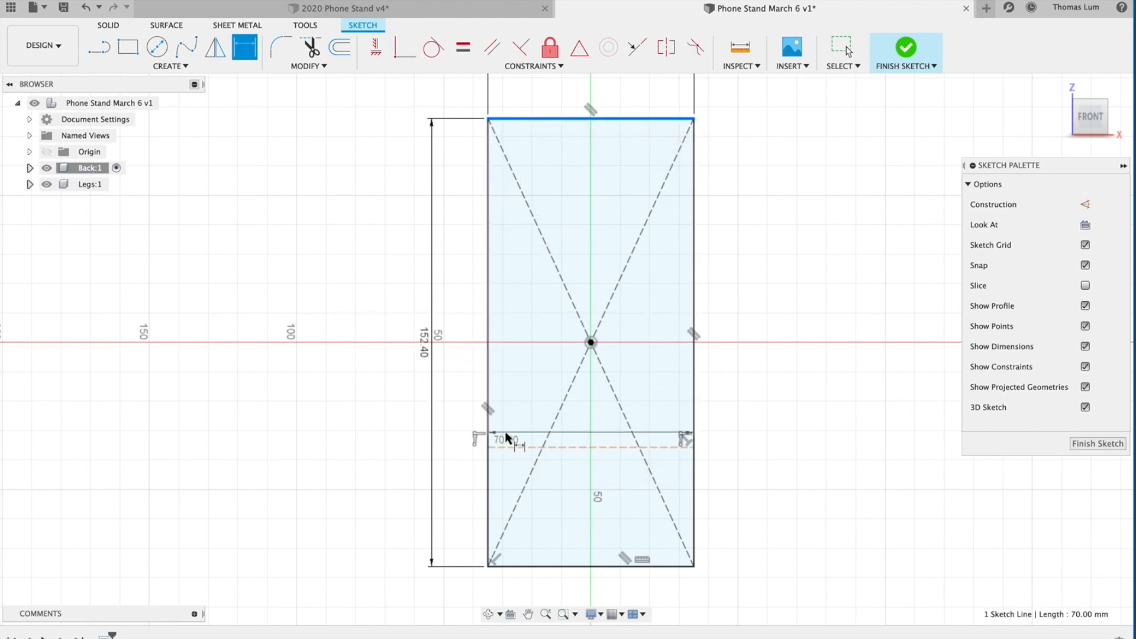
pyautogui.click(521, 448)
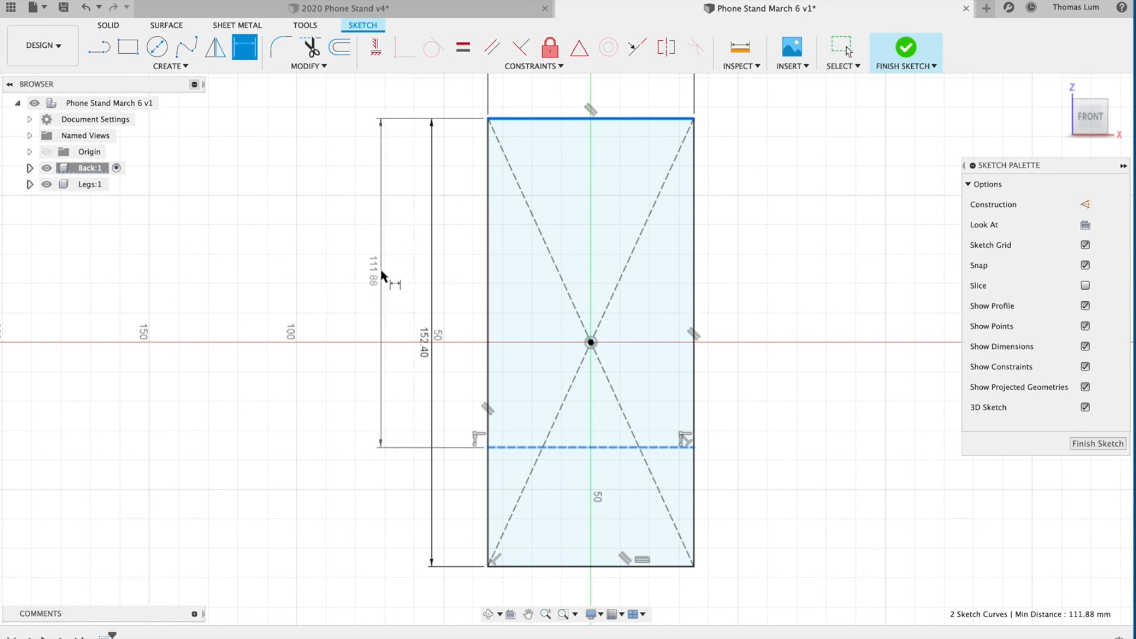
pyautogui.click(383, 273)
pyautogui.write('5')
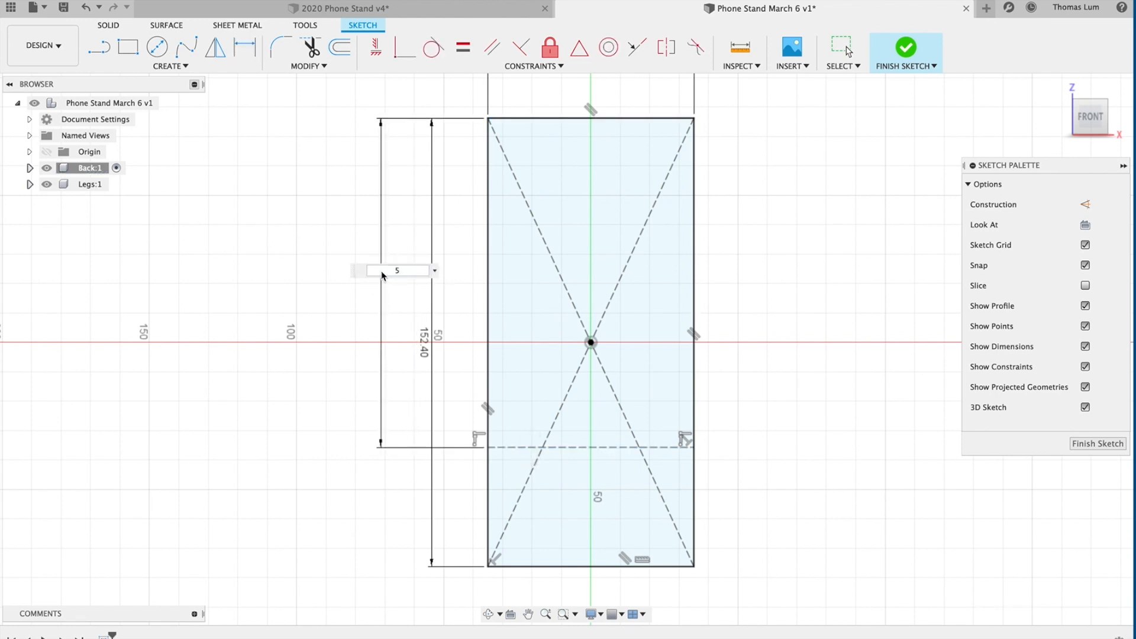
pyautogui.write('"')
pyautogui.press('Return')
# Draw a two-point rectangle 10 mm wide and thickness high, hanging below the construction line about 6 mm from the outline's left edge.
pyautogui.scroll(2, 550, 464)
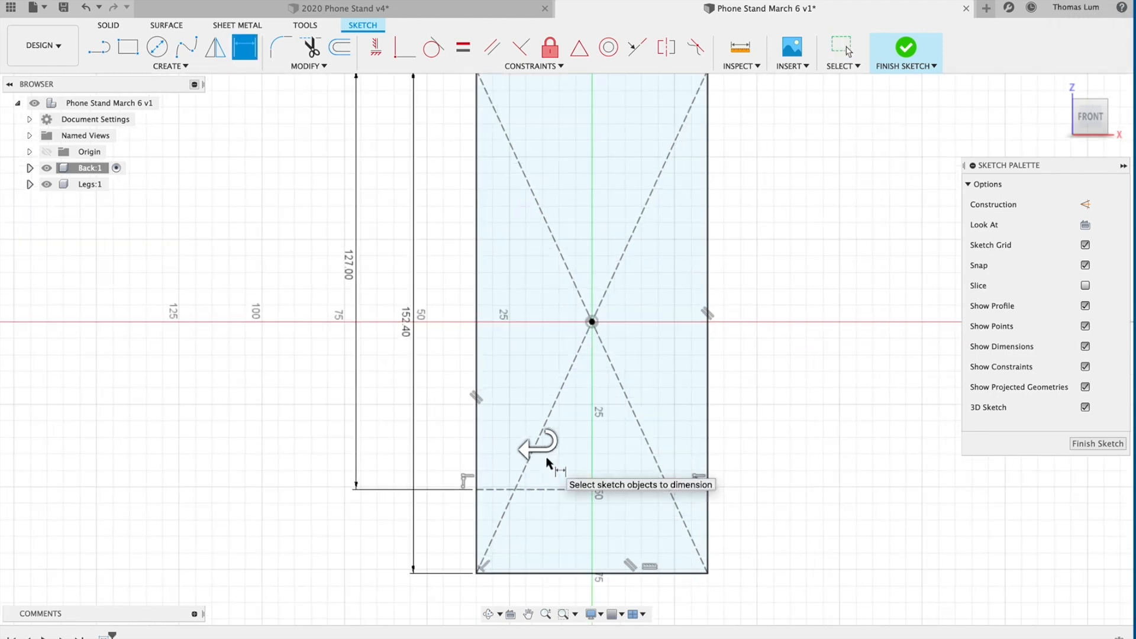
pyautogui.moveTo(570, 456); pyautogui.dragTo(544, 349, button='middle')
pyautogui.scroll(3, 570, 400)
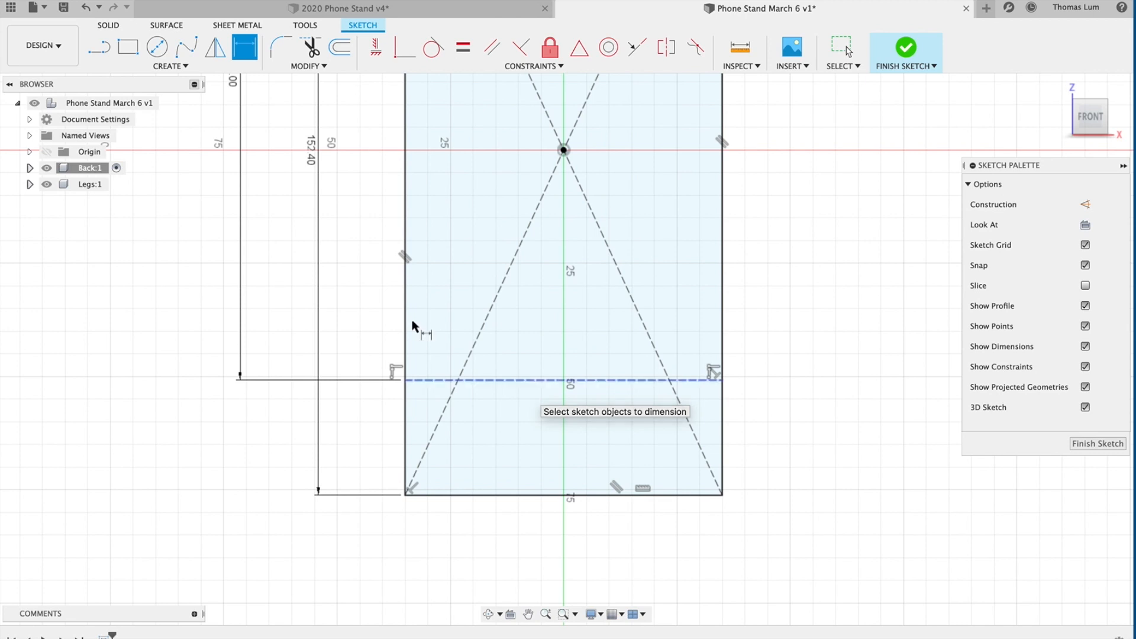
pyautogui.click(128, 49)
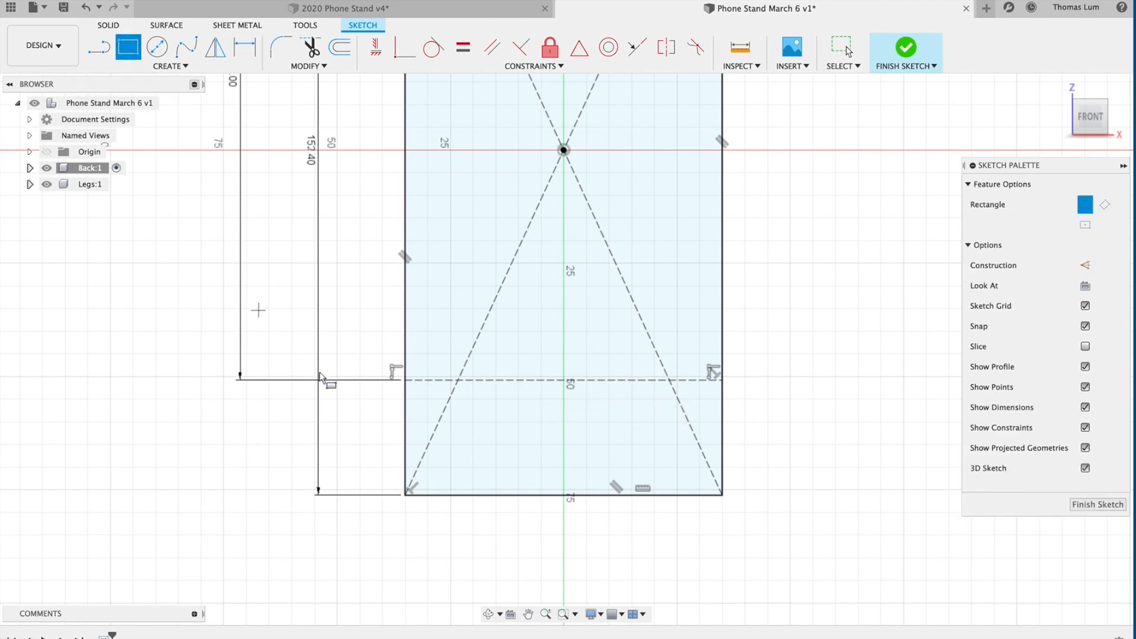
pyautogui.click(434, 380)
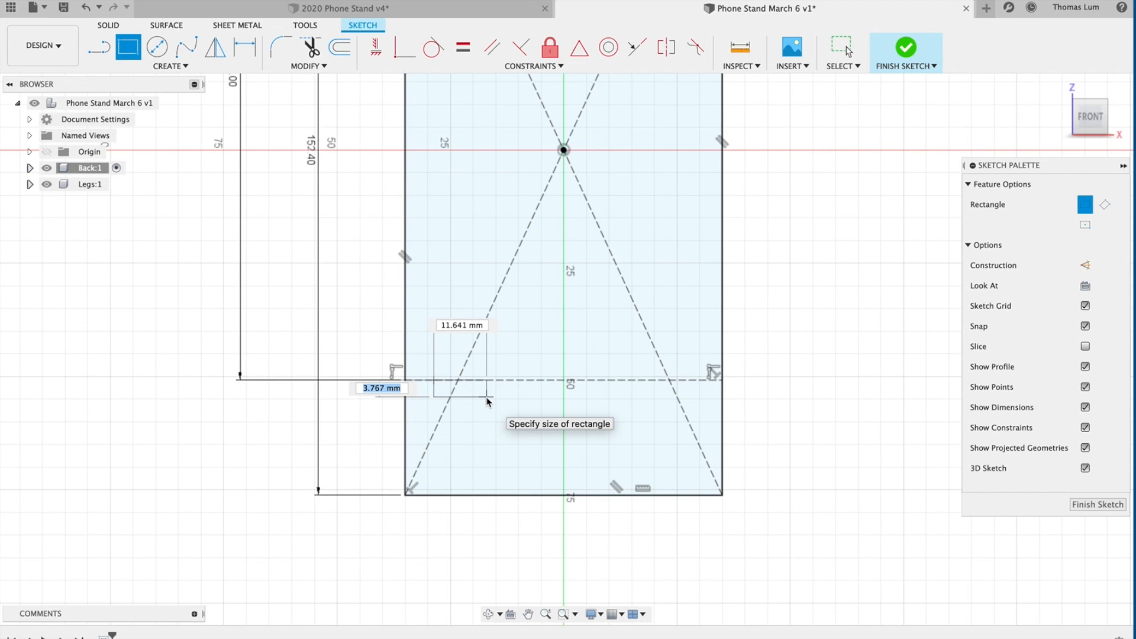
pyautogui.write('thi')
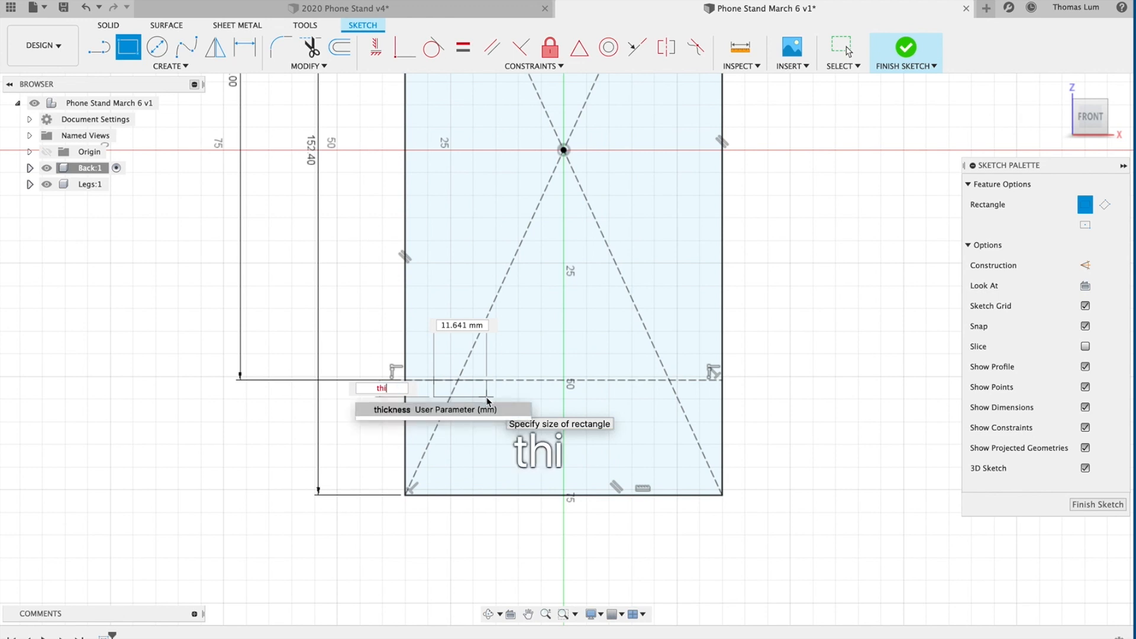
pyautogui.click(424, 410)
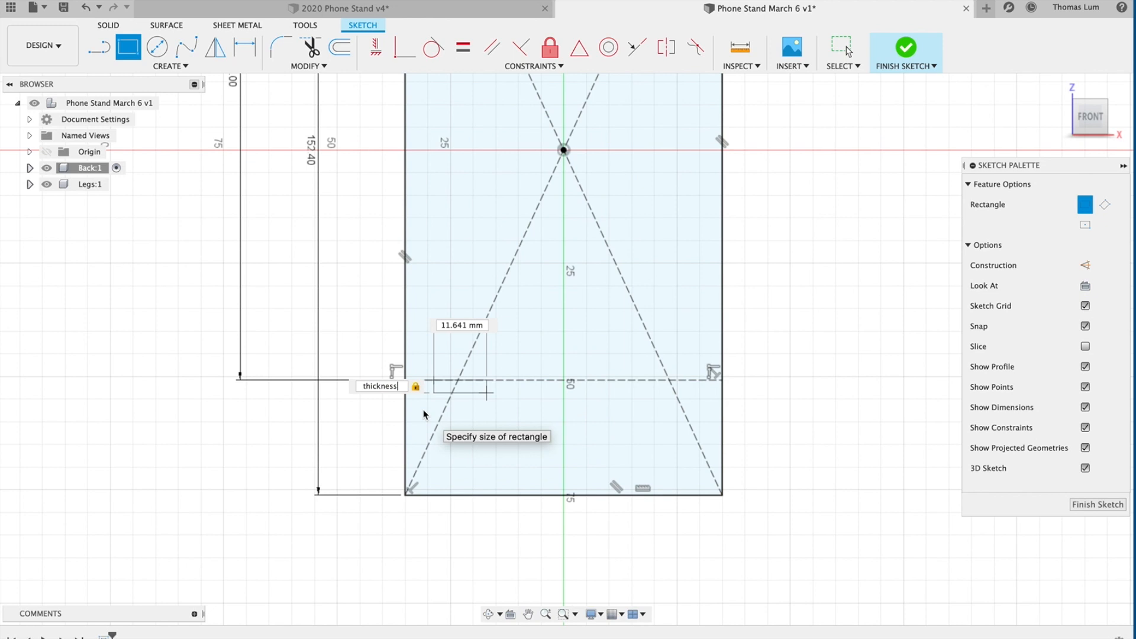
pyautogui.press('Tab')
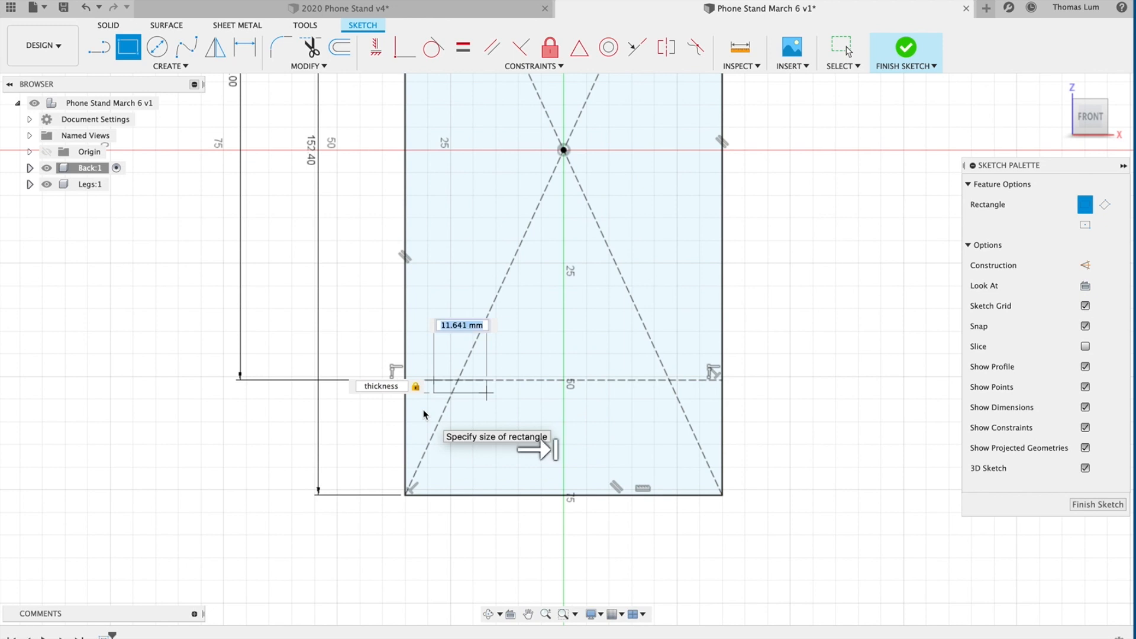
pyautogui.write('10')
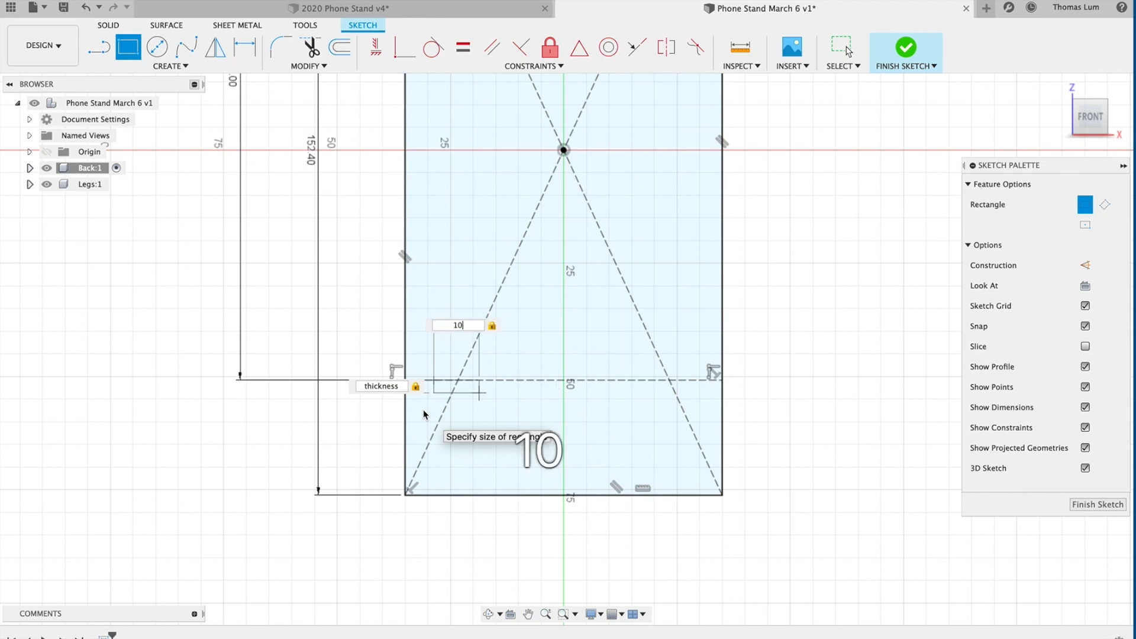
pyautogui.press('Return')
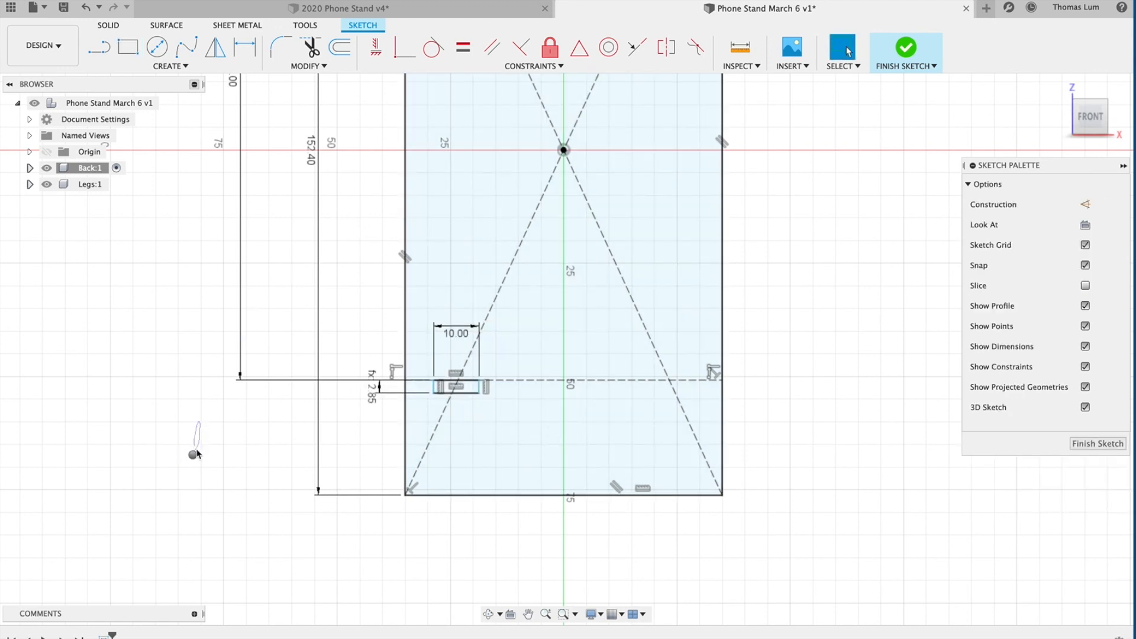
pyautogui.press('Escape')
# Draw a second slot rectangle, 10 mm wide and thickness high, below the construction line near the vertical centre axis.
pyautogui.rightClick(197, 449)
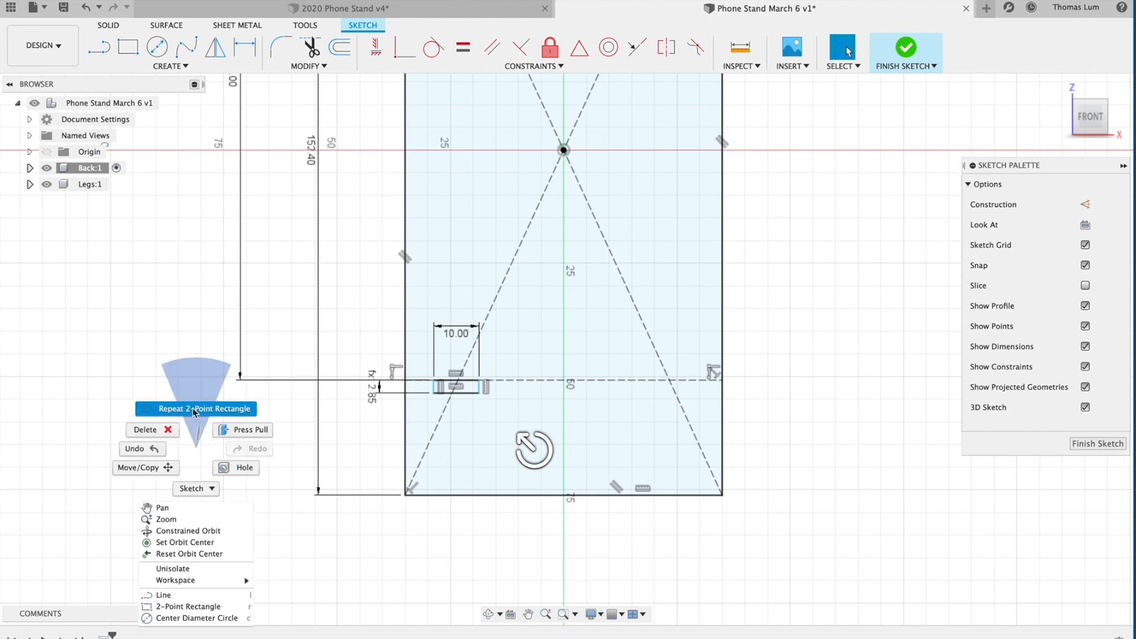
pyautogui.click(194, 410)
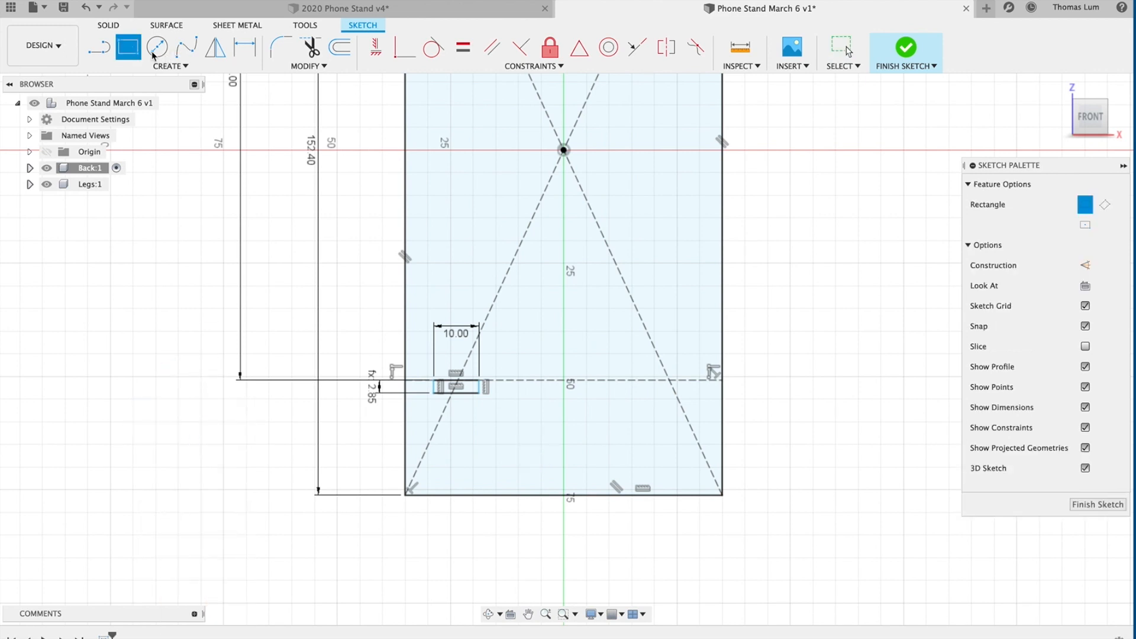
pyautogui.click(523, 380)
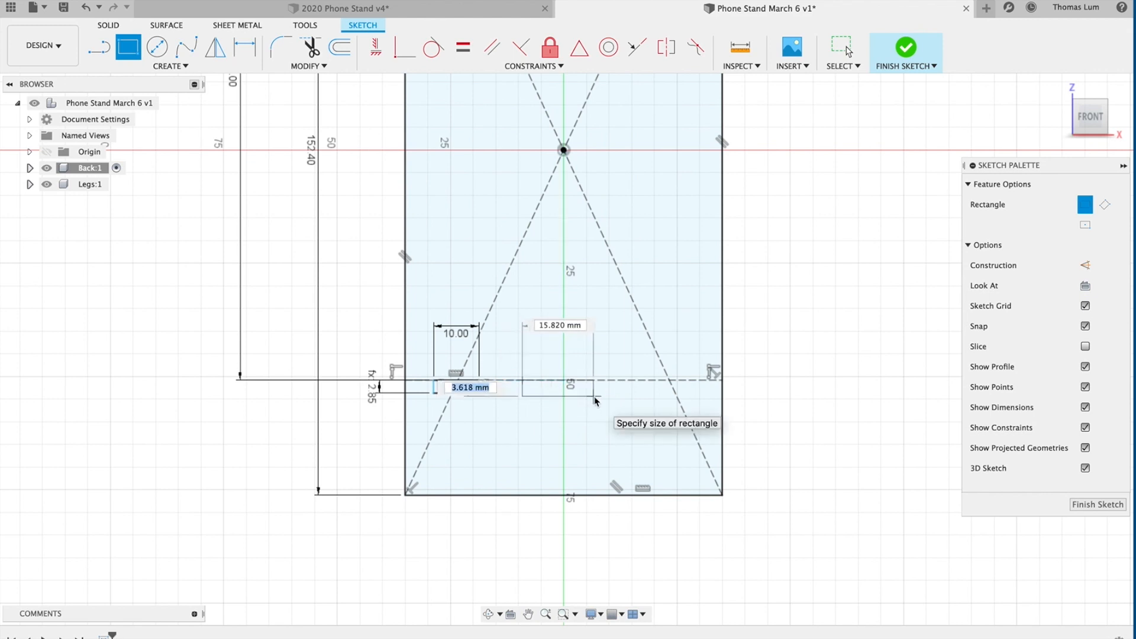
pyautogui.write('thi')
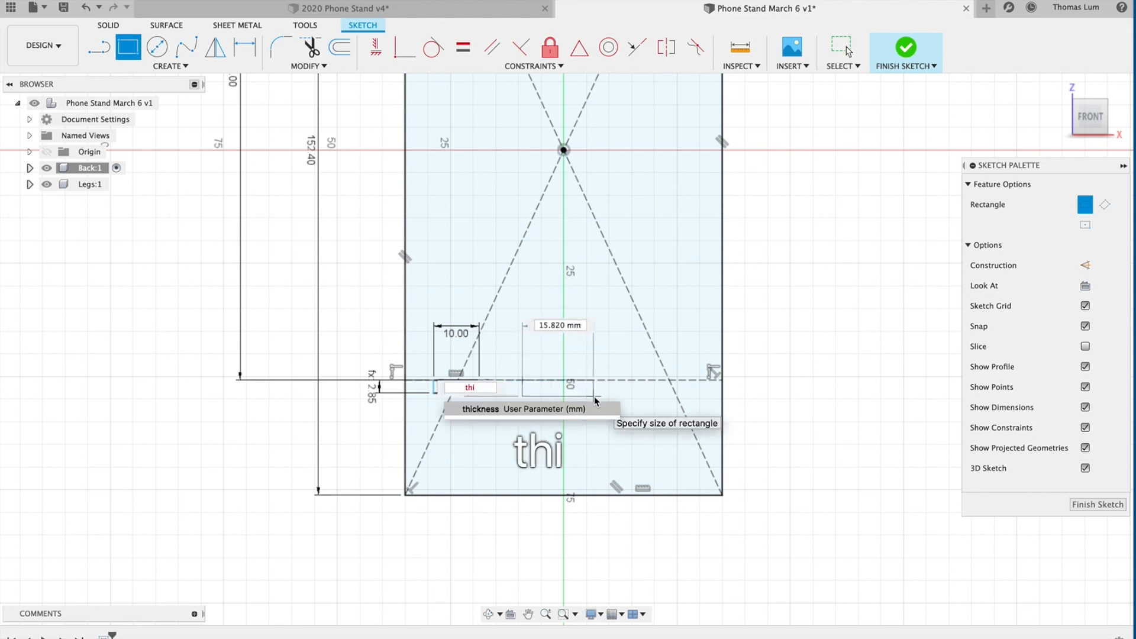
pyautogui.click(544, 409)
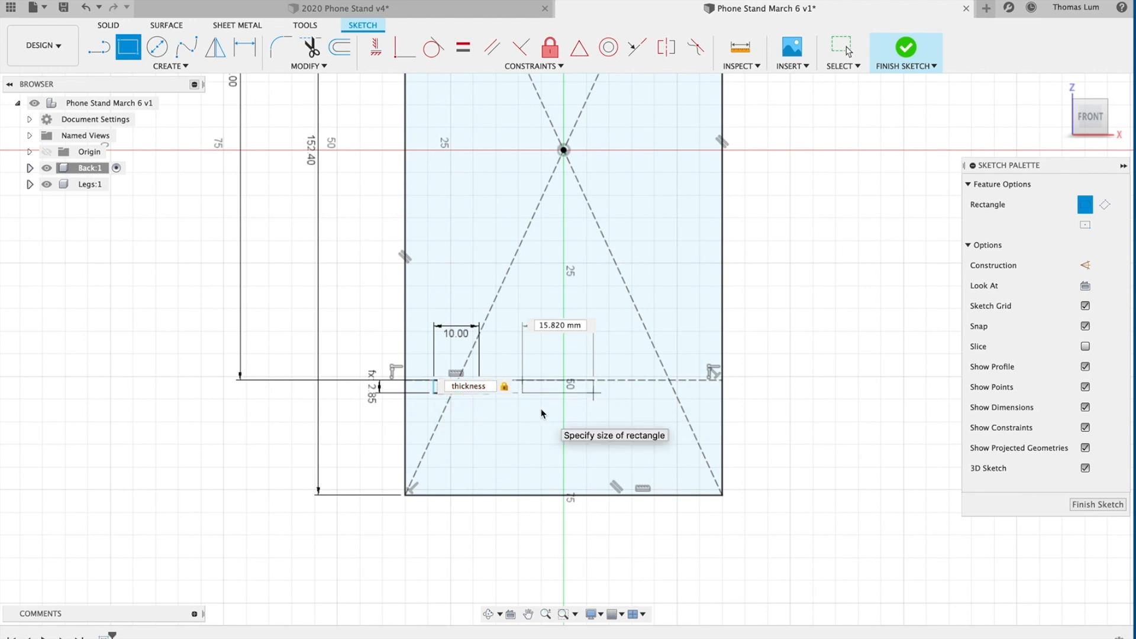
pyautogui.press('Tab')
pyautogui.write('10')
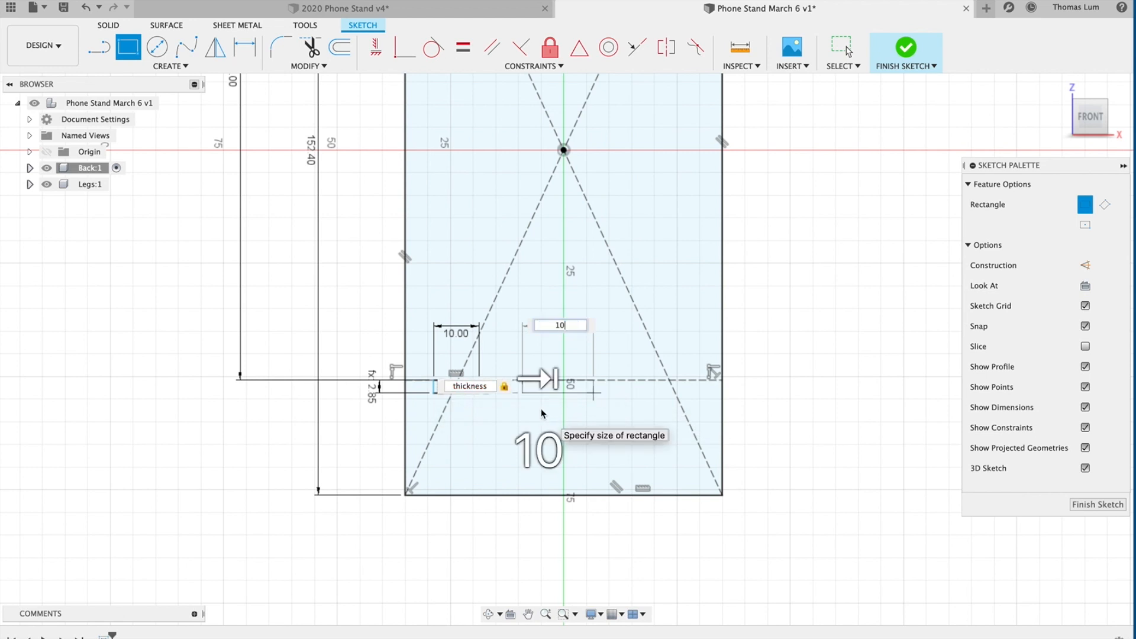
pyautogui.press('Return')
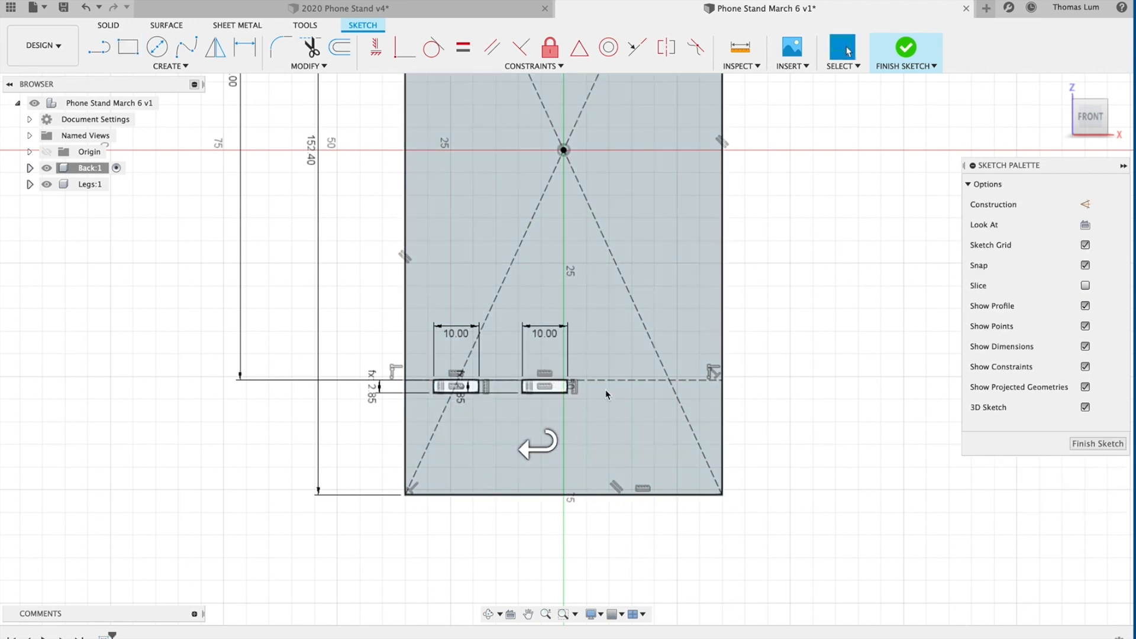
# Draw a third slot rectangle, 10 mm wide and thickness high, below the construction line between the centre axis and the outline's right edge.
pyautogui.rightClick(837, 431)
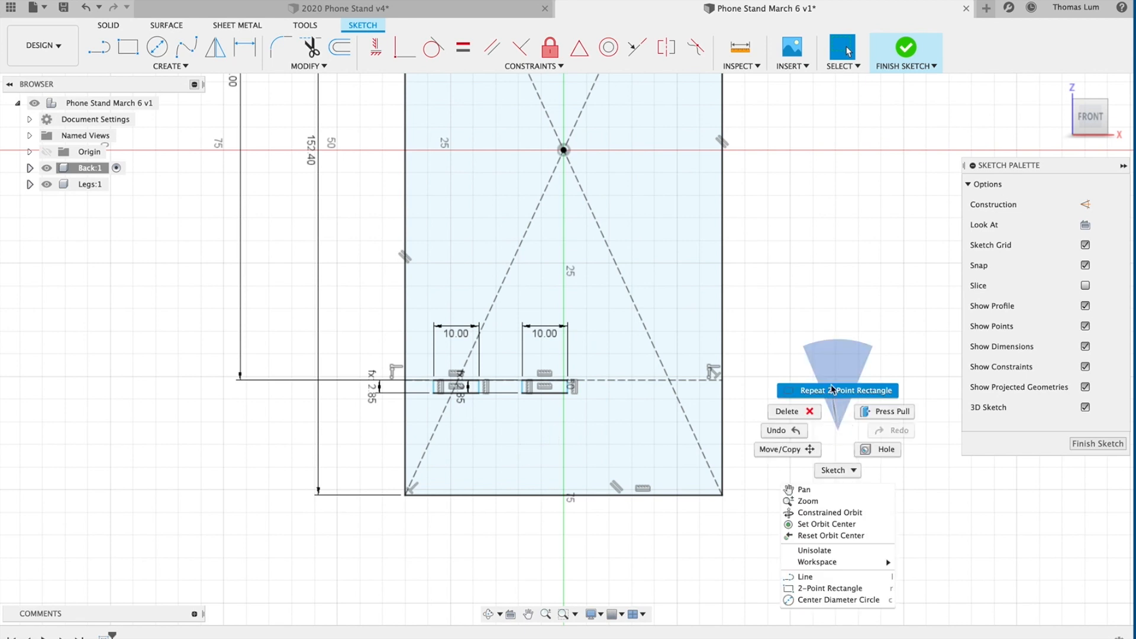
pyautogui.click(832, 388)
pyautogui.click(625, 380)
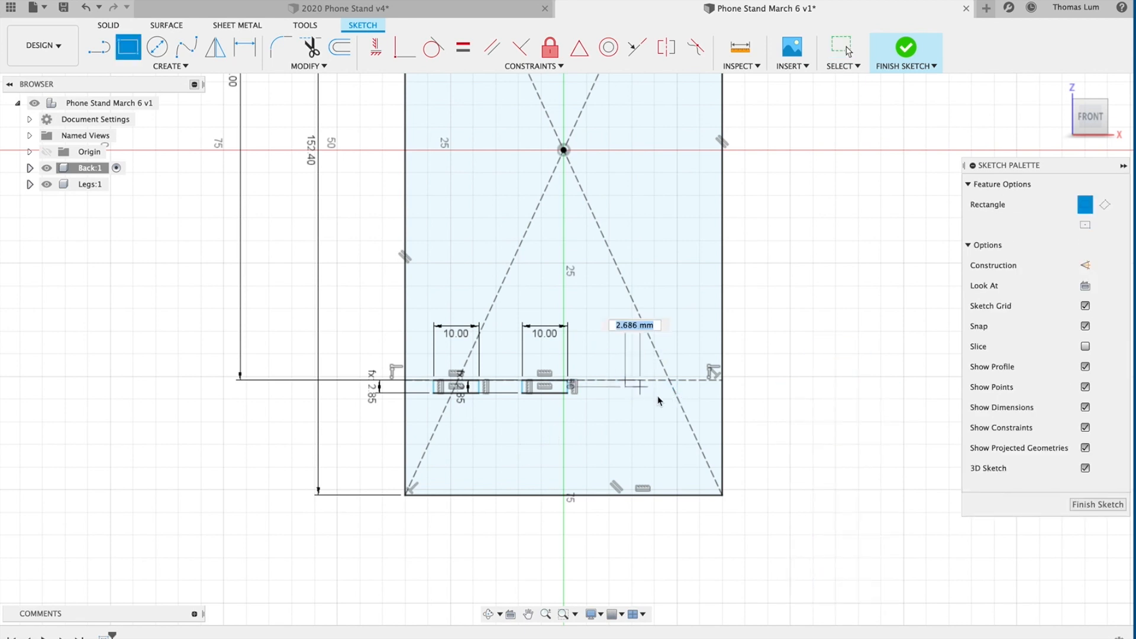
pyautogui.write('t')
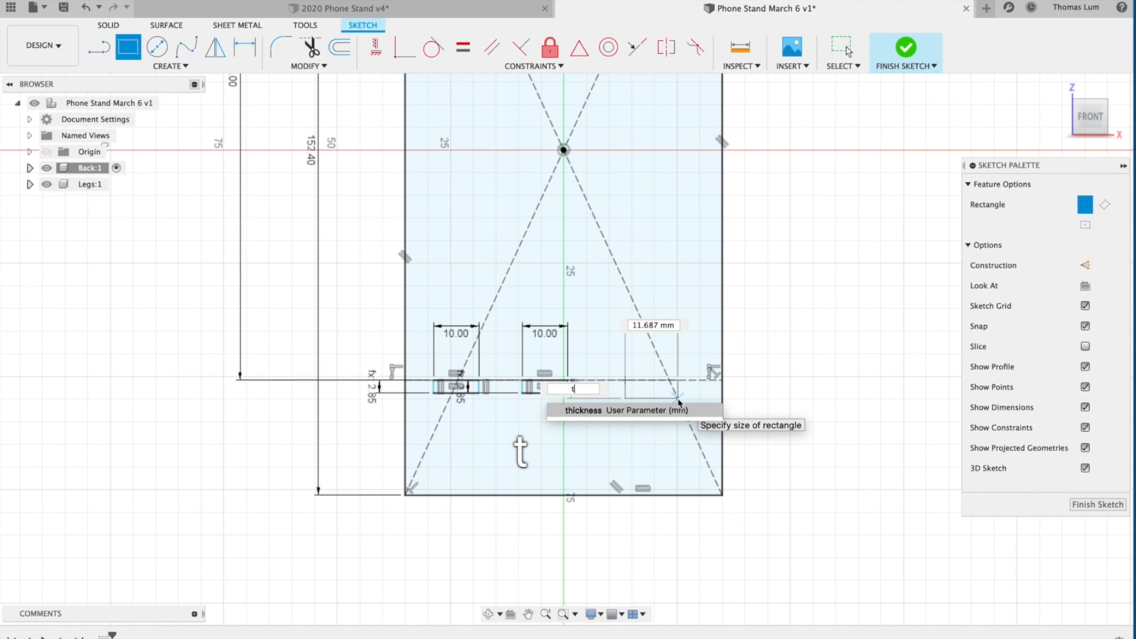
pyautogui.click(653, 411)
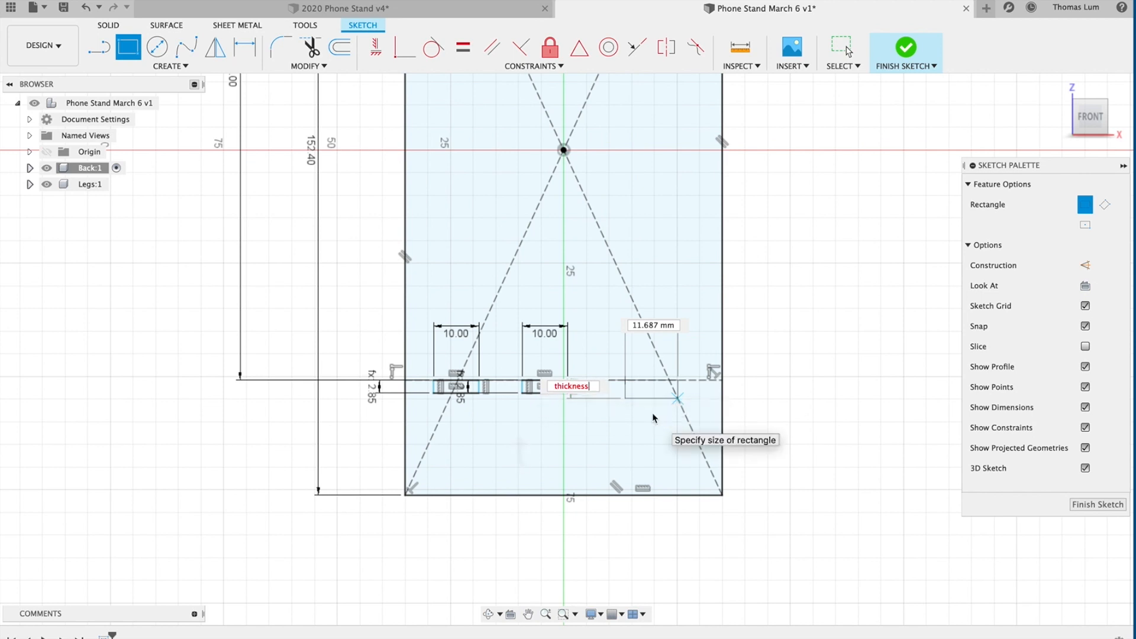
pyautogui.press('Tab')
pyautogui.write('10')
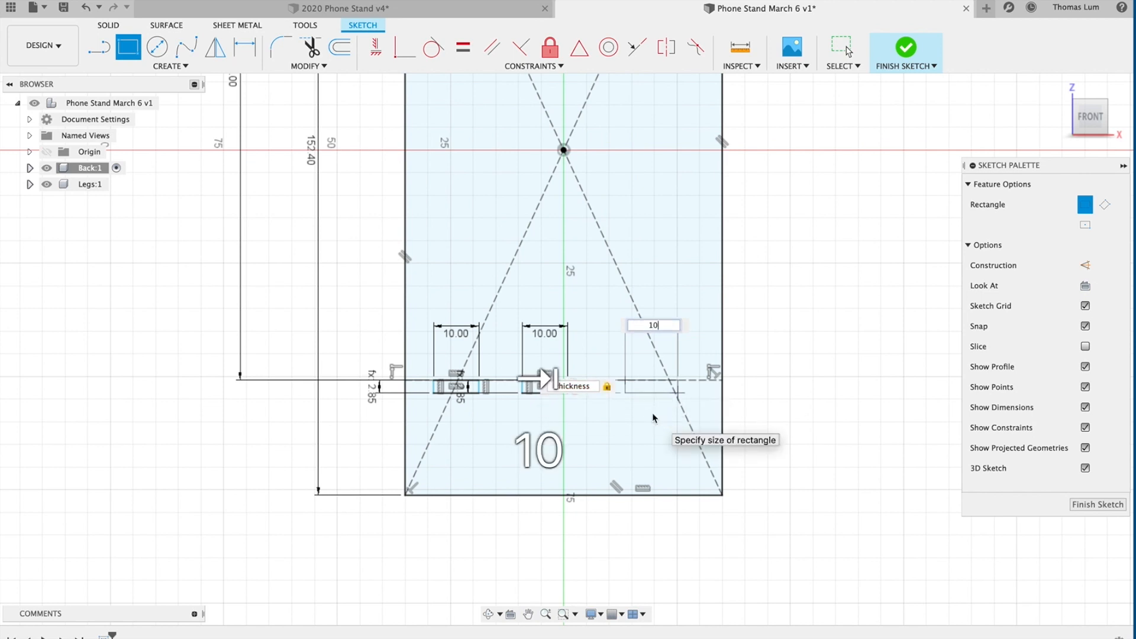
pyautogui.press('Return')
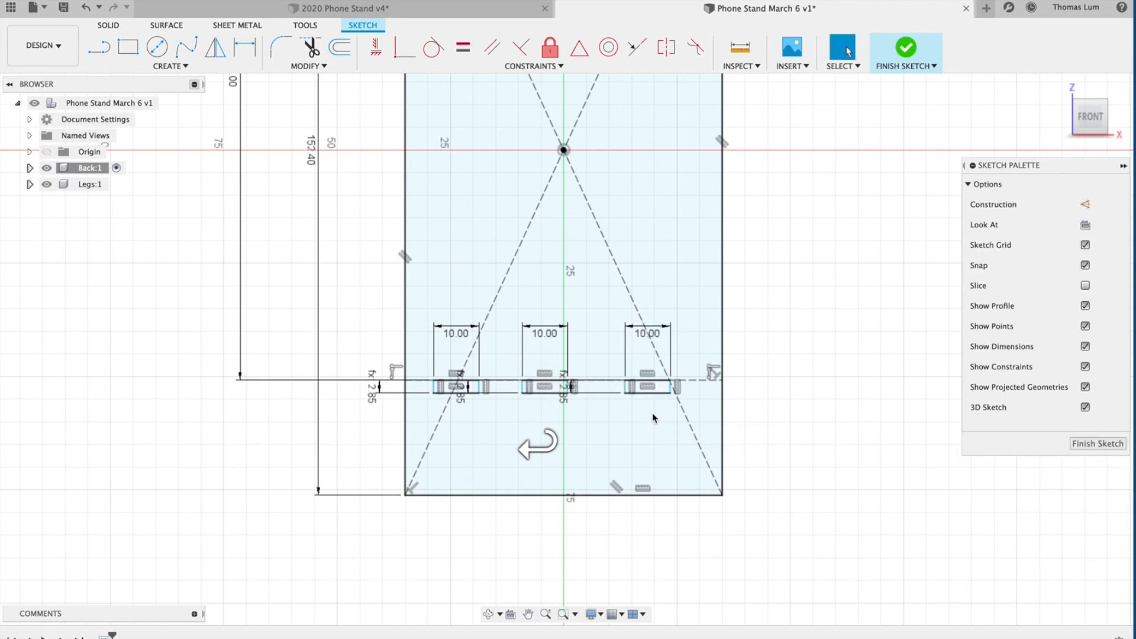
pyautogui.press('Return')
# Dimension the first slot's left edge 10 mm from the outline's left edge.
pyautogui.scroll(3, 513, 419)
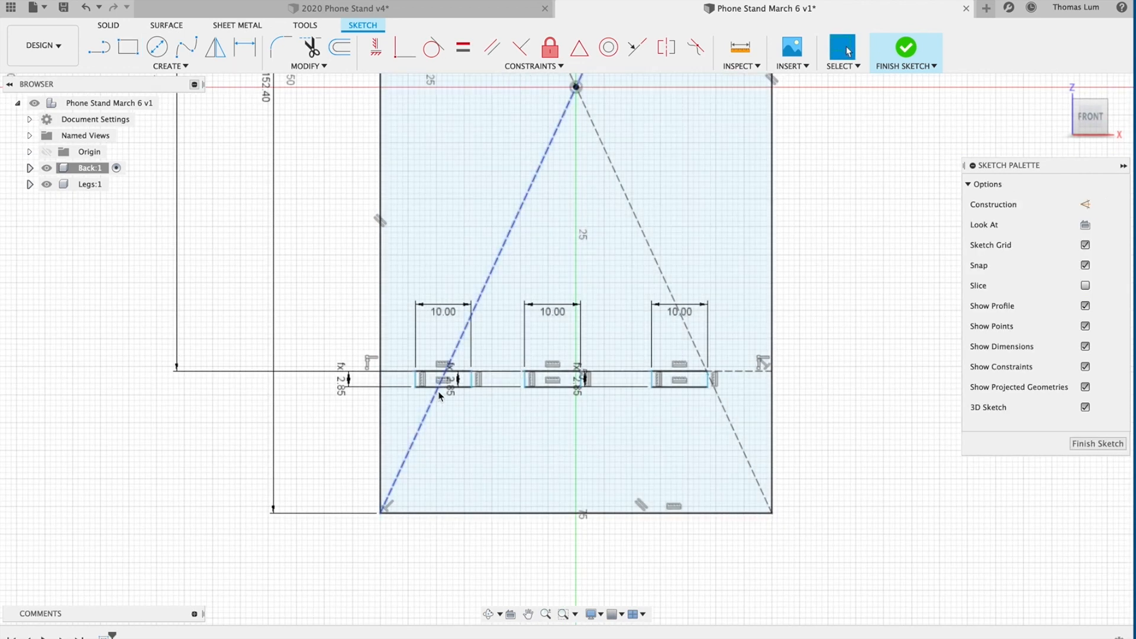
pyautogui.click(448, 487)
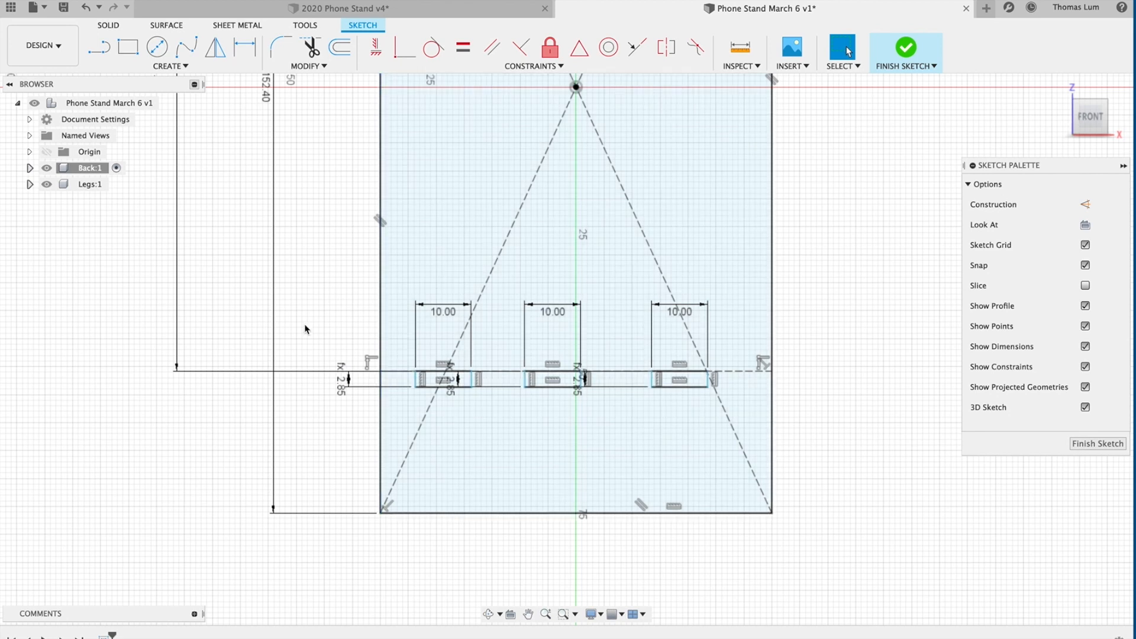
pyautogui.click(245, 47)
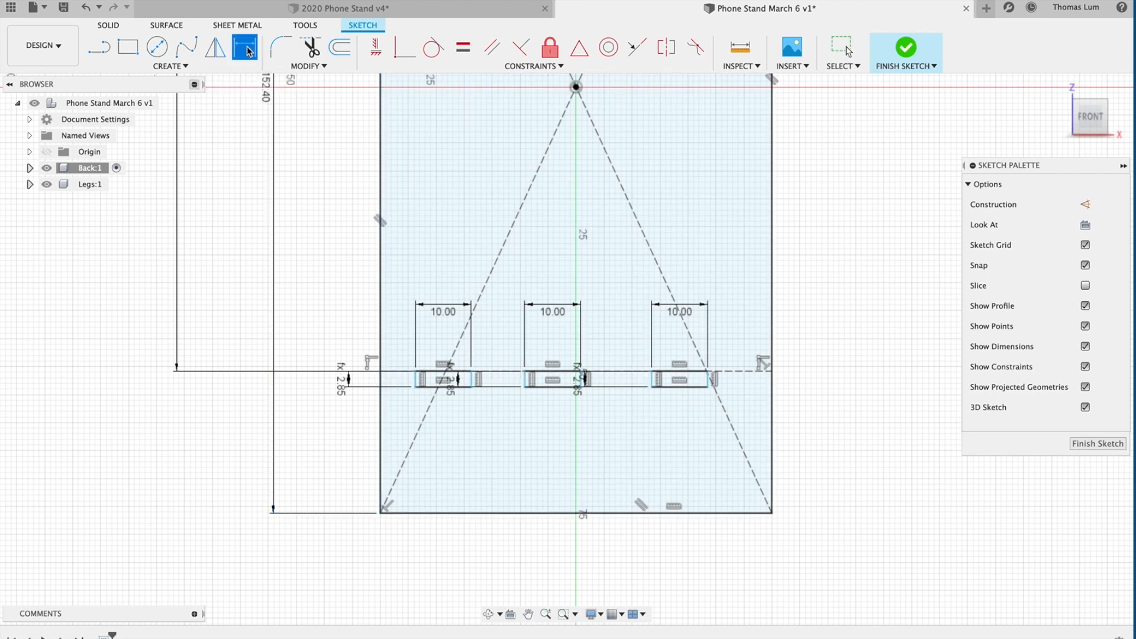
pyautogui.click(378, 303)
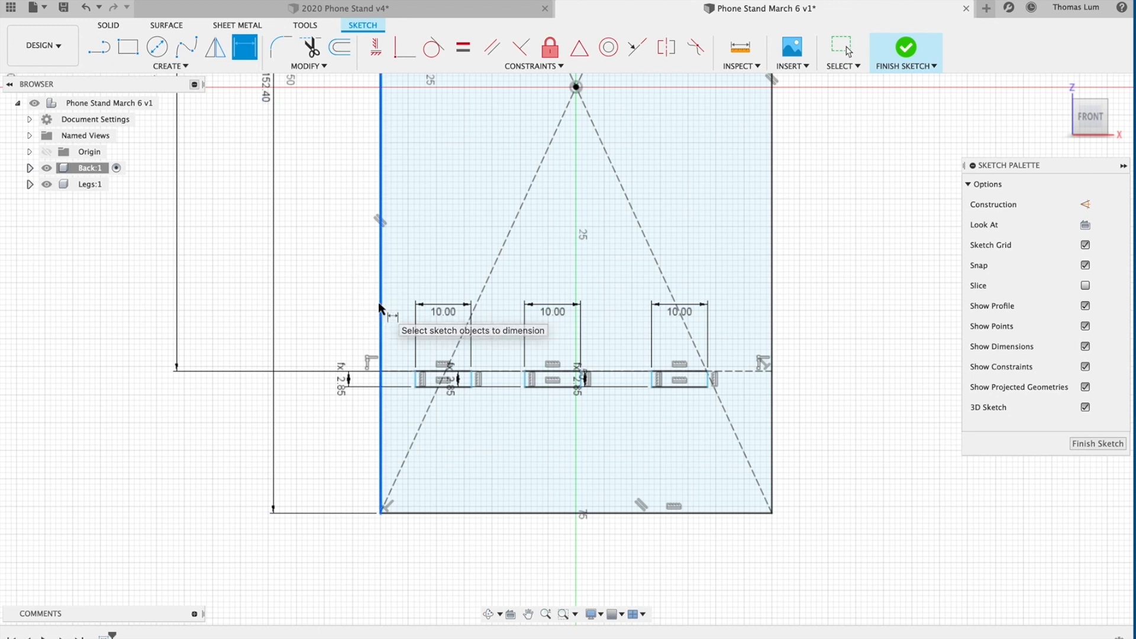
pyautogui.click(413, 377)
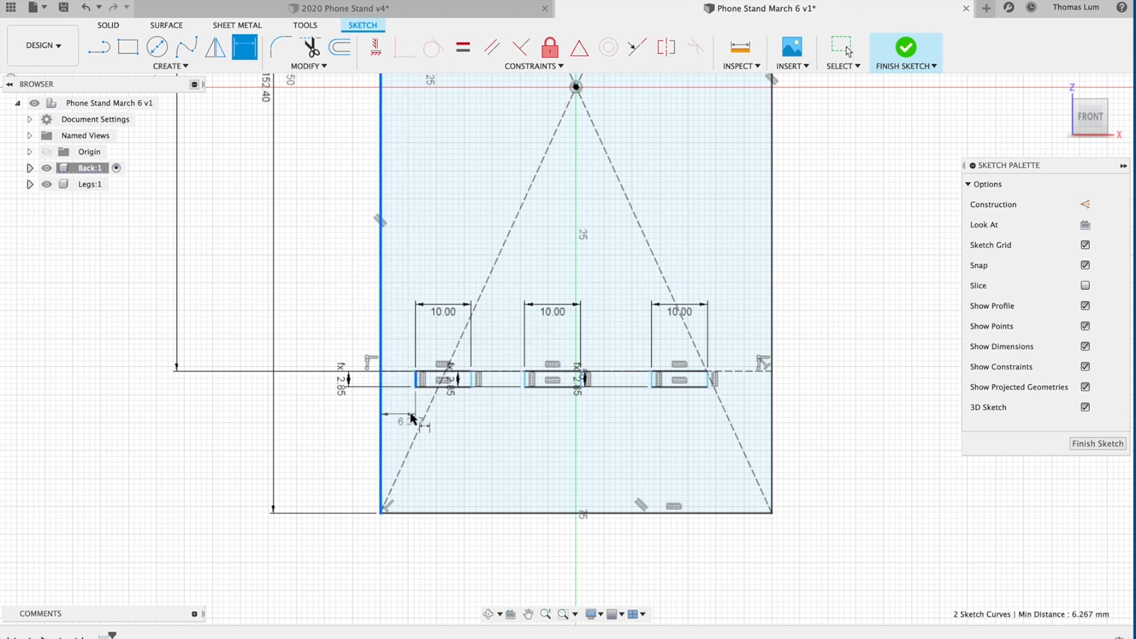
pyautogui.click(411, 418)
pyautogui.write('10')
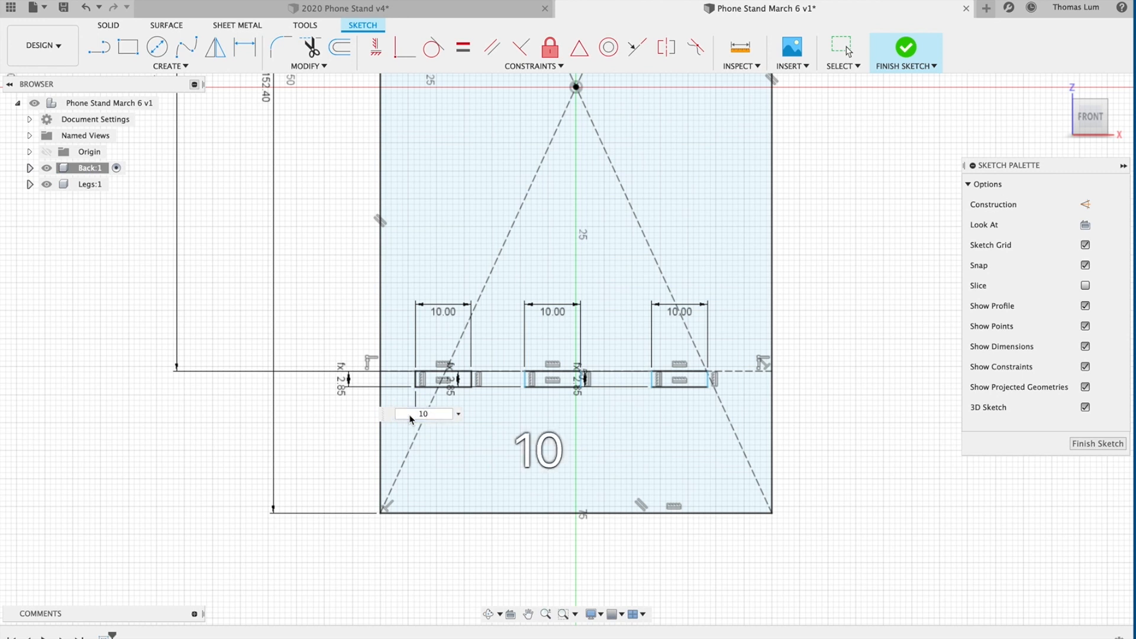
pyautogui.press('Return')
# Dimension the gap between the first slot and the middle slot as 10 mm.
pyautogui.scroll(3, 507, 406)
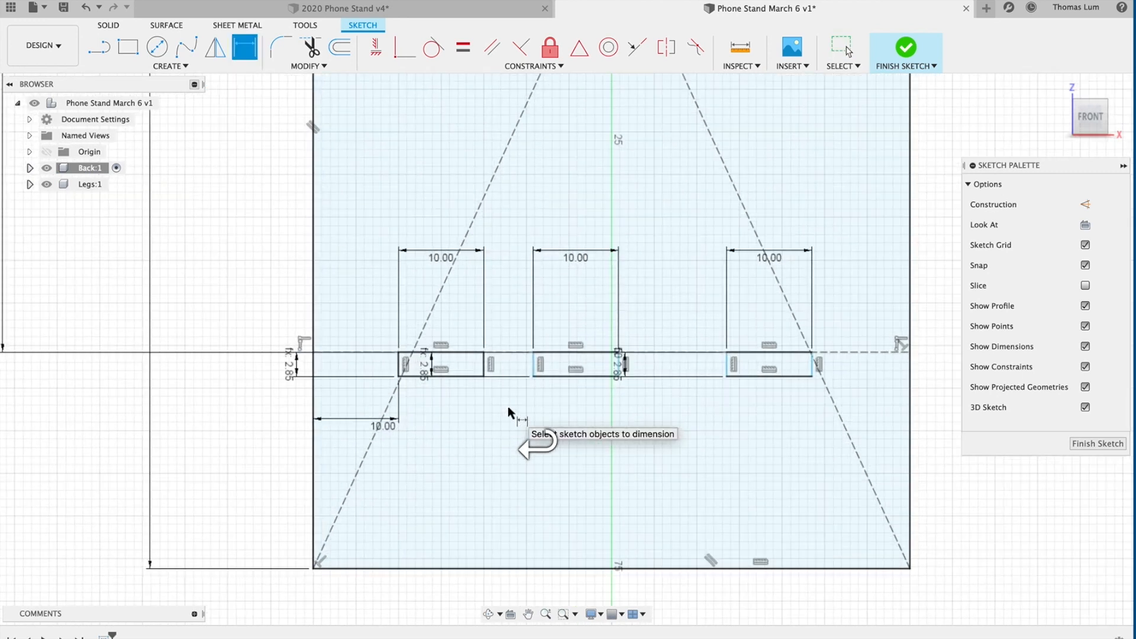
pyautogui.click(484, 365)
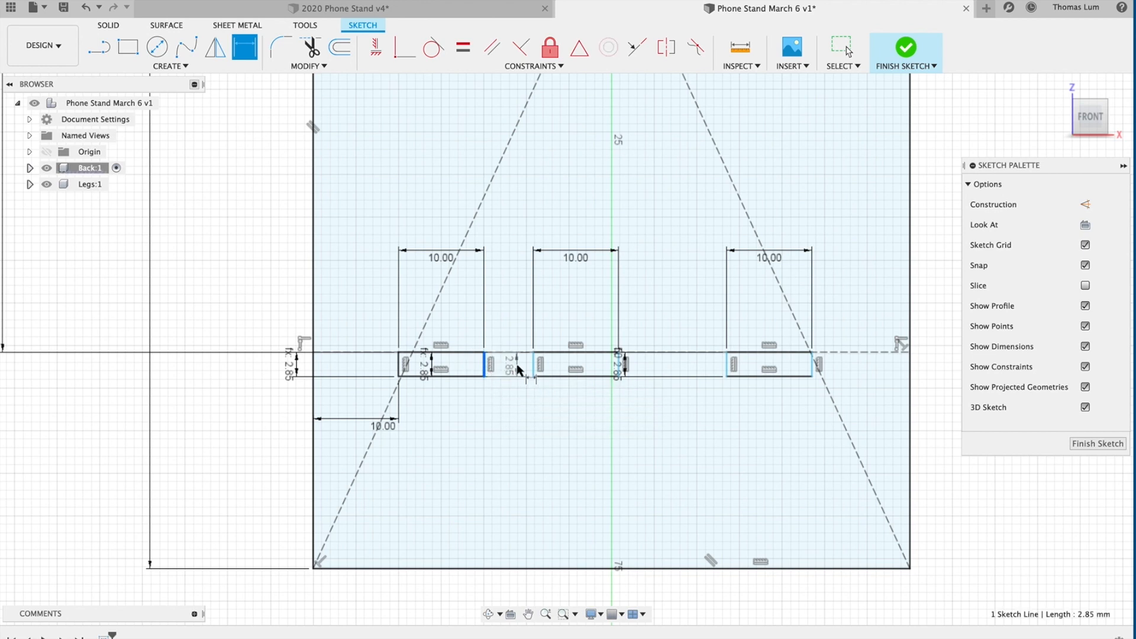
pyautogui.click(533, 365)
pyautogui.click(513, 424)
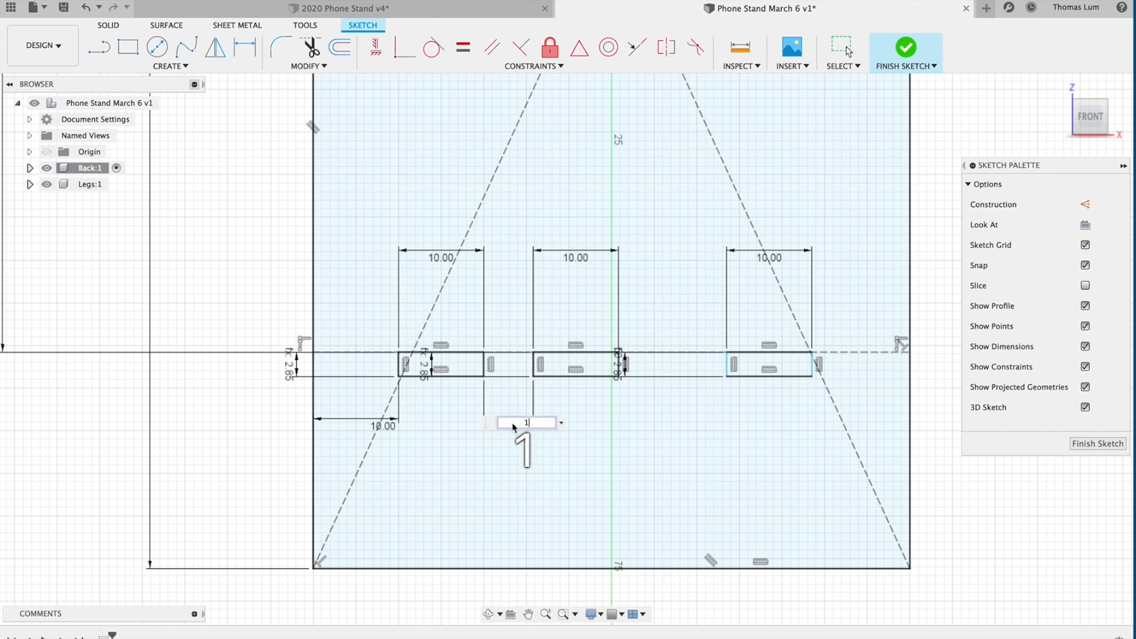
pyautogui.write('10')
pyautogui.press('Return')
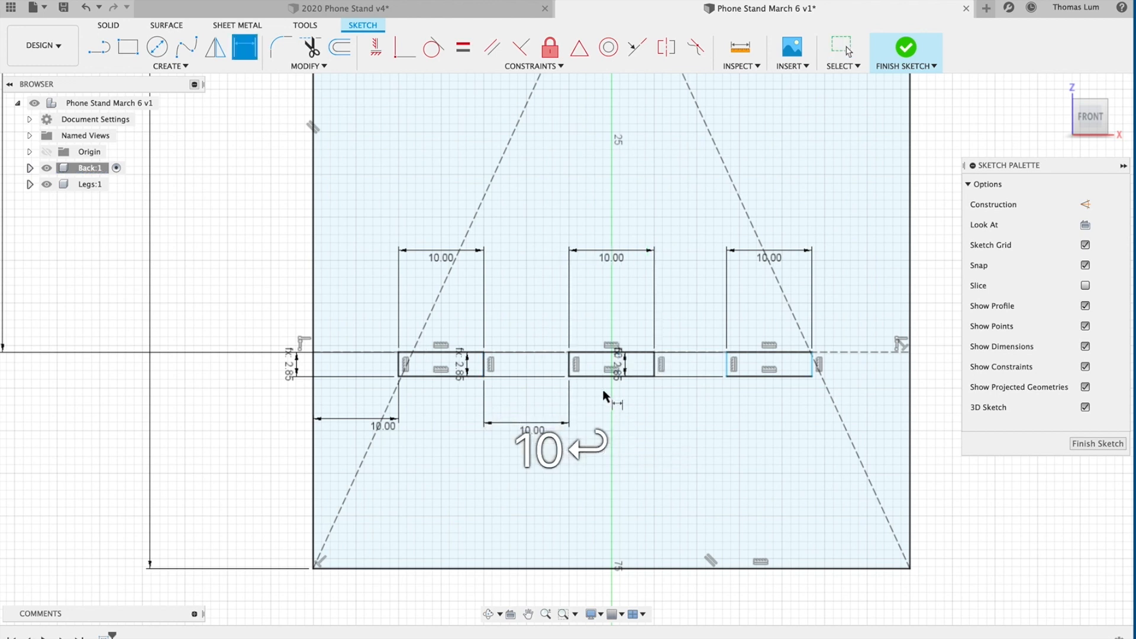
# Dimension the gap between the middle slot and the third slot as 10 mm.
pyautogui.click(654, 365)
pyautogui.click(727, 369)
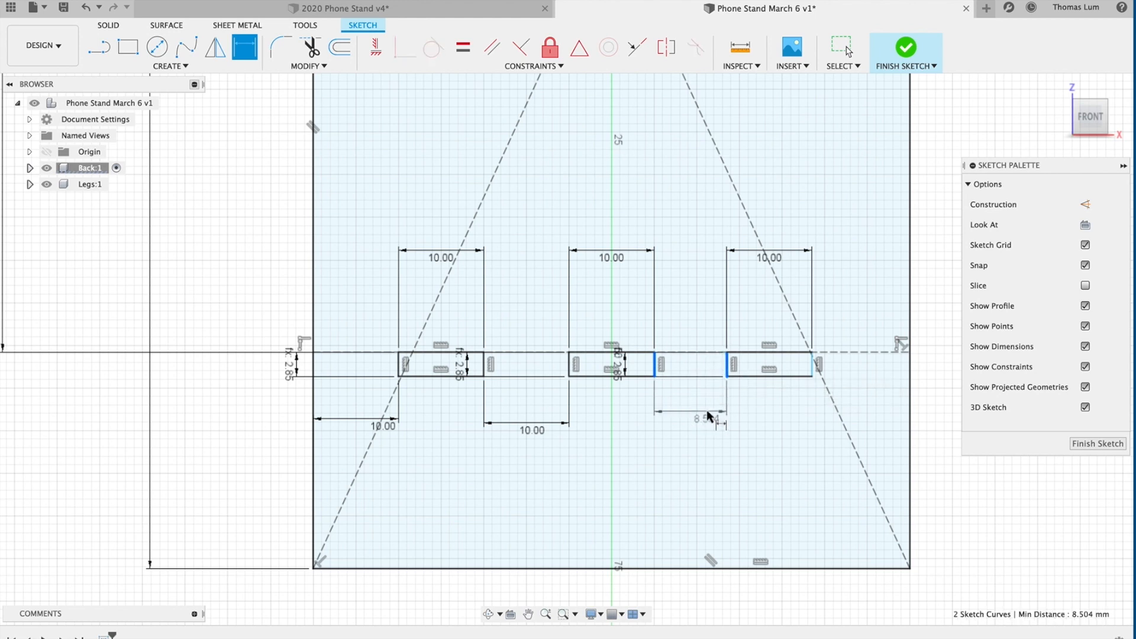
pyautogui.click(708, 414)
pyautogui.write('10')
pyautogui.press('Return')
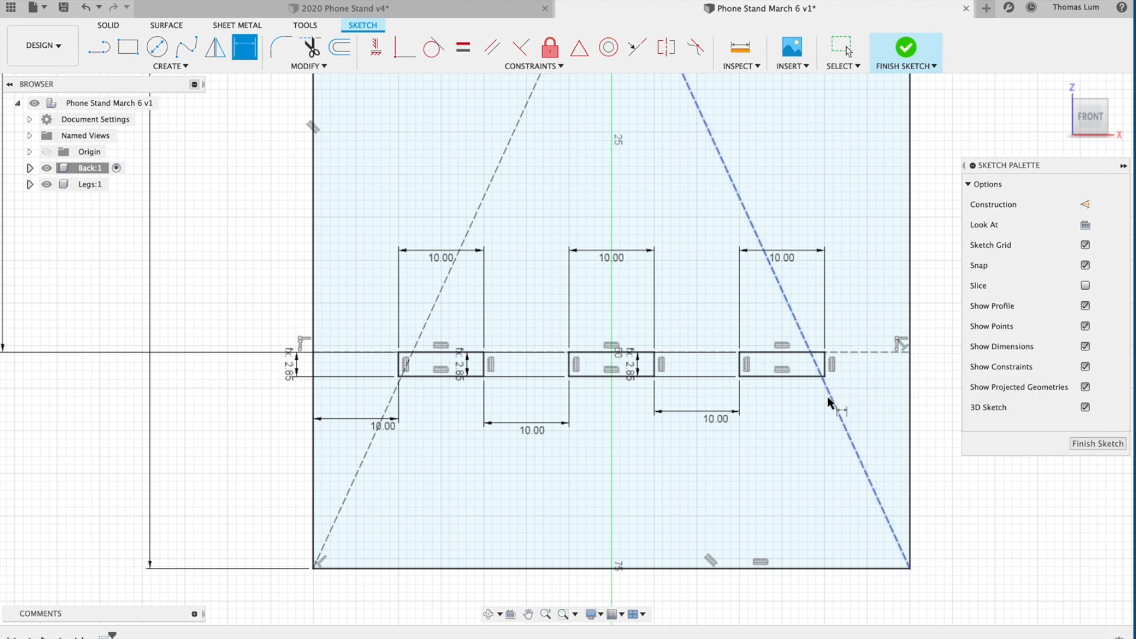
# Fillet all four corners of the Back's outer rectangle with a 10 mm radius.
pyautogui.scroll(-3, 829, 402)
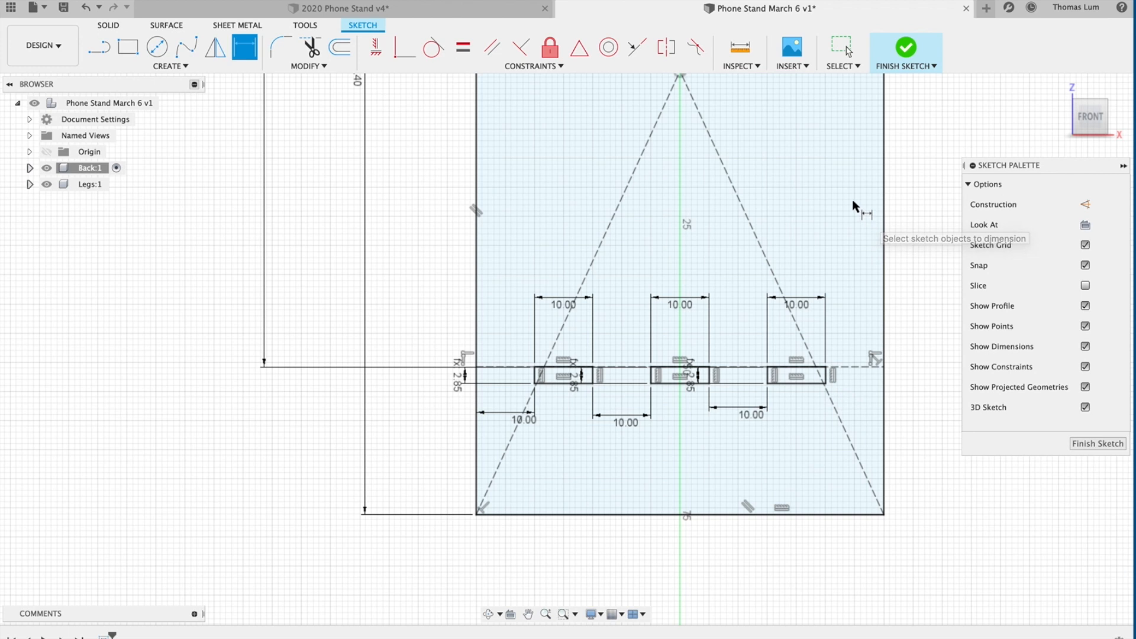
pyautogui.scroll(-5, 853, 200)
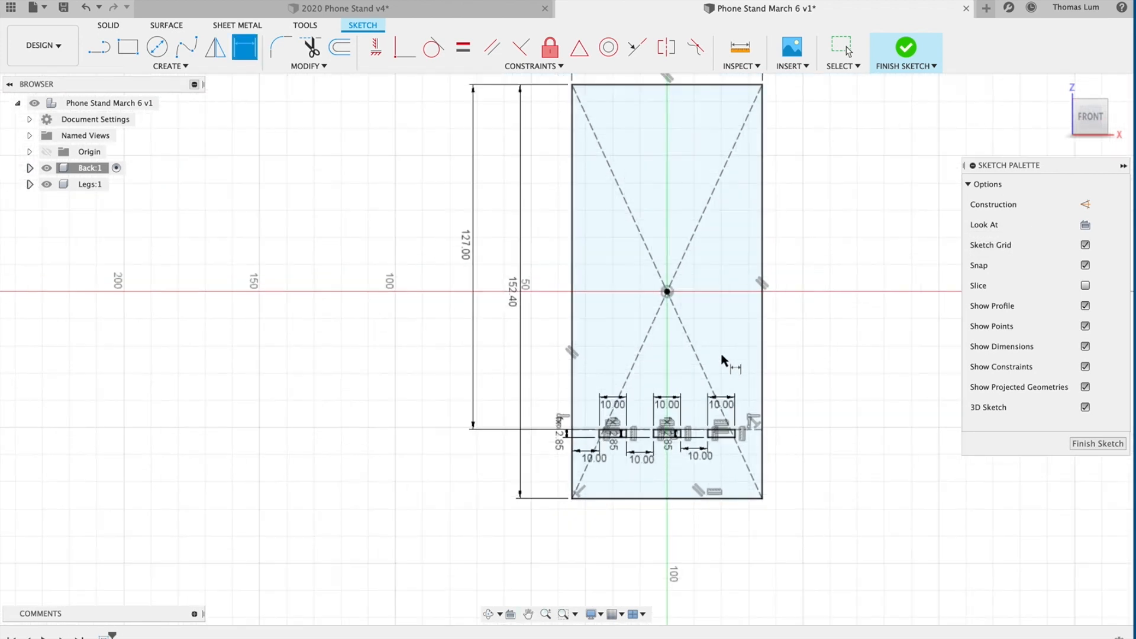
pyautogui.scroll(3, 720, 332)
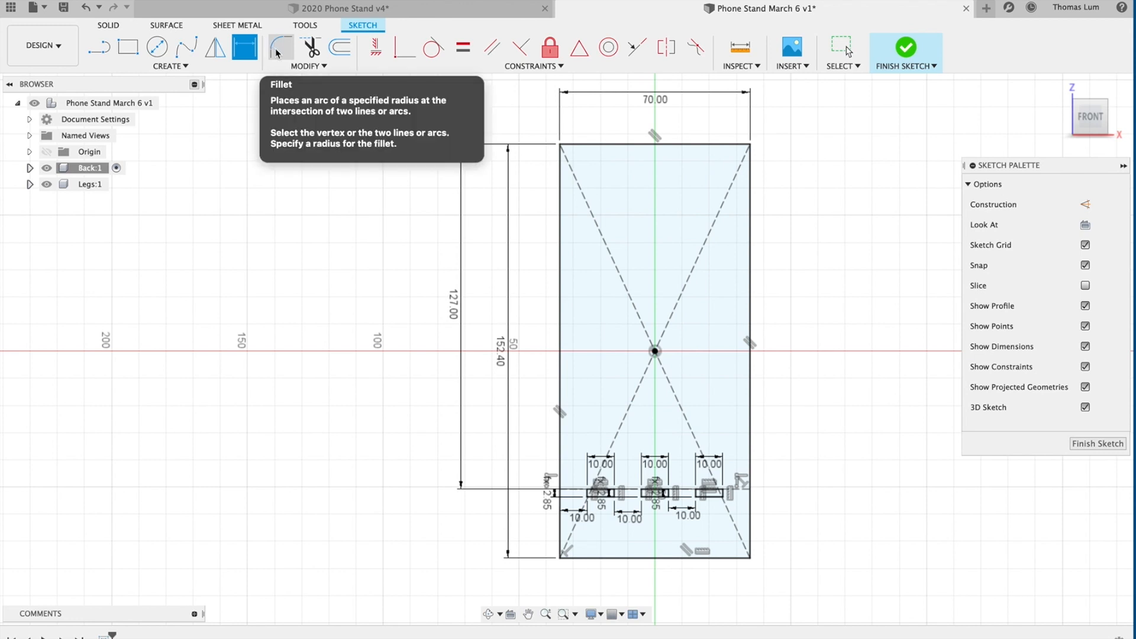
pyautogui.click(299, 66)
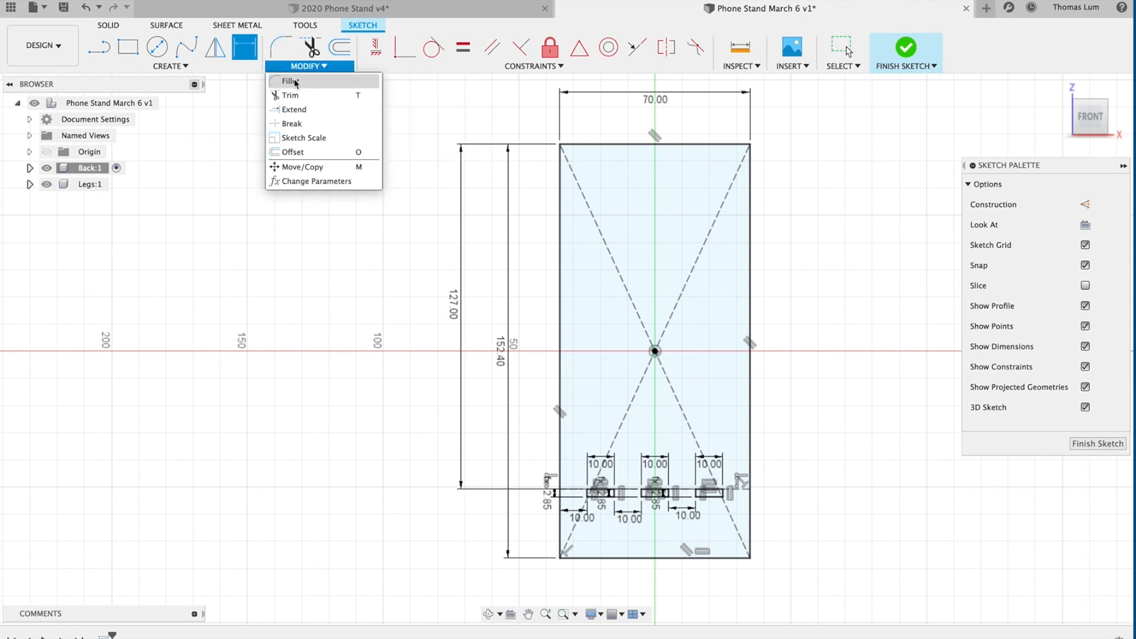
pyautogui.click(297, 83)
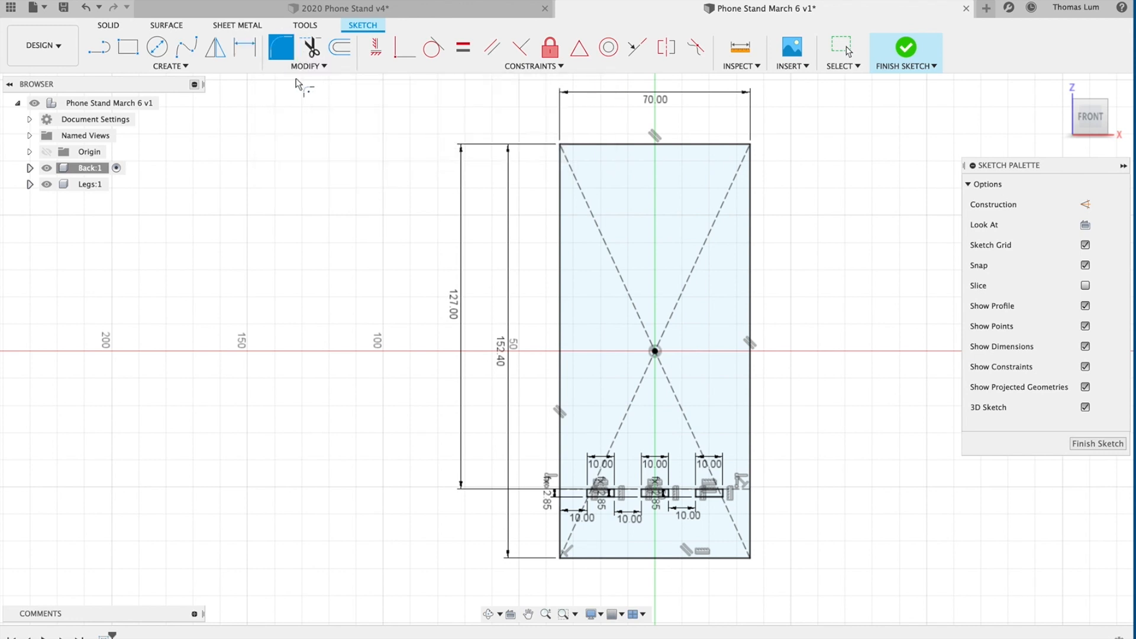
pyautogui.click(559, 183)
pyautogui.click(592, 145)
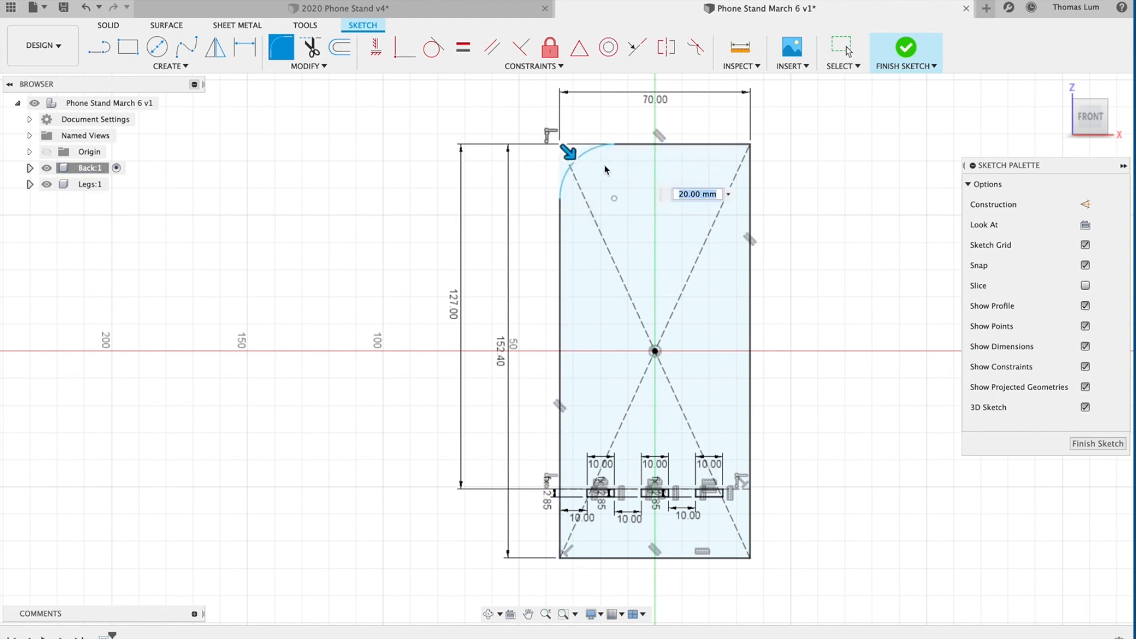
pyautogui.click(722, 143)
pyautogui.click(751, 188)
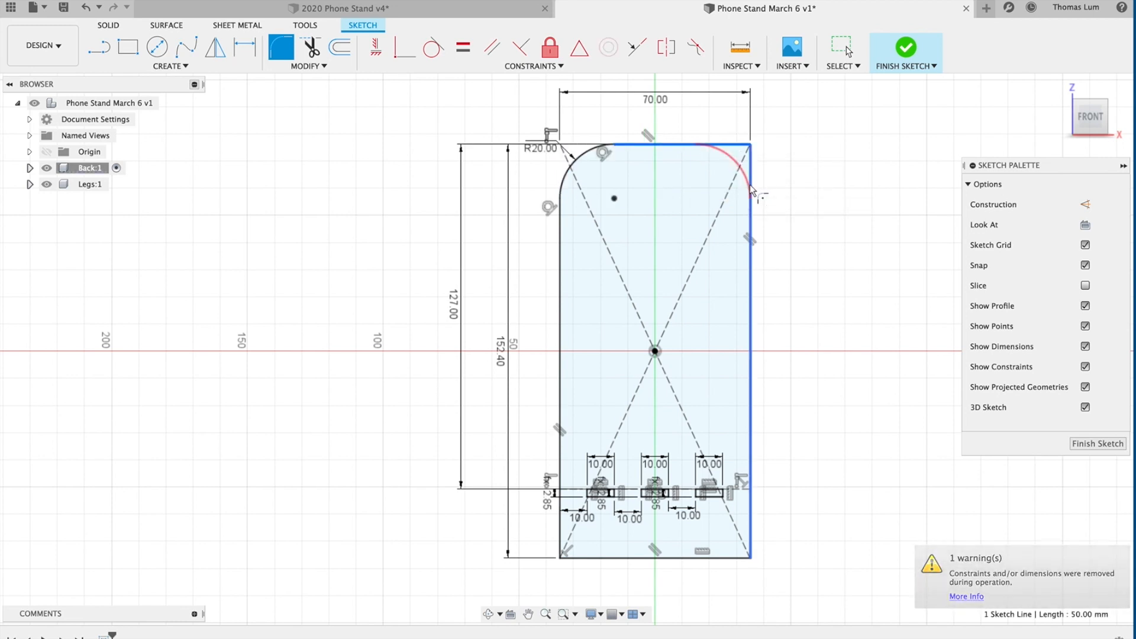
pyautogui.click(752, 518)
pyautogui.click(711, 557)
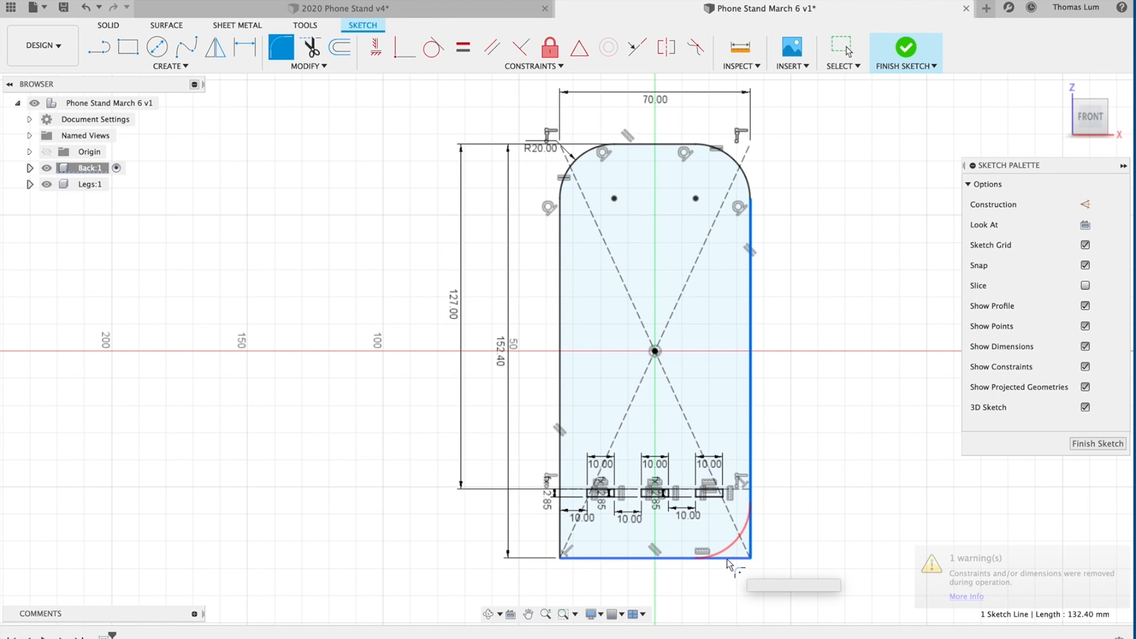
pyautogui.click(589, 564)
pyautogui.click(559, 531)
pyautogui.click(586, 558)
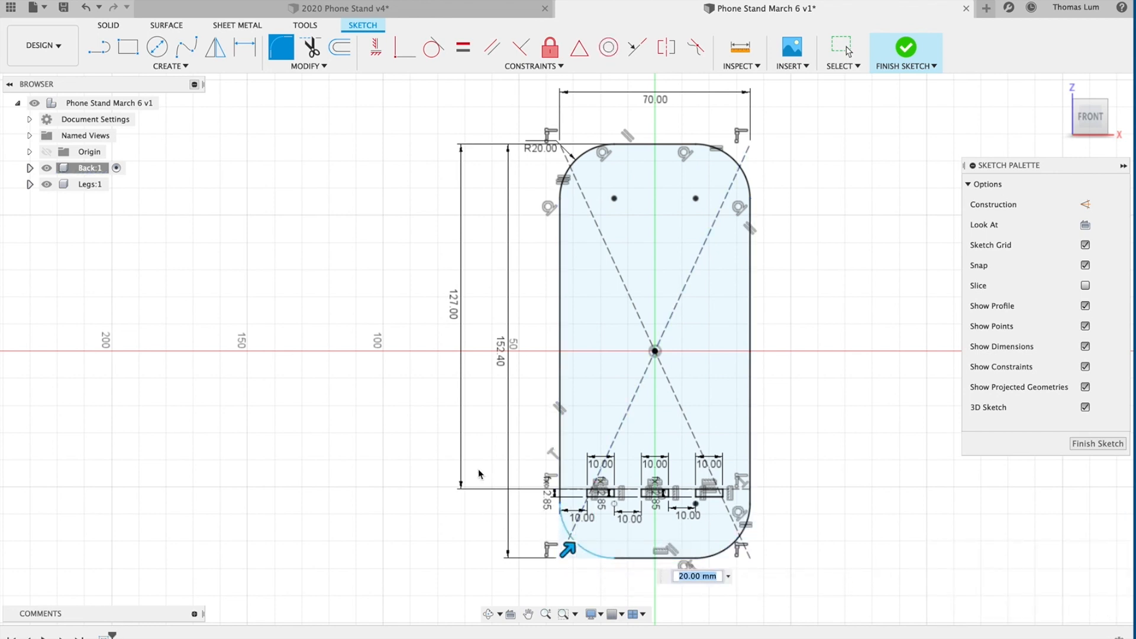
pyautogui.write('10')
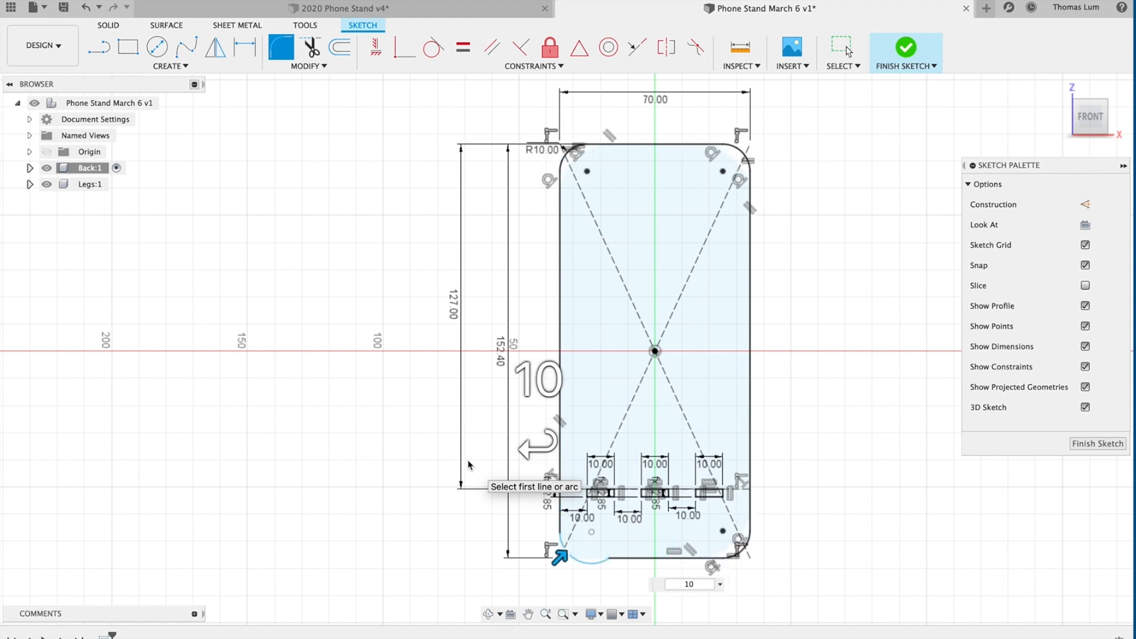
pyautogui.press('Return')
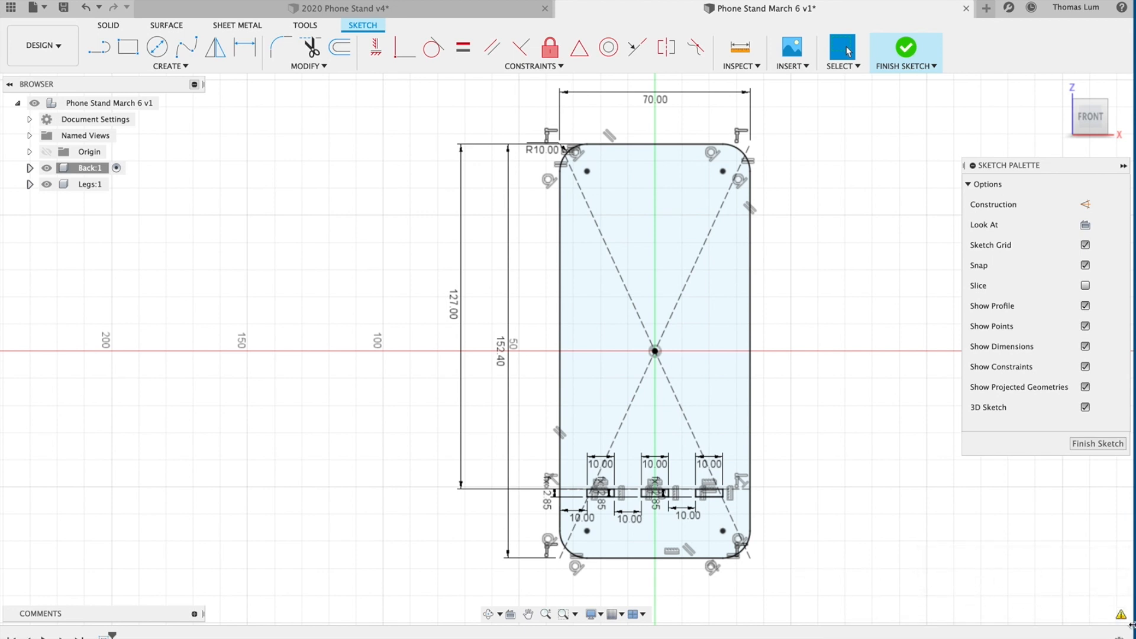
# Draw a 3-point arc between the inner ends of the two lower corner fillets, peaking on the vertical centre axis just below the middle slot.
pyautogui.moveTo(1123, 618)
pyautogui.scroll(3, 879, 435)
pyautogui.moveTo(879, 435)
pyautogui.mouseDown(button='middle')
pyautogui.moveTo(916, 238)
pyautogui.moveTo(930, 239)
pyautogui.mouseUp(button='middle')
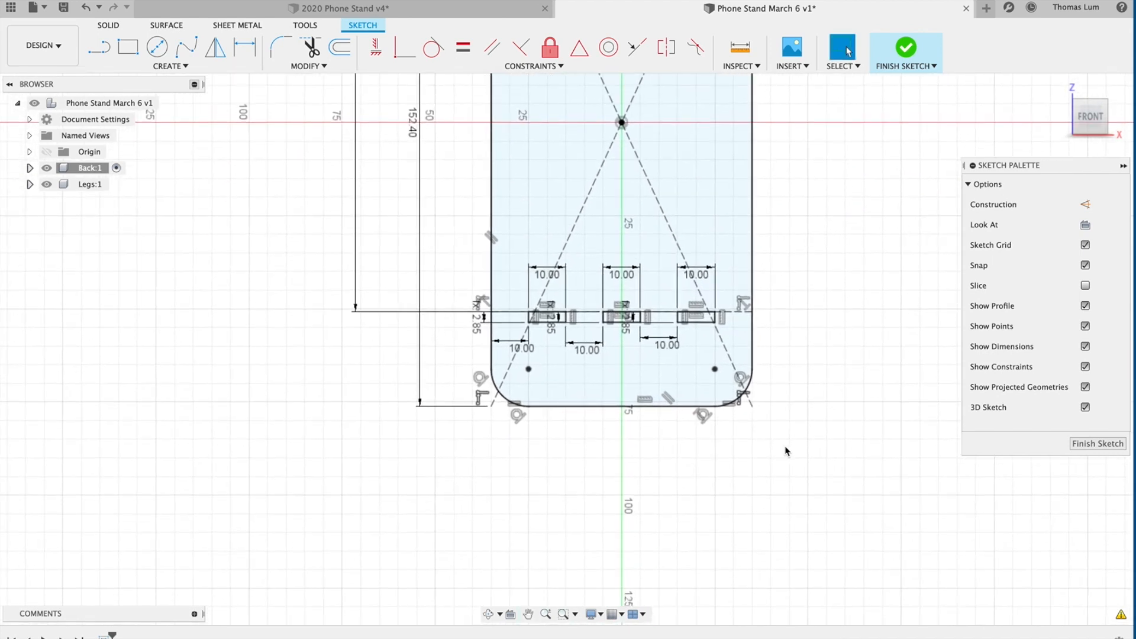
pyautogui.scroll(-2, 786, 448)
pyautogui.moveTo(704, 441); pyautogui.dragTo(700, 409, button='middle')
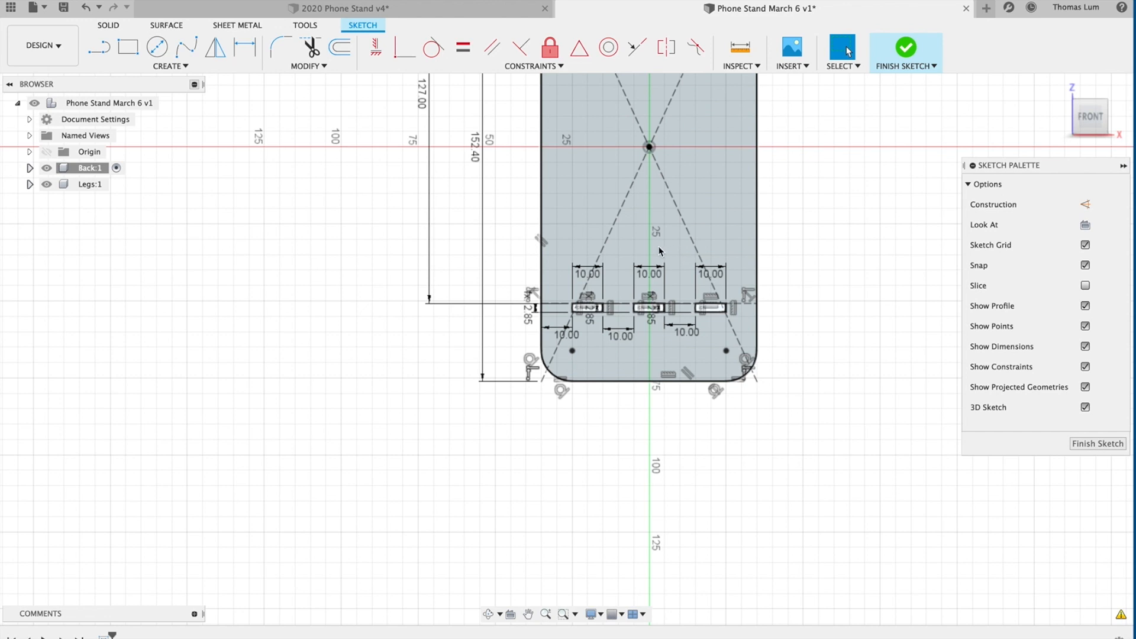
pyautogui.click(161, 70)
pyautogui.moveTo(148, 125)
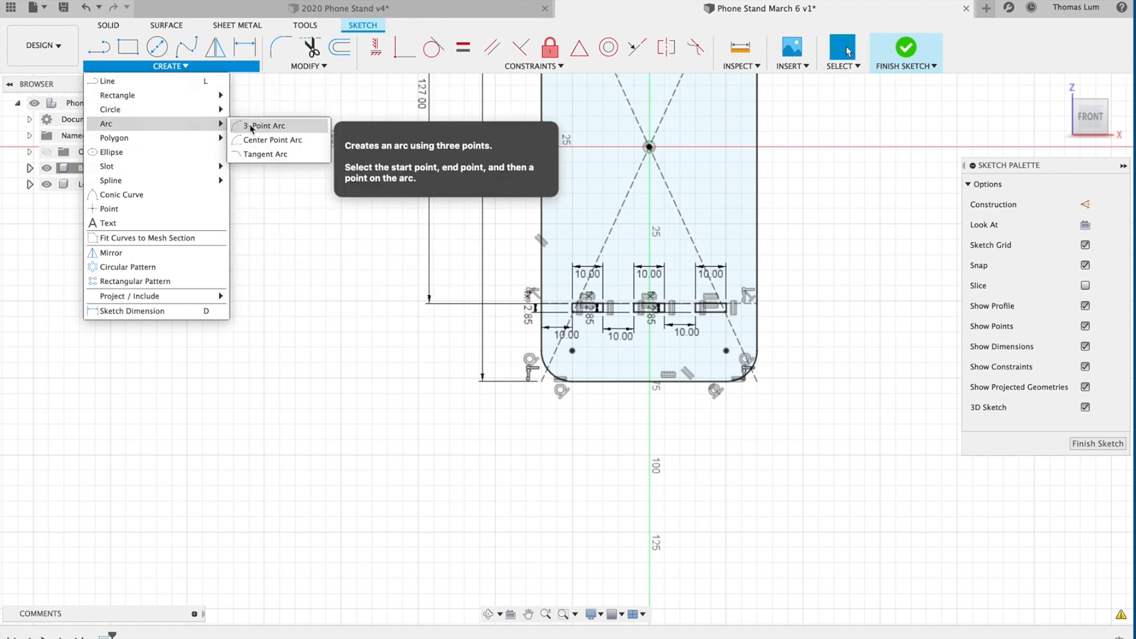
pyautogui.click(243, 126)
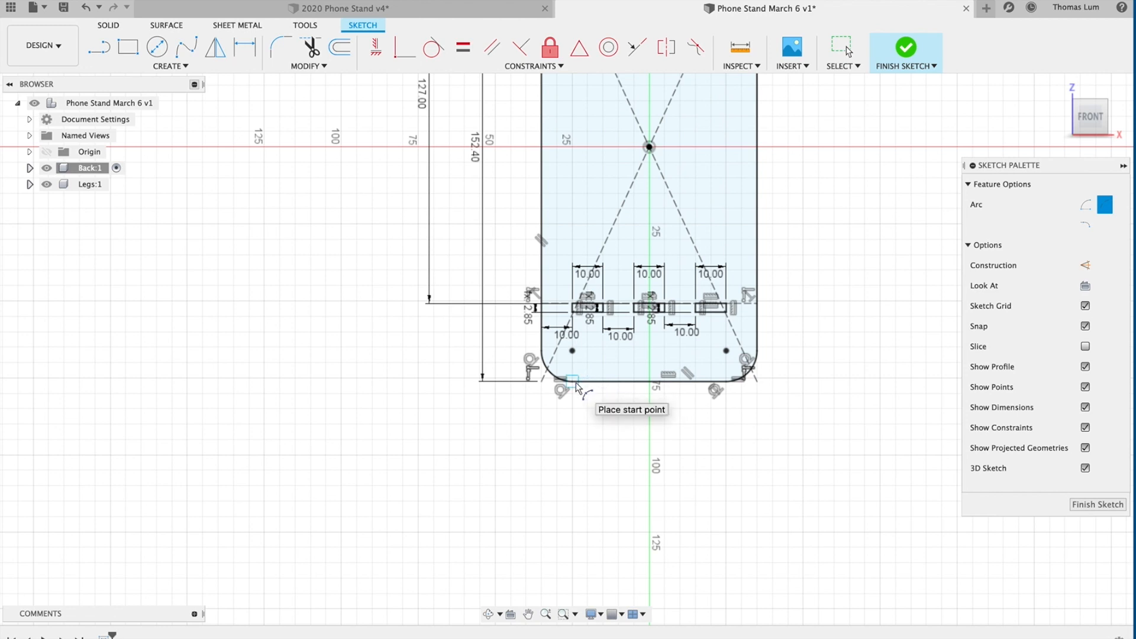
pyautogui.click(577, 385)
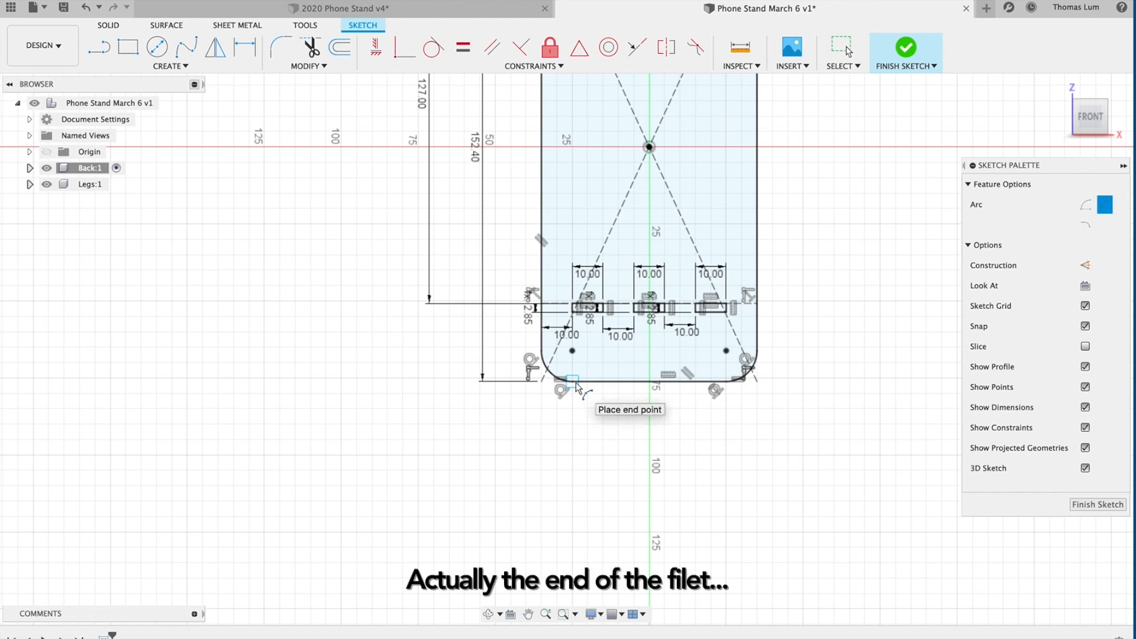
pyautogui.click(725, 387)
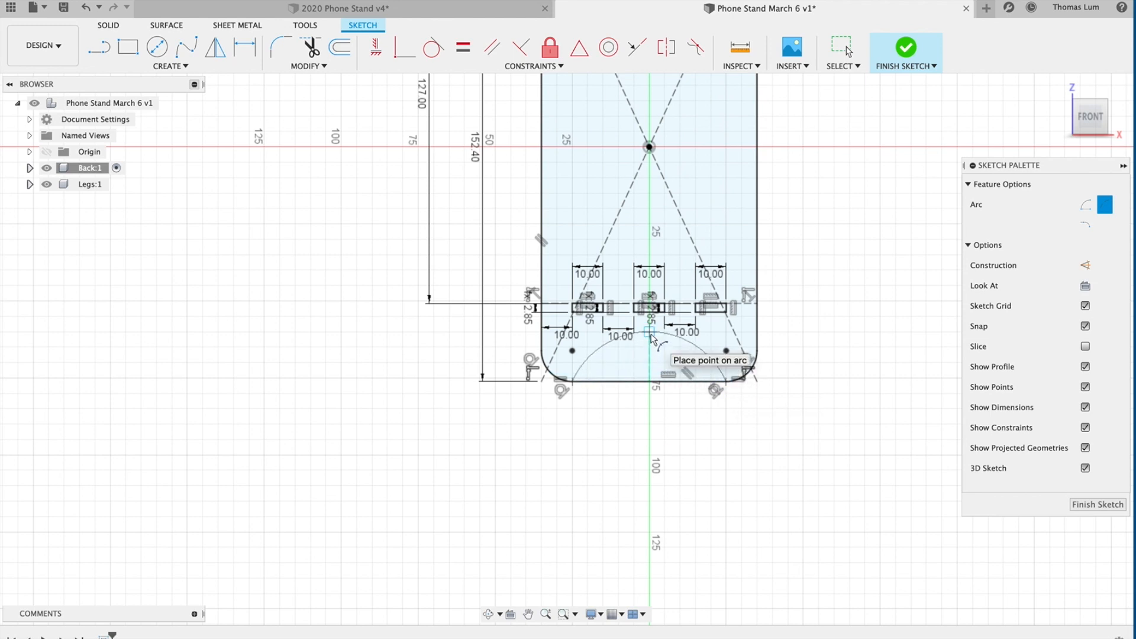
pyautogui.click(652, 335)
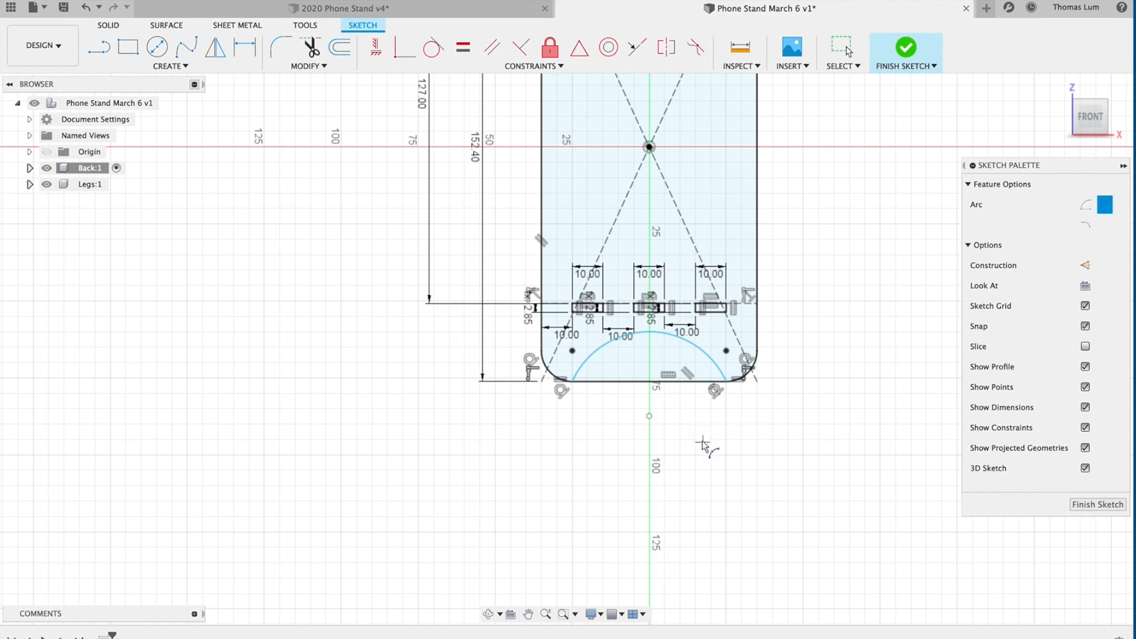
pyautogui.scroll(3, 681, 414)
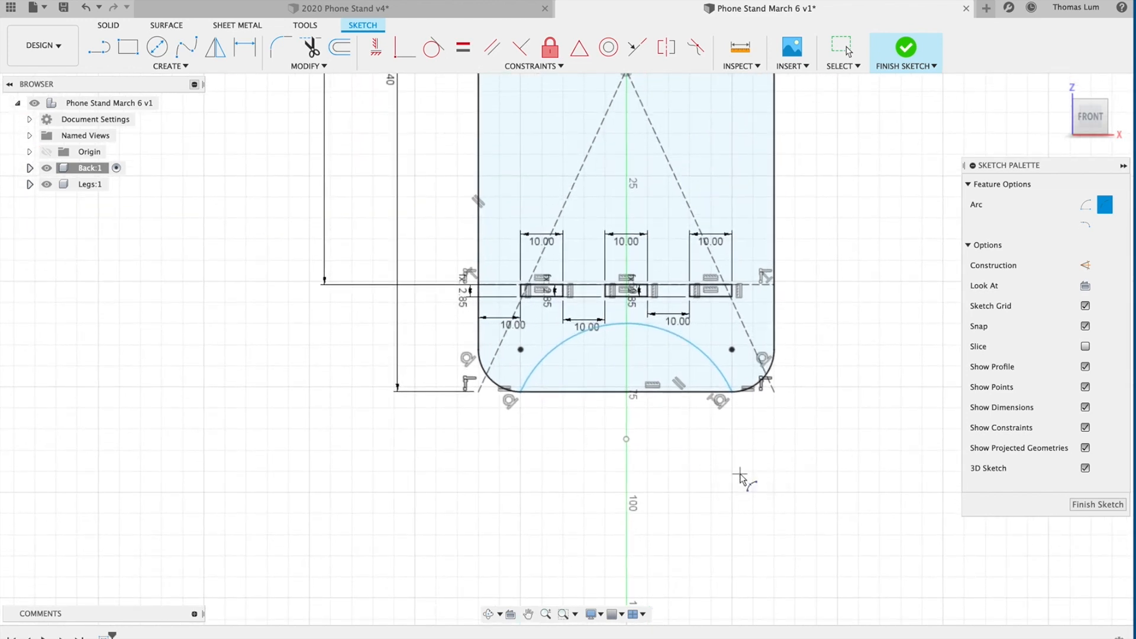
pyautogui.press('Escape')
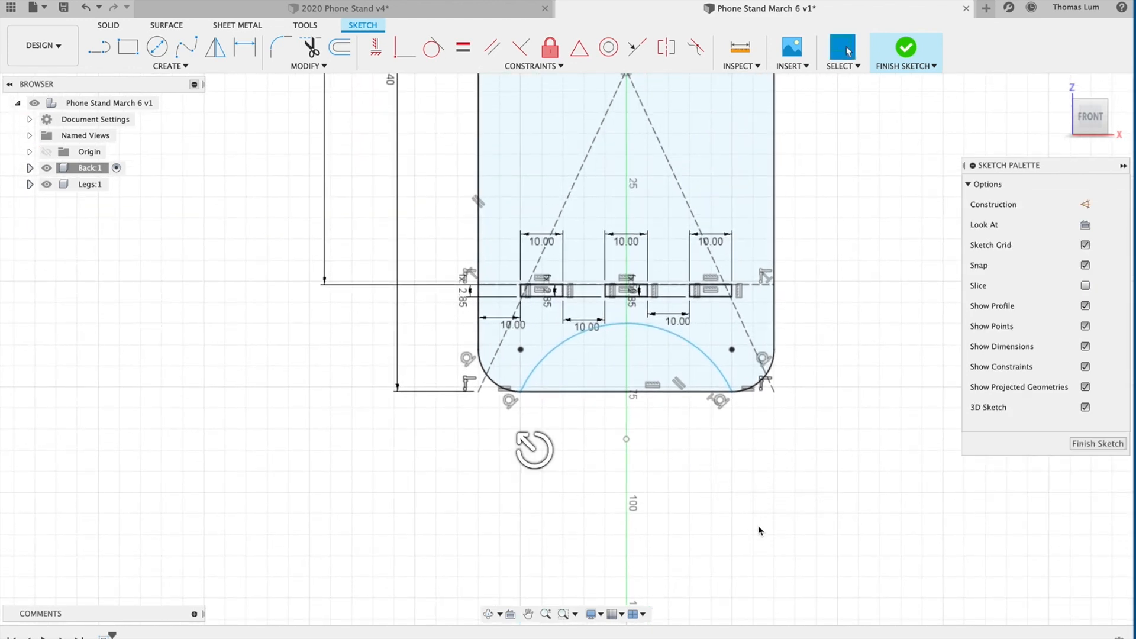
# Finish the sketch and extrude the Back profile, leaving out the three slots and the arc cutout, by the thickness parameter as a new body.
pyautogui.click(908, 47)
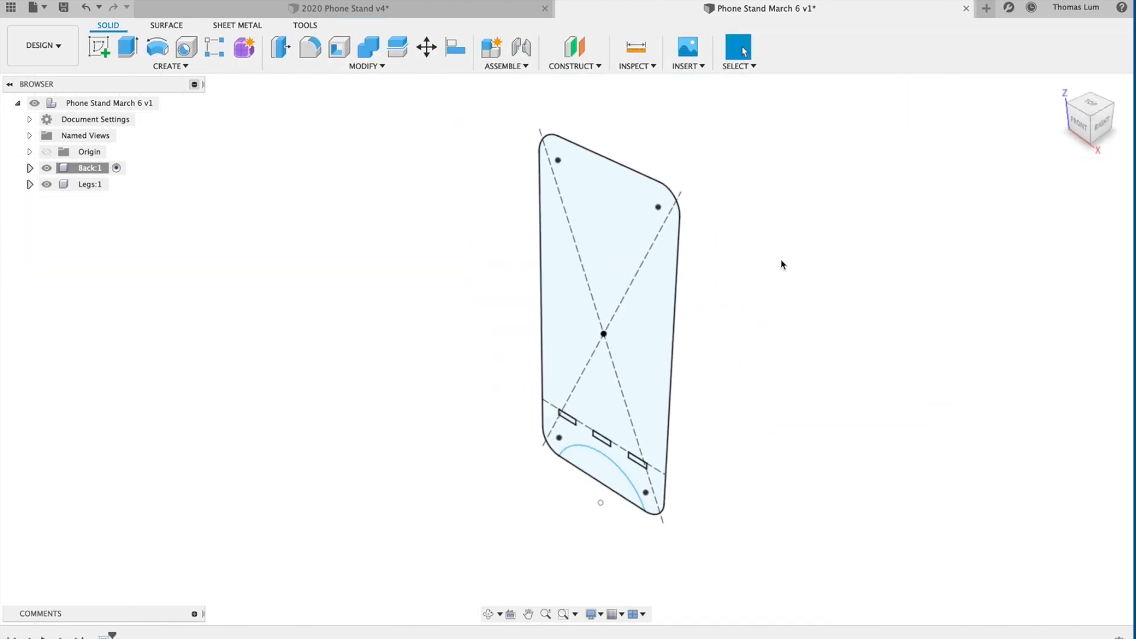
pyautogui.click(127, 46)
pyautogui.click(591, 226)
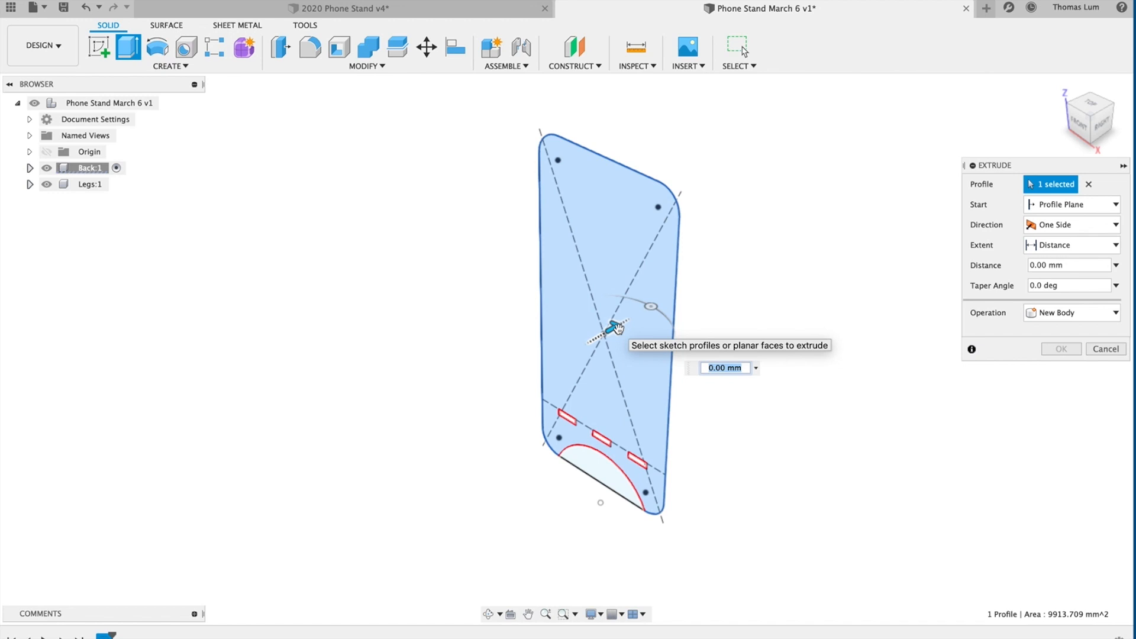
pyautogui.write('th')
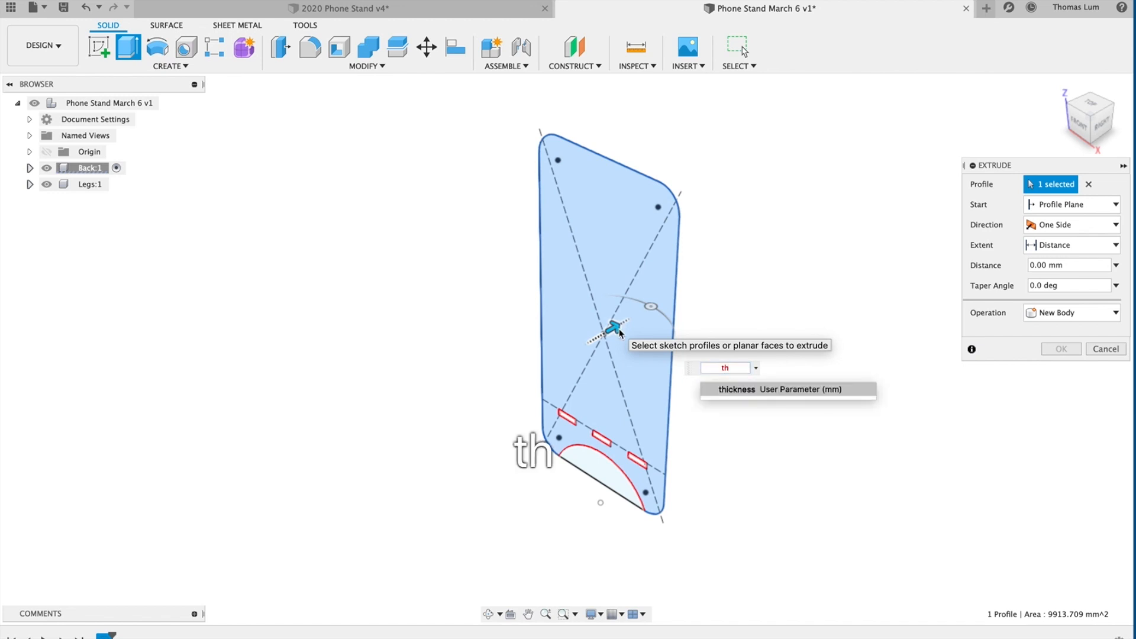
pyautogui.click(741, 390)
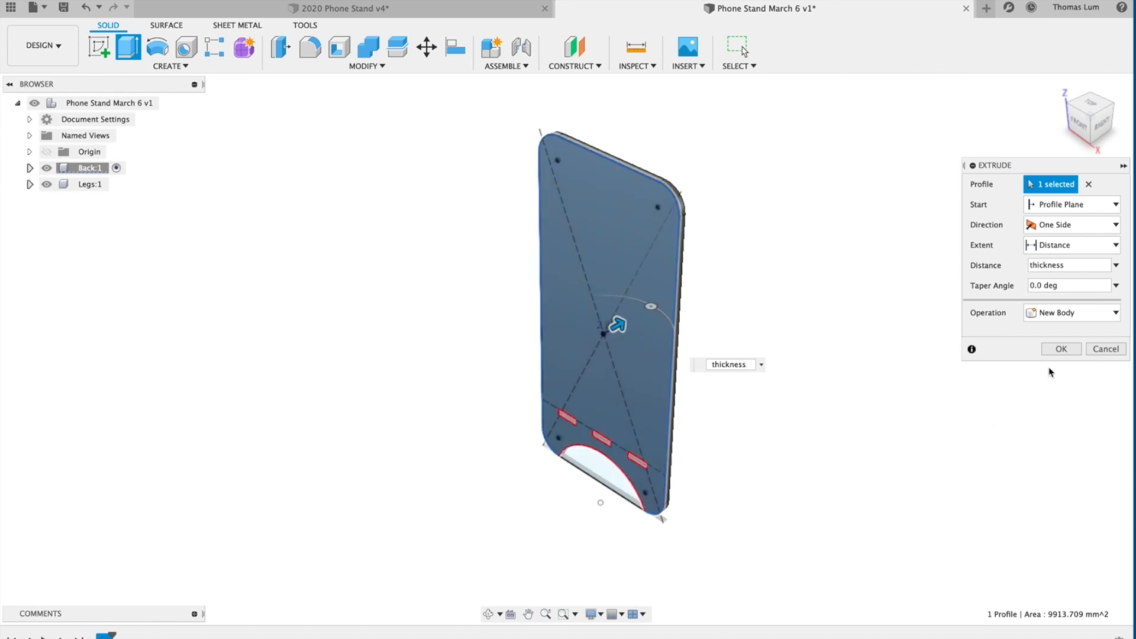
pyautogui.click(1060, 349)
pyautogui.keyDown('shift'); pyautogui.moveTo(894, 341); pyautogui.dragTo(904, 299, button='middle'); pyautogui.keyUp('shift')
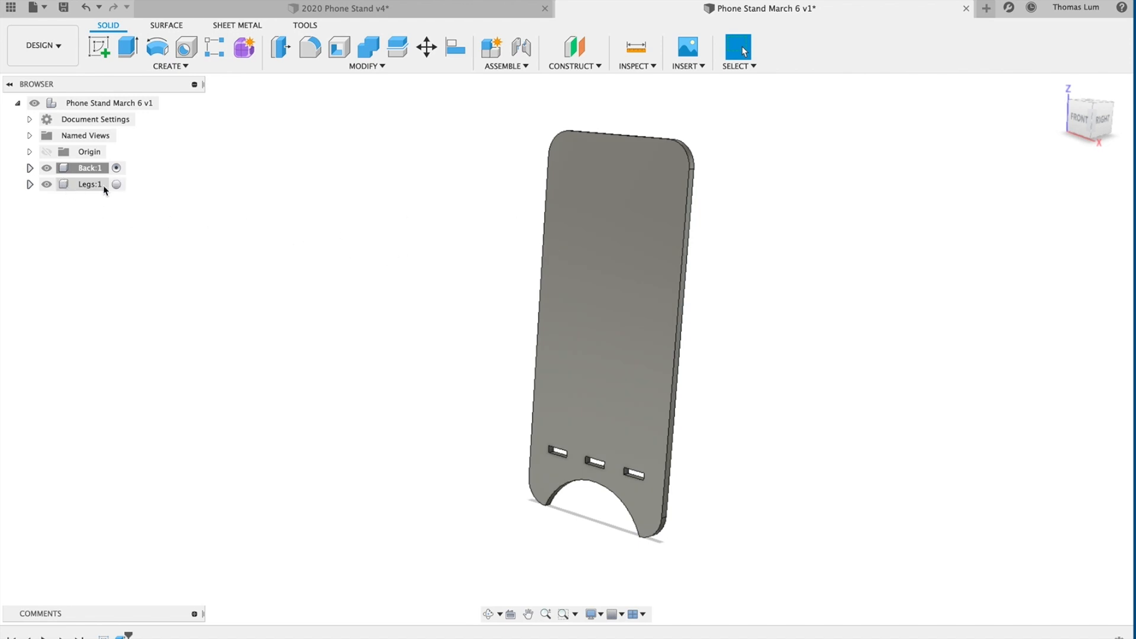
# Activate the Legs component and start a sketch on the rear face of the Back.
pyautogui.click(116, 187)
pyautogui.click(116, 185)
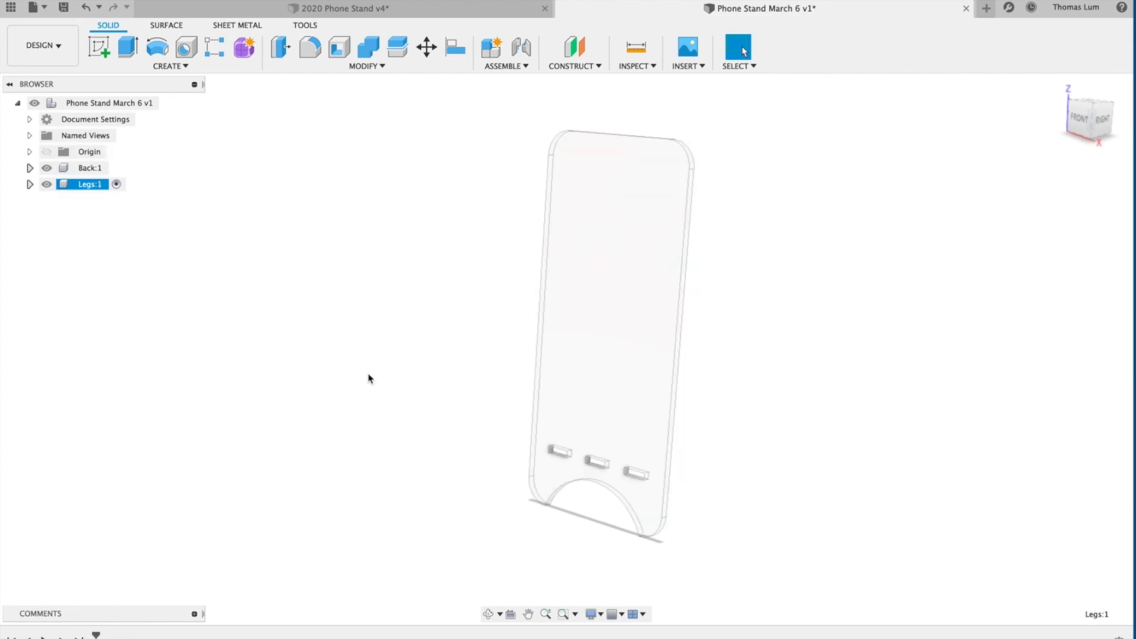
pyautogui.scroll(2, 361, 376)
pyautogui.moveTo(354, 371); pyautogui.dragTo(324, 320, button='middle')
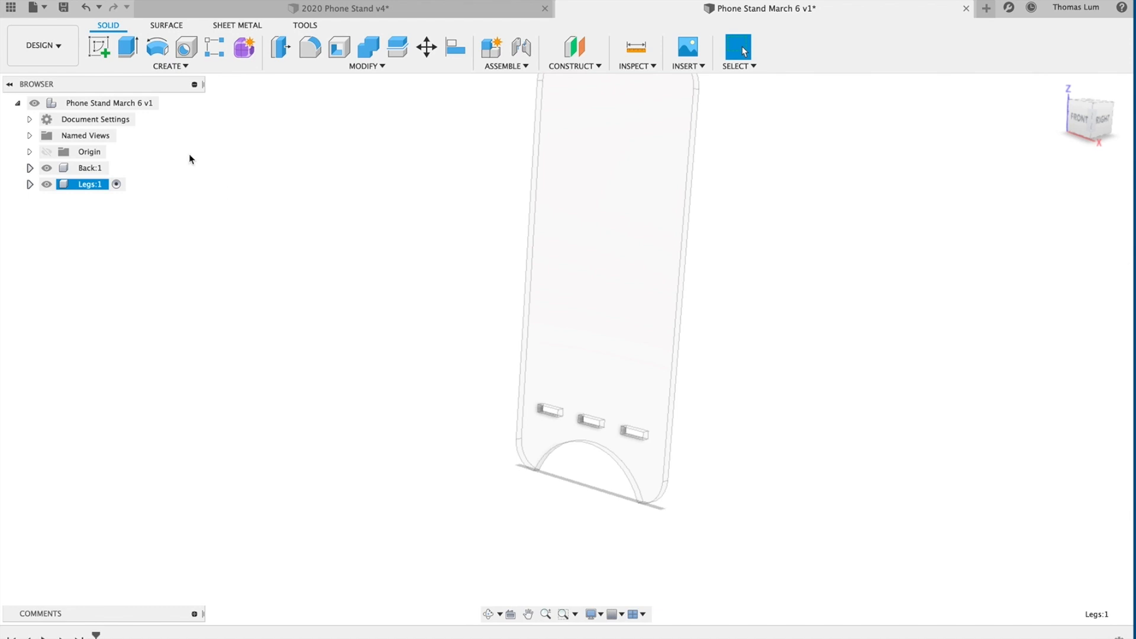
pyautogui.click(99, 46)
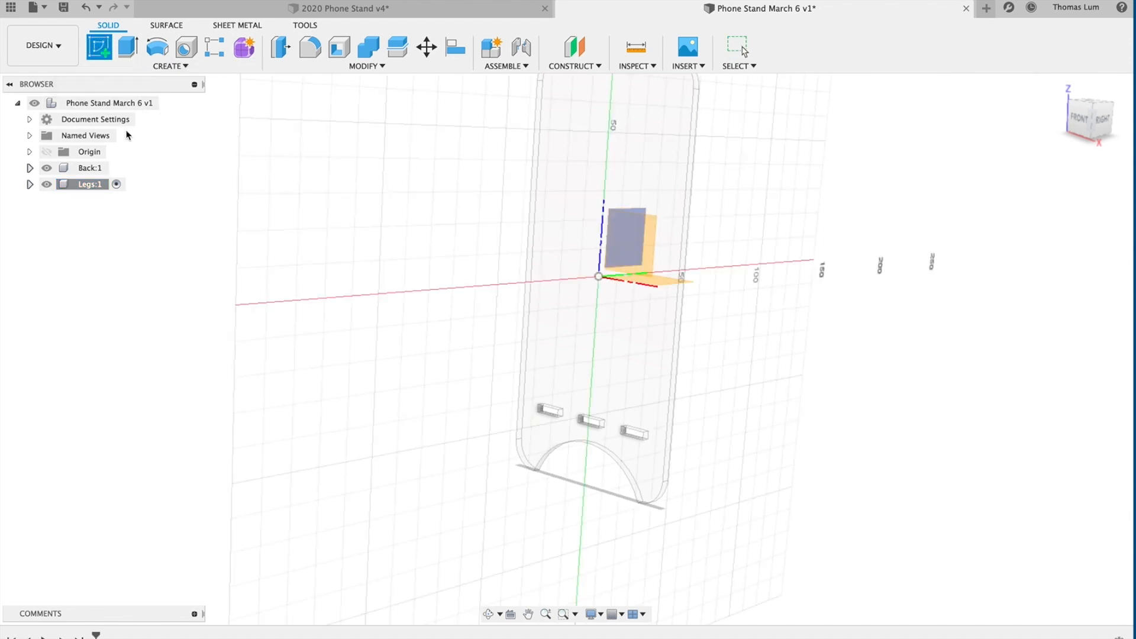
pyautogui.keyDown('shift'); pyautogui.moveTo(371, 338); pyautogui.dragTo(287, 301, button='middle'); pyautogui.keyUp('shift')
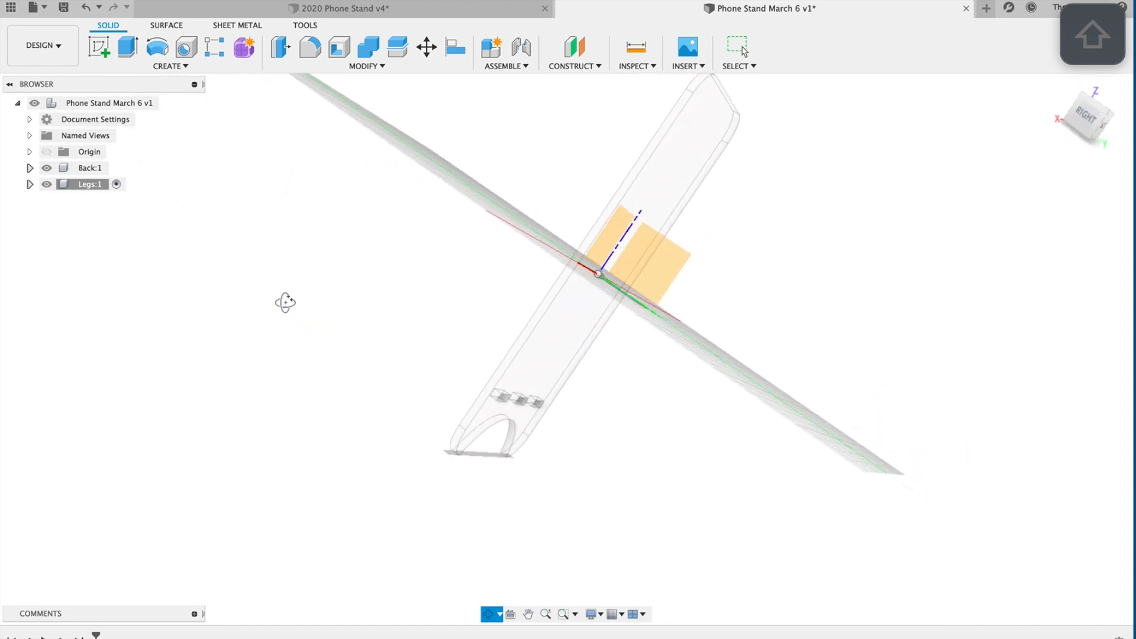
pyautogui.click(649, 263)
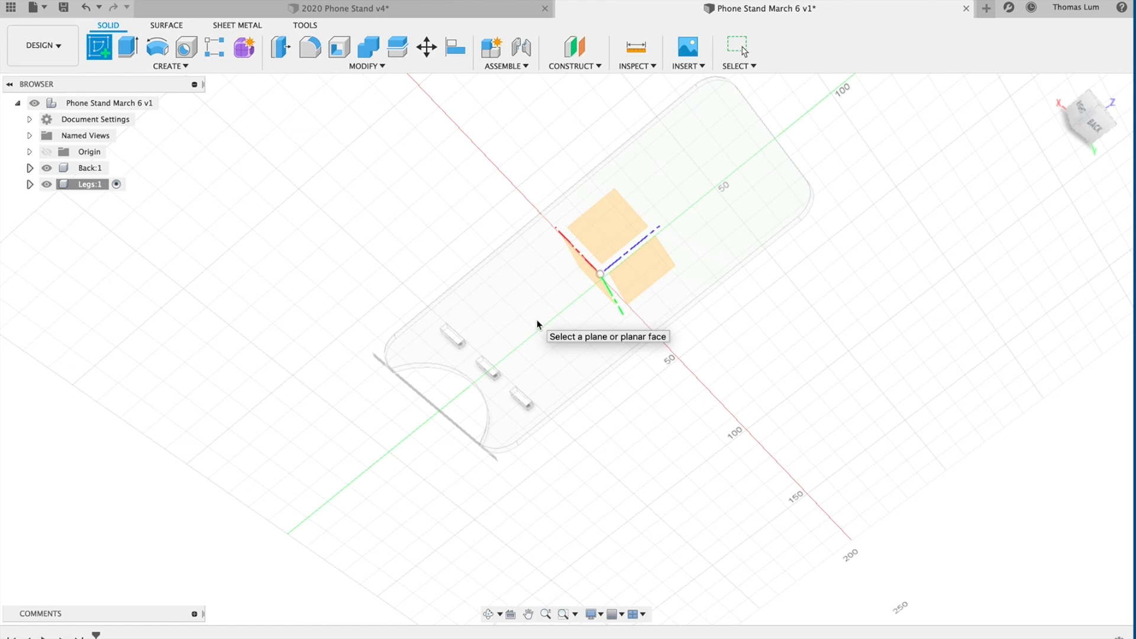
pyautogui.click(537, 321)
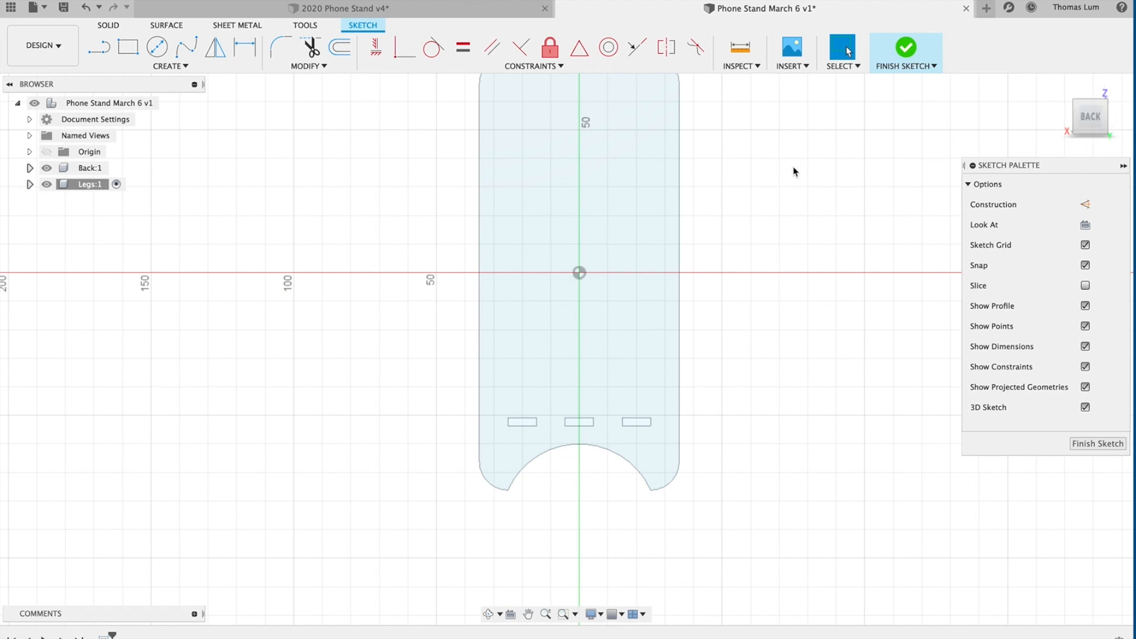
# Project the whole Back body into the Legs sketch, using the specified entities filter with the projection link kept.
pyautogui.moveTo(341, 284)
pyautogui.keyDown('shift'); pyautogui.mouseDown(button='middle')
pyautogui.moveTo(393, 295)
pyautogui.moveTo(300, 209)
pyautogui.mouseUp(button='middle'); pyautogui.keyUp('shift')
pyautogui.click(1101, 118)
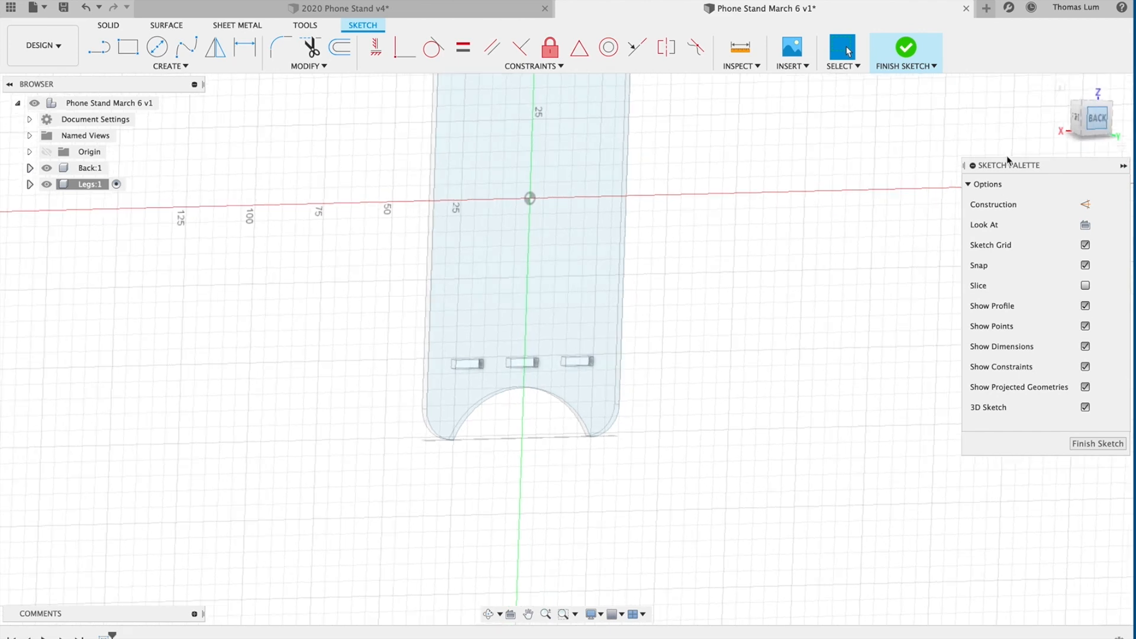
pyautogui.scroll(2, 517, 337)
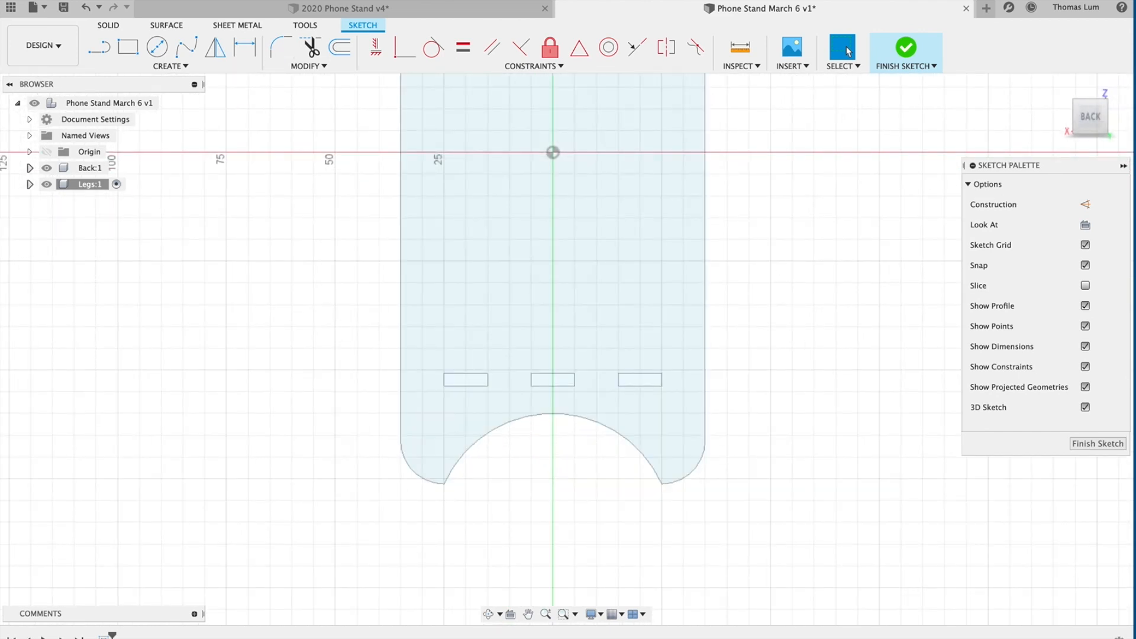
pyautogui.click(183, 68)
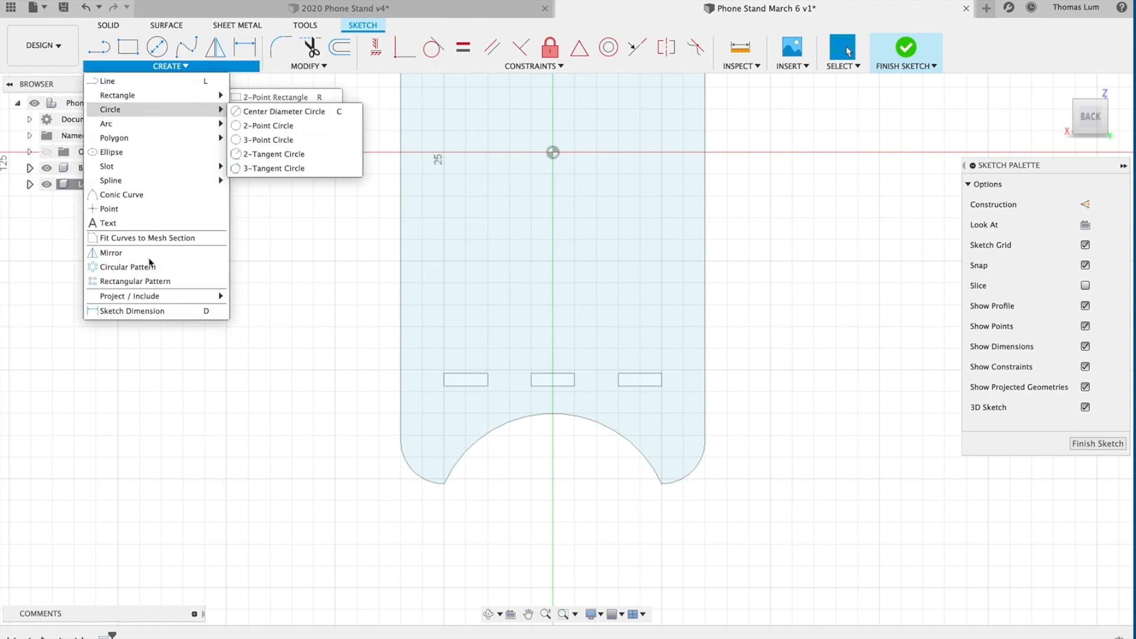
pyautogui.click(255, 299)
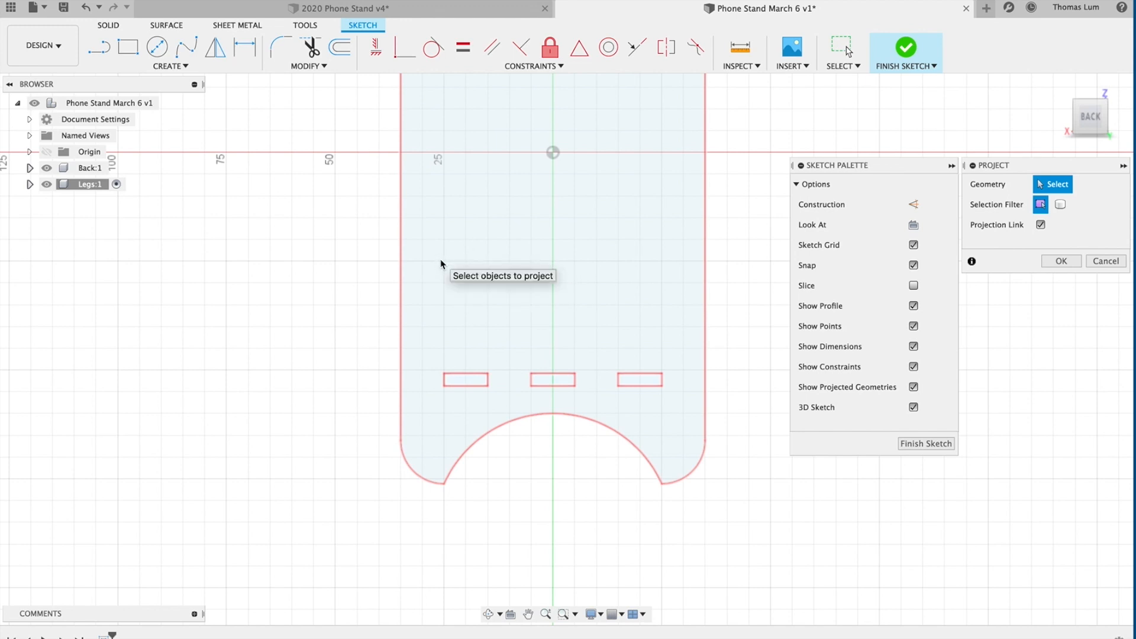
pyautogui.click(1061, 205)
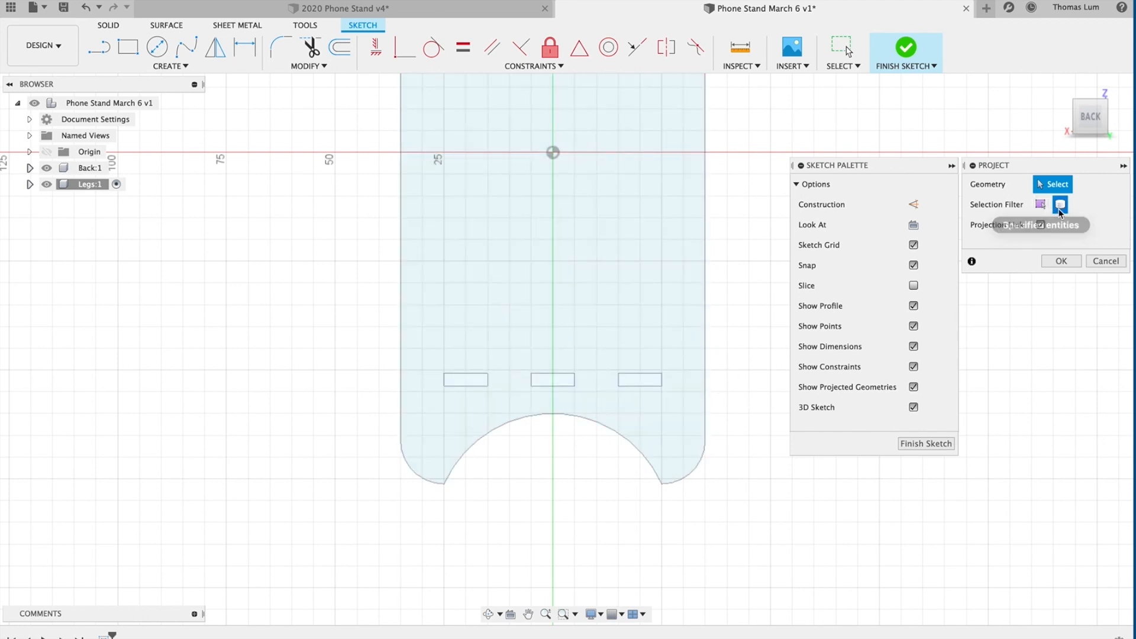
pyautogui.click(503, 271)
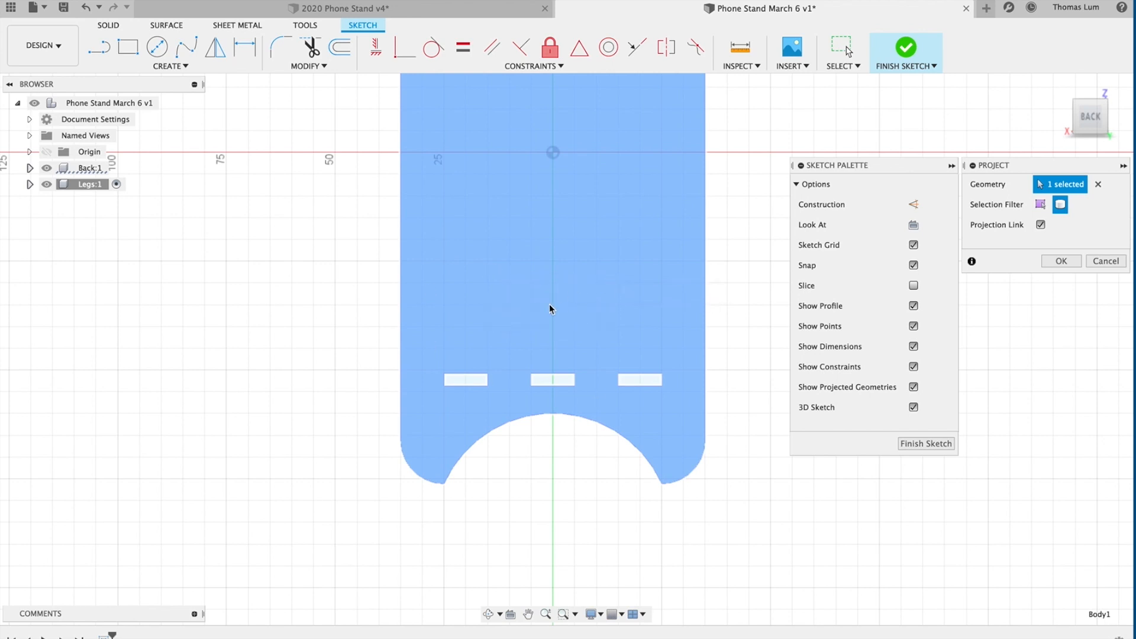
pyautogui.click(1060, 261)
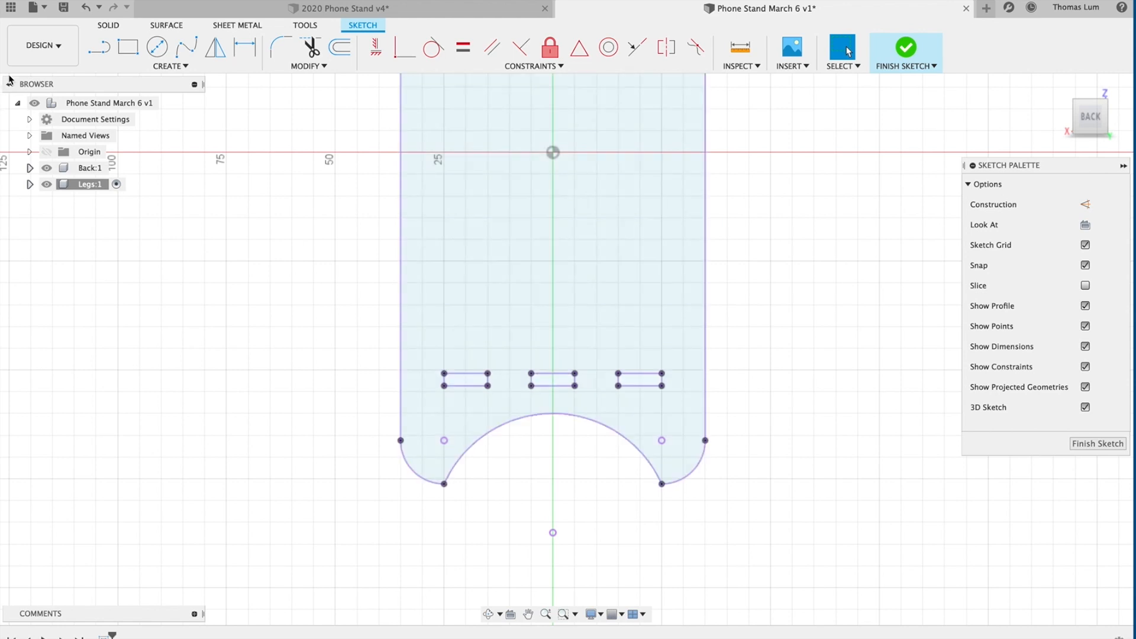
# Draw a rectangle about 2.85 mm high across the Back's full width, aligned with the slots' upper and lower edges, and finish the sketch.
pyautogui.click(127, 46)
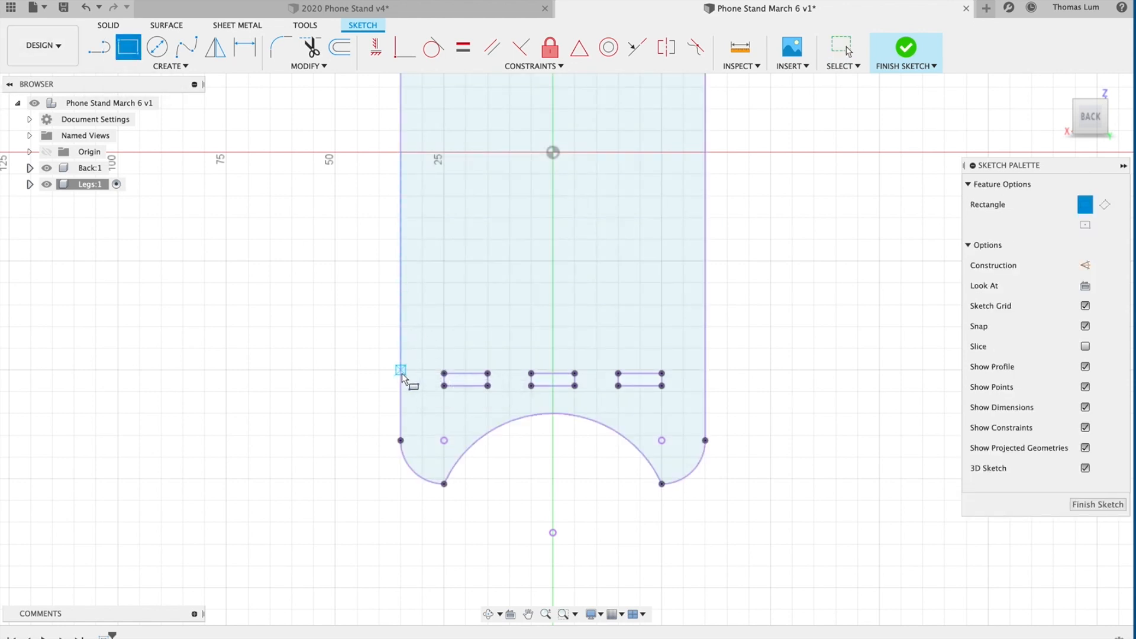
pyautogui.scroll(2, 401, 370)
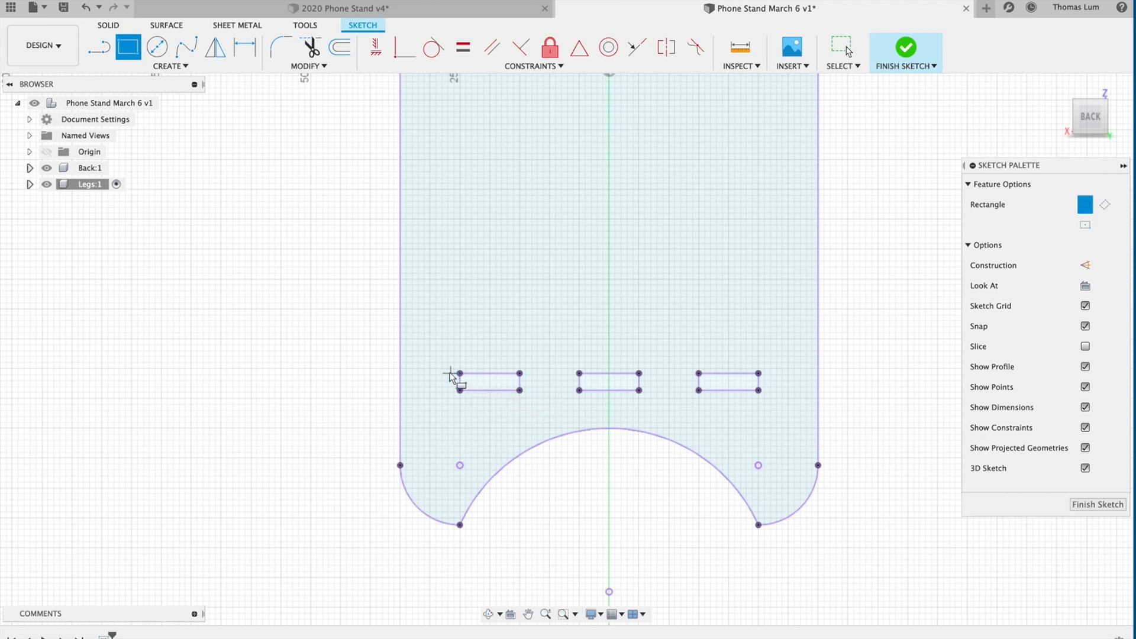
pyautogui.click(400, 374)
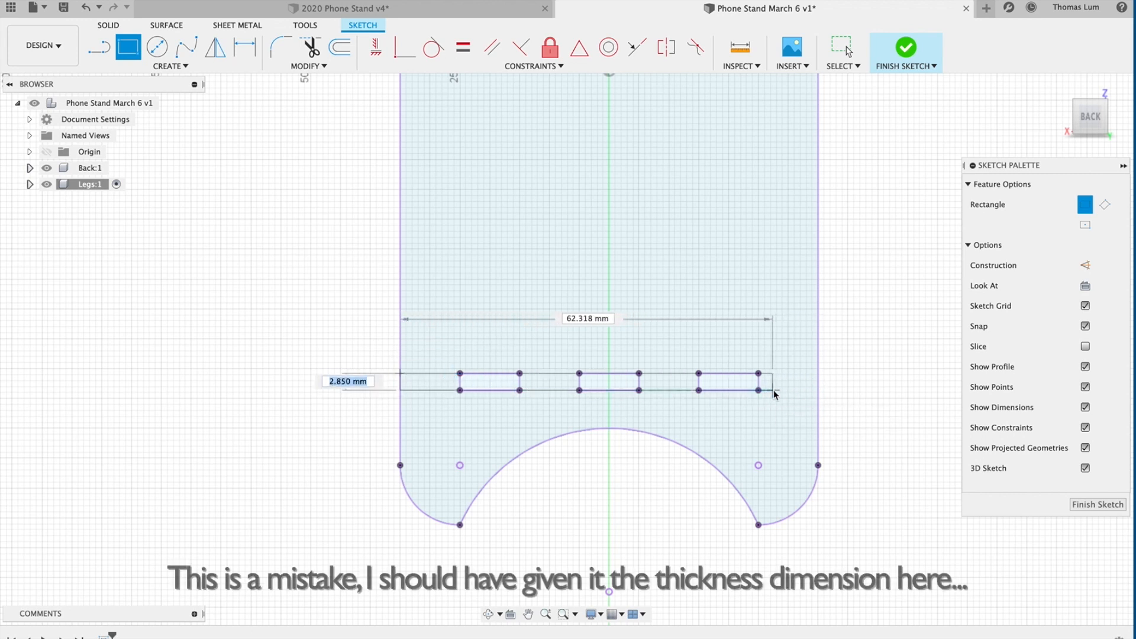
pyautogui.click(818, 390)
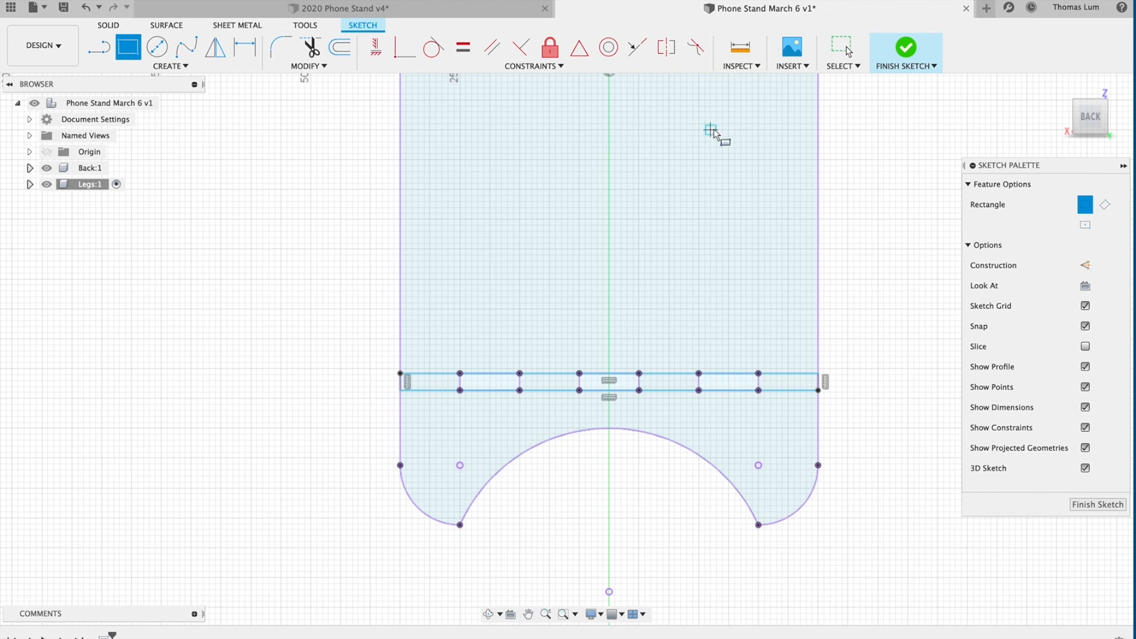
pyautogui.click(908, 50)
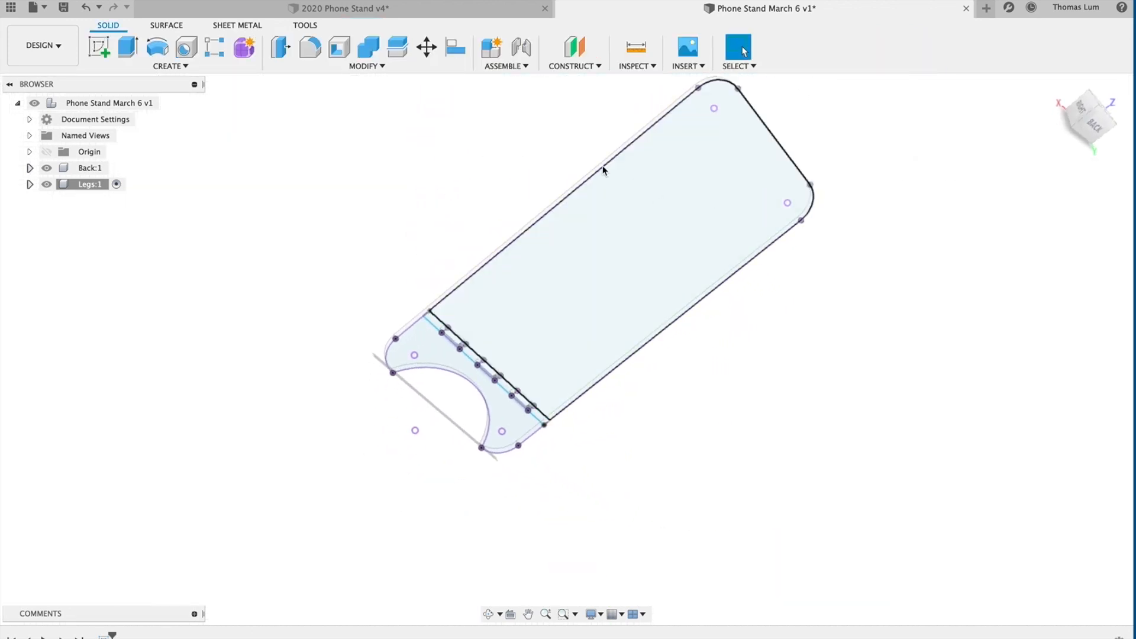
# Extrude all seven profiles of the strip across the slots 60 mm outward from the Back's rear face as a new body.
pyautogui.moveTo(592, 164)
pyautogui.keyDown('shift'); pyautogui.mouseDown(button='middle')
pyautogui.moveTo(652, 185)
pyautogui.moveTo(695, 282)
pyautogui.moveTo(690, 299)
pyautogui.mouseUp(button='middle'); pyautogui.keyUp('shift')
pyautogui.scroll(5, 691, 329)
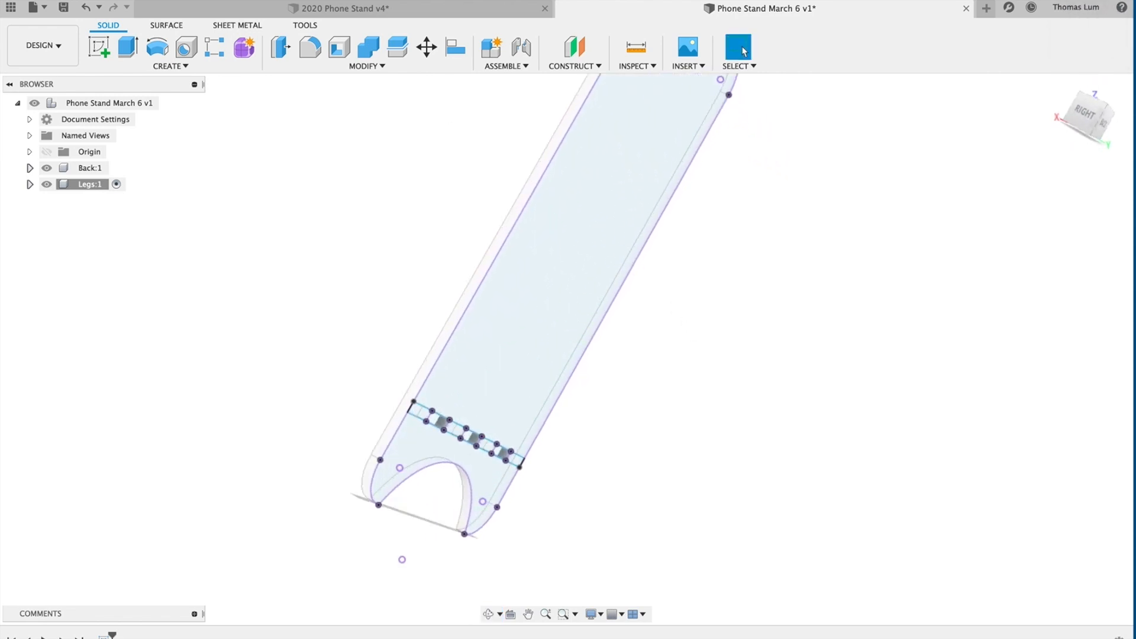
pyautogui.click(128, 47)
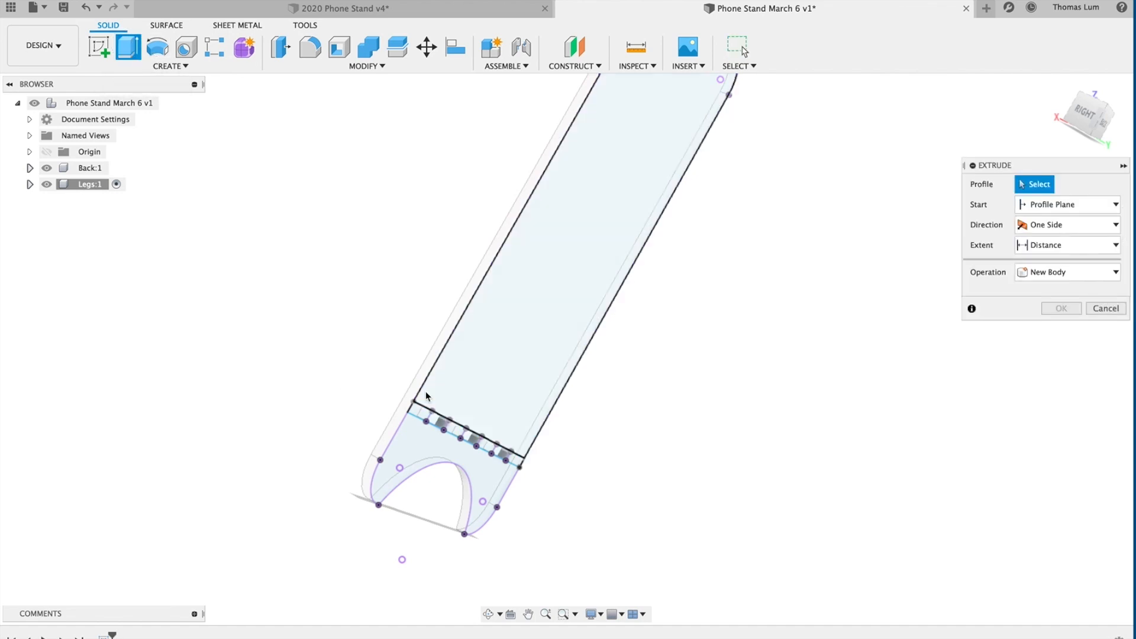
pyautogui.click(426, 418)
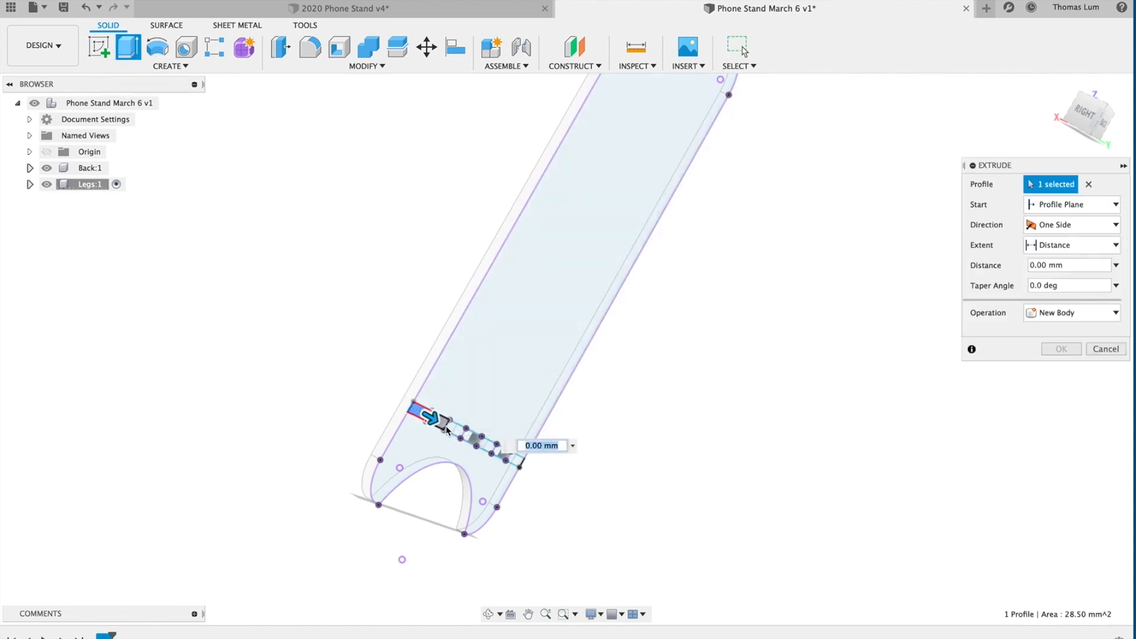
pyautogui.click(450, 425)
pyautogui.scroll(3, 455, 429)
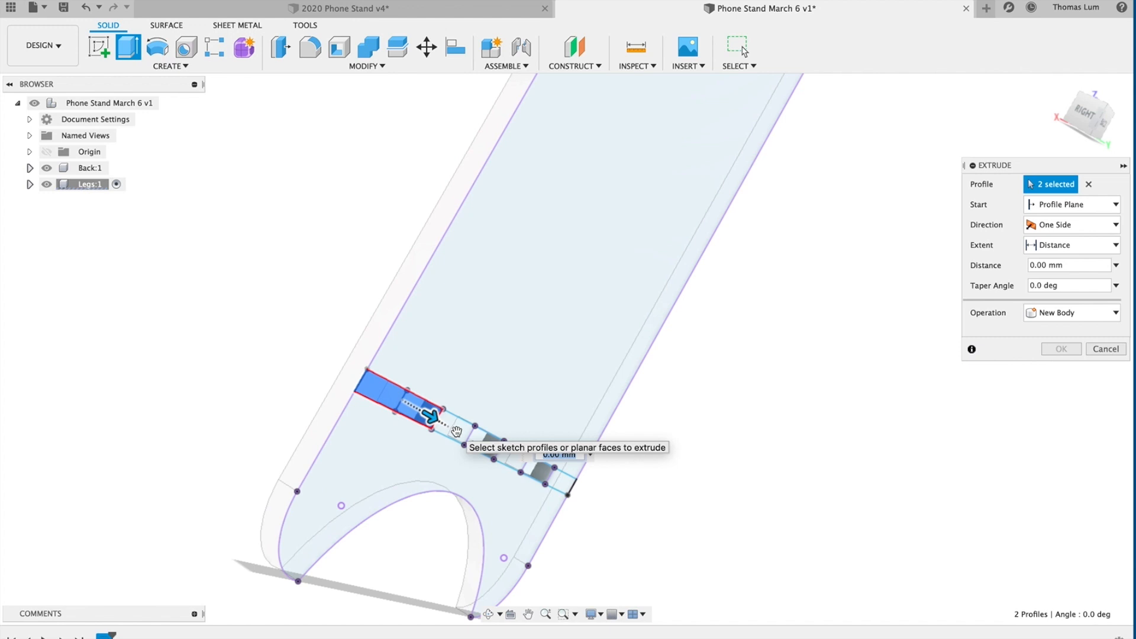
pyautogui.click(460, 432)
pyautogui.click(489, 448)
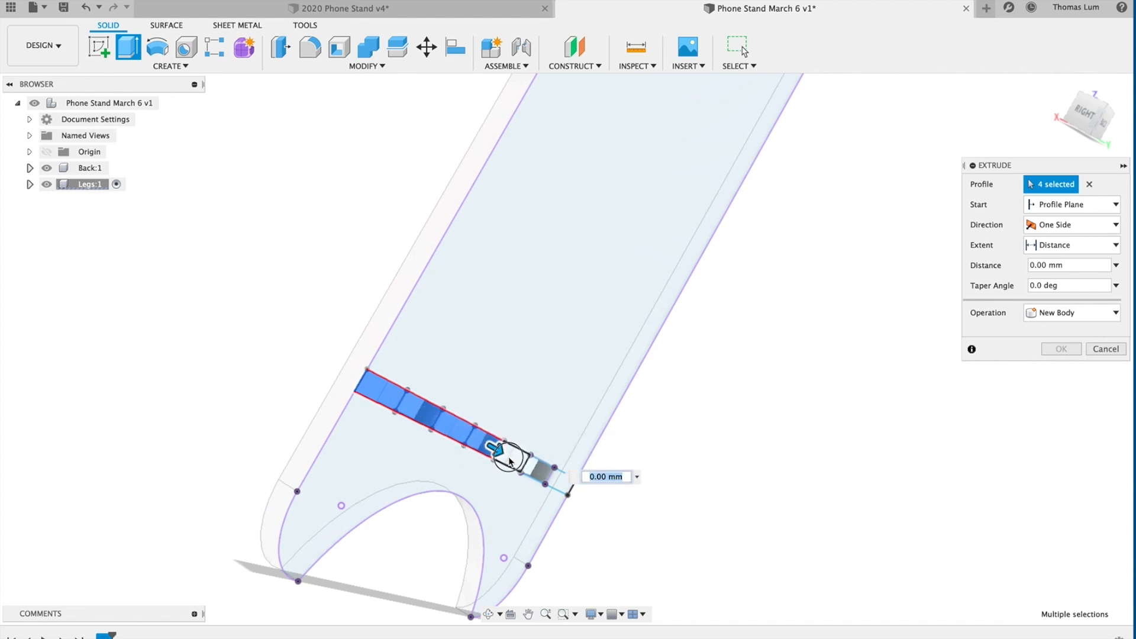
pyautogui.click(509, 459)
pyautogui.click(541, 472)
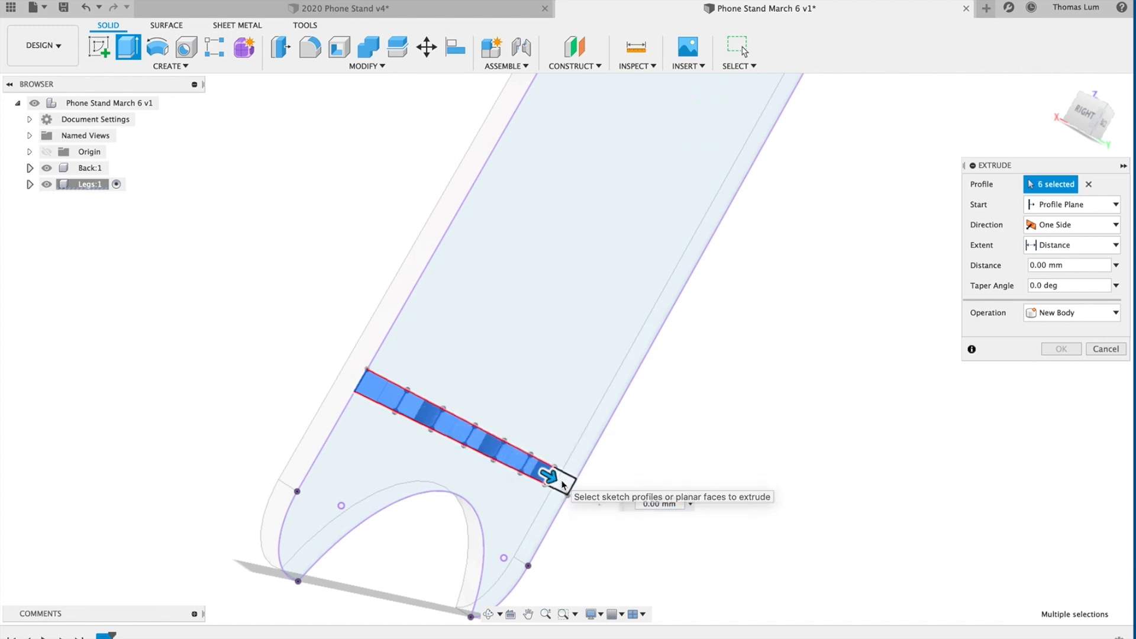
pyautogui.click(559, 481)
pyautogui.moveTo(558, 481); pyautogui.dragTo(669, 537)
pyautogui.write('60')
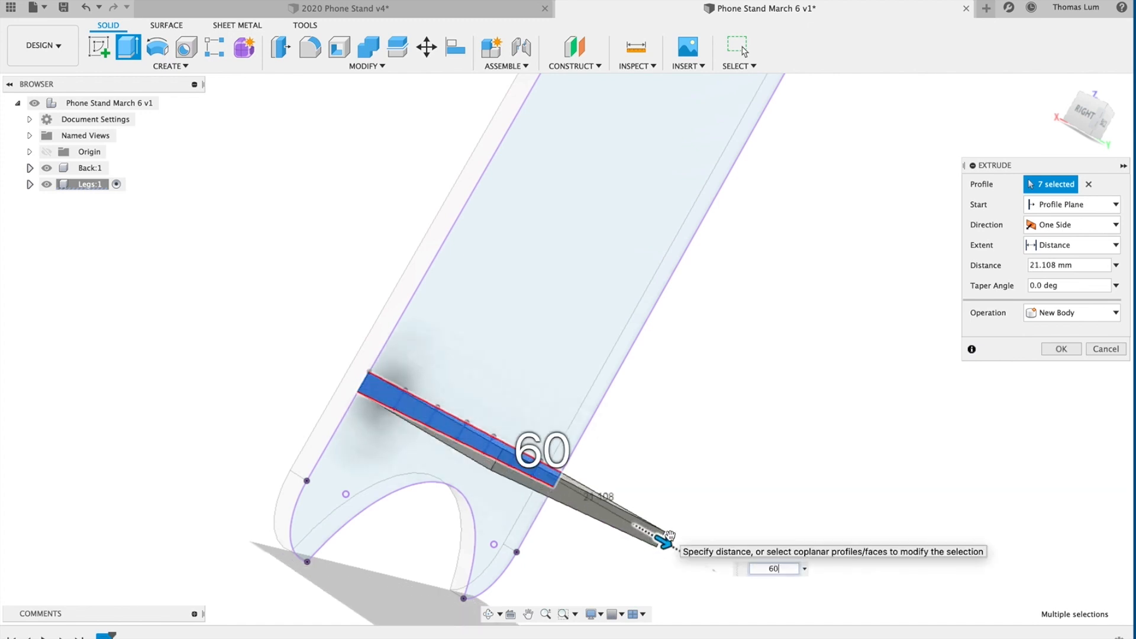
pyautogui.scroll(-3, 669, 533)
pyautogui.keyDown('shift'); pyautogui.moveTo(667, 504); pyautogui.dragTo(698, 509, button='middle'); pyautogui.keyUp('shift')
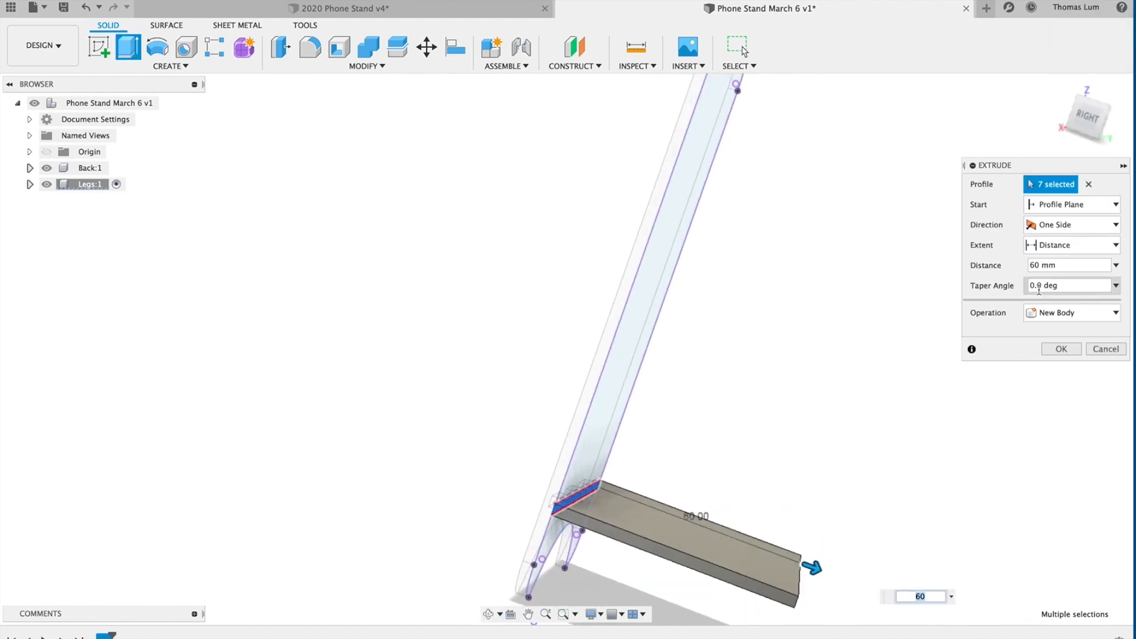
pyautogui.click(1061, 349)
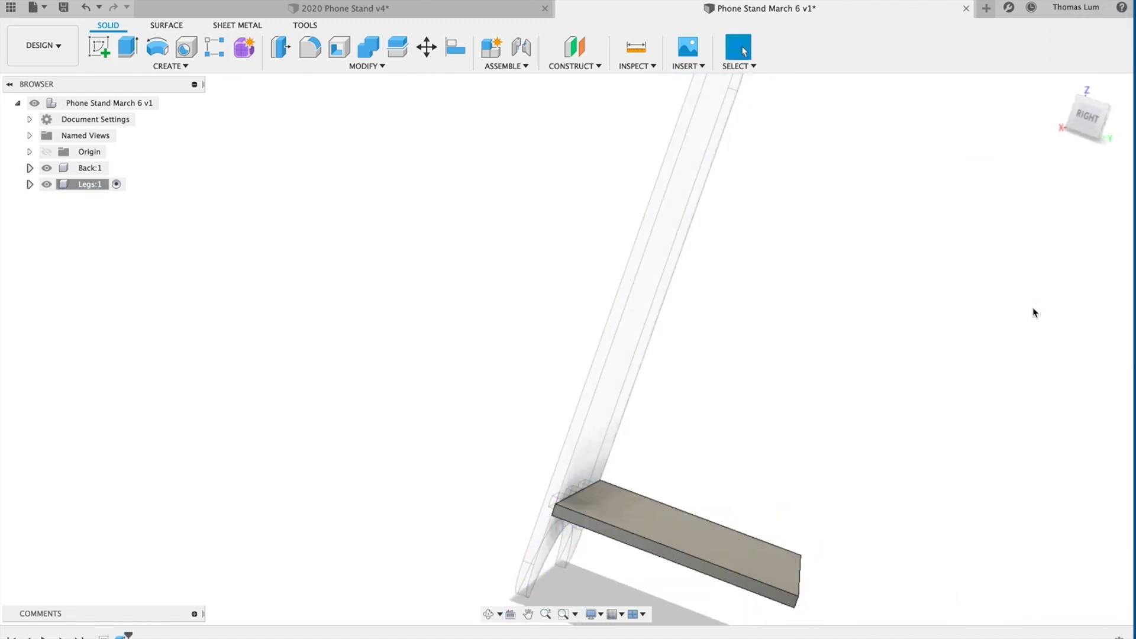
# Show Sketch1 of the Legs component so its slot profiles can be reused.
pyautogui.keyDown('shift'); pyautogui.moveTo(823, 425); pyautogui.dragTo(728, 426, button='middle'); pyautogui.keyUp('shift')
pyautogui.press('Escape')
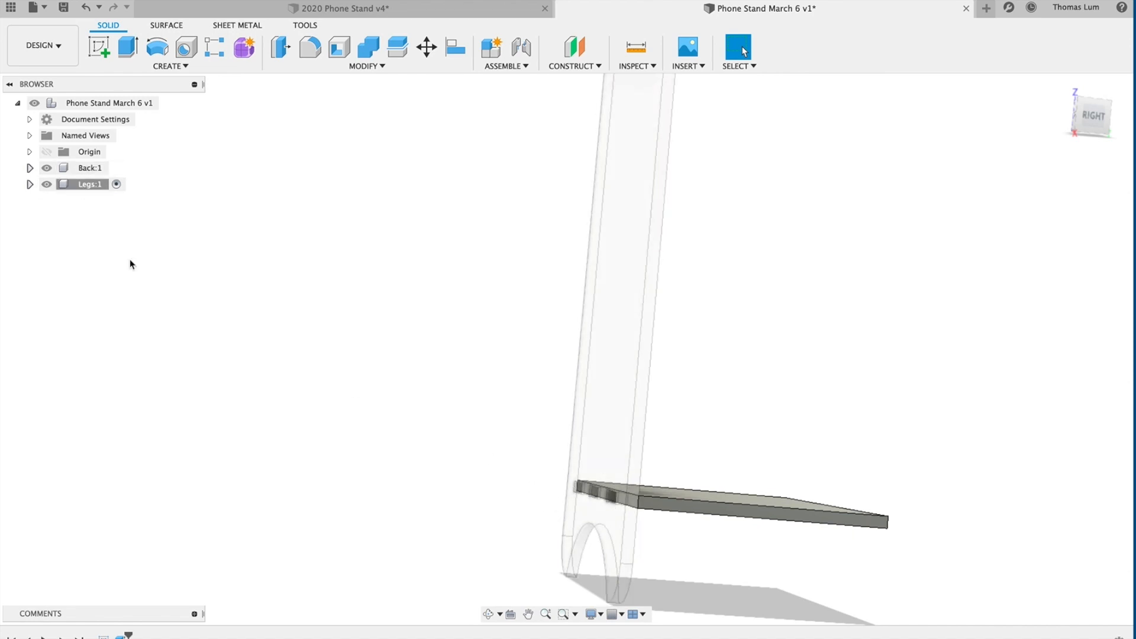
pyautogui.keyDown('shift'); pyautogui.moveTo(348, 365); pyautogui.dragTo(359, 362, button='middle'); pyautogui.keyUp('shift')
pyautogui.keyDown('shift'); pyautogui.moveTo(408, 424); pyautogui.dragTo(461, 404, button='middle'); pyautogui.keyUp('shift')
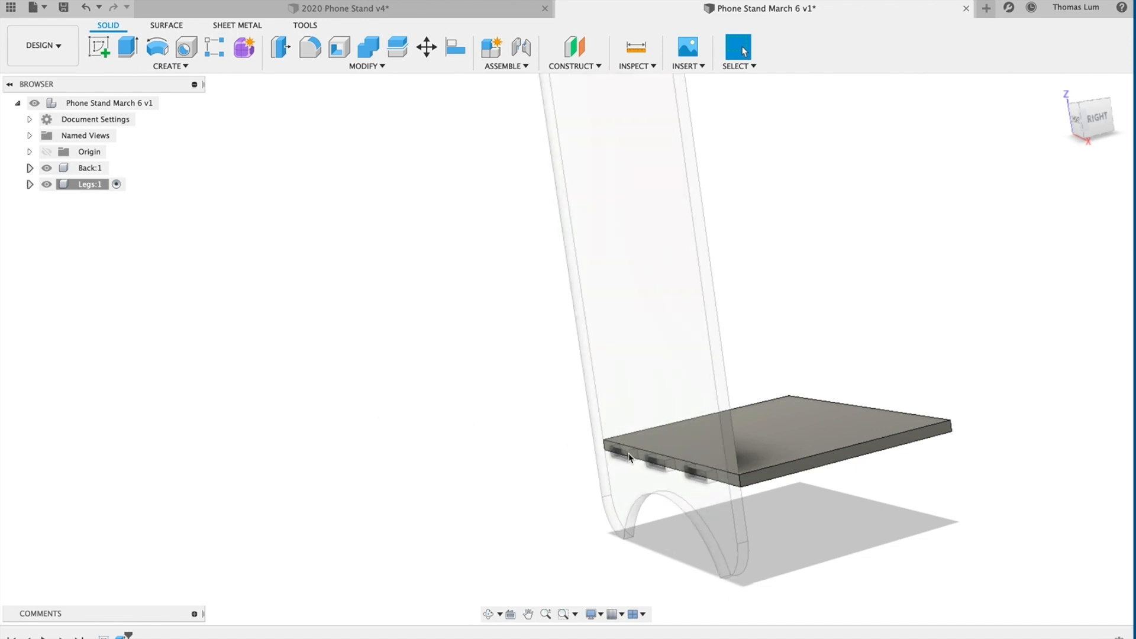
pyautogui.click(30, 184)
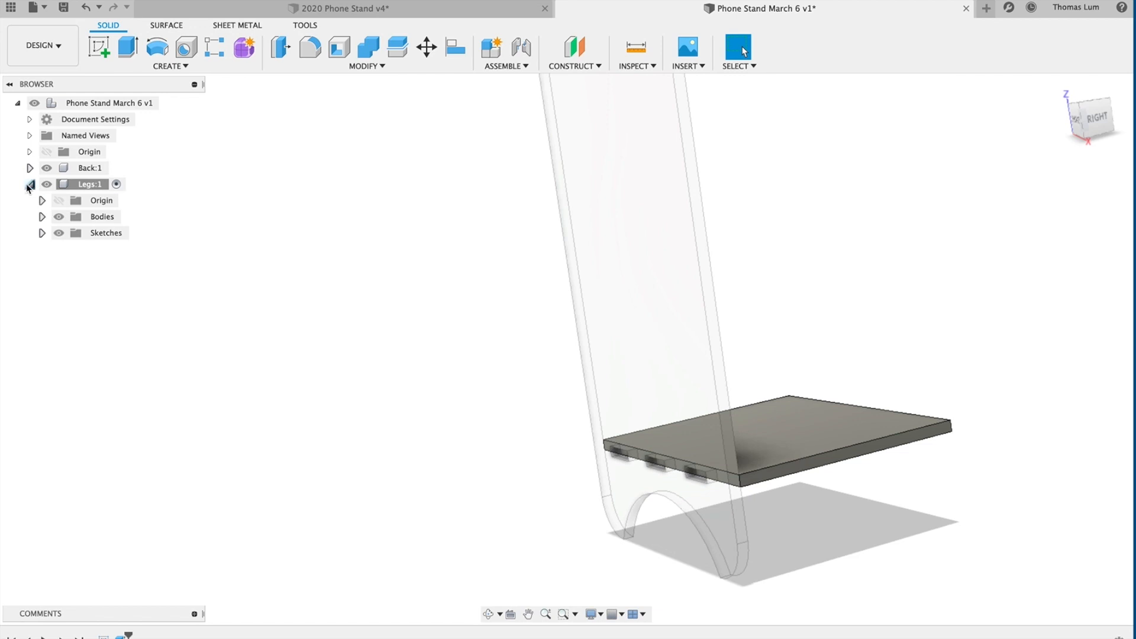
pyautogui.click(41, 234)
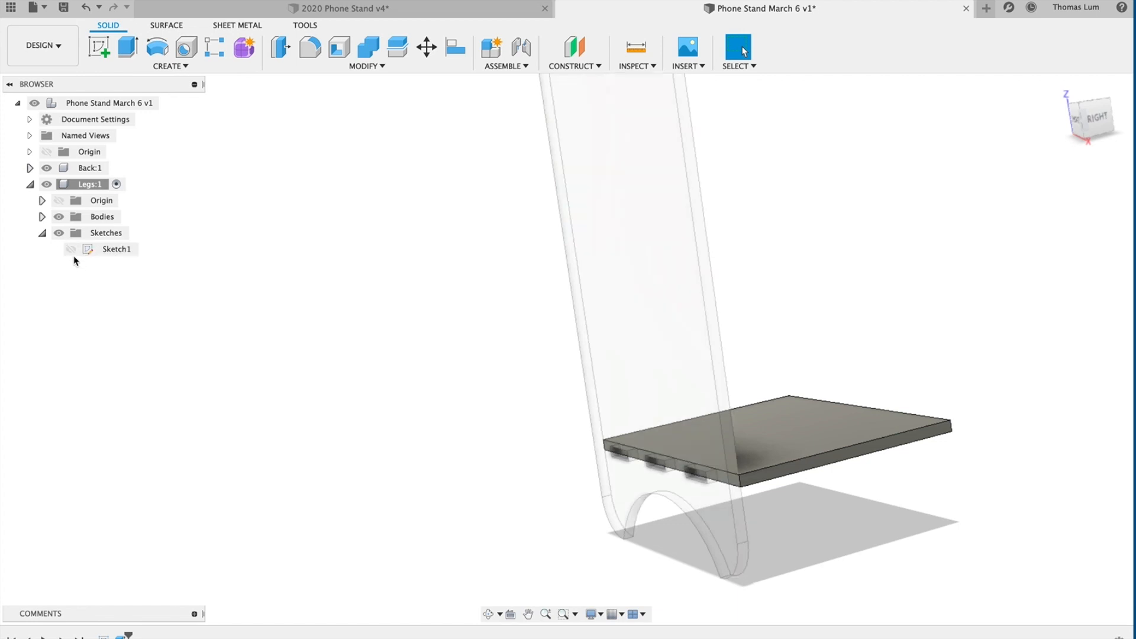
pyautogui.click(70, 253)
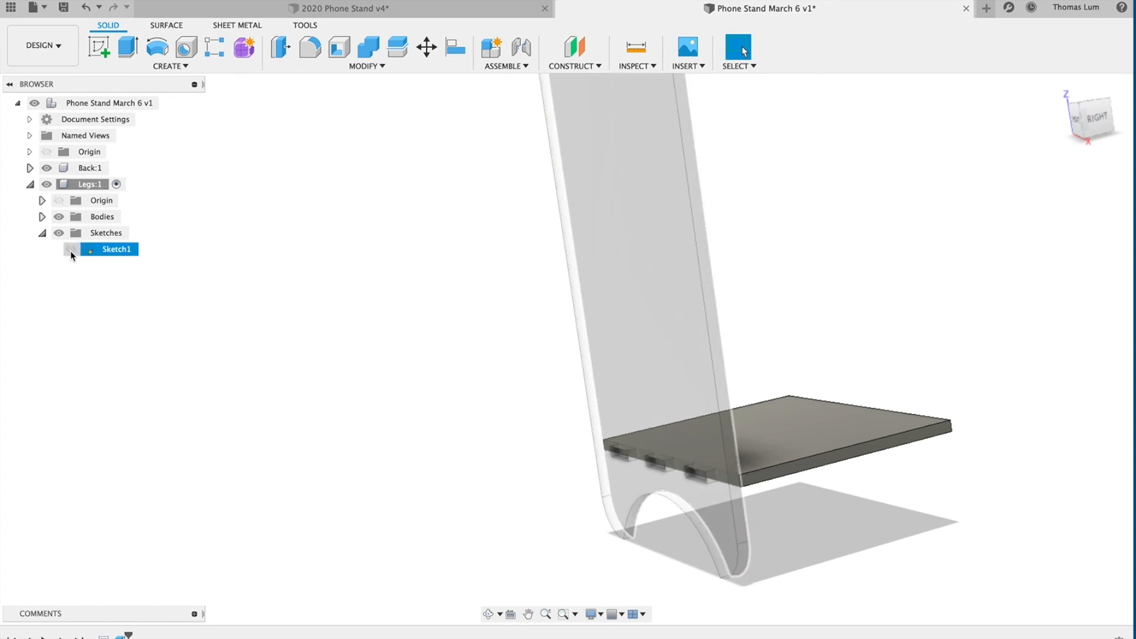
pyautogui.click(70, 251)
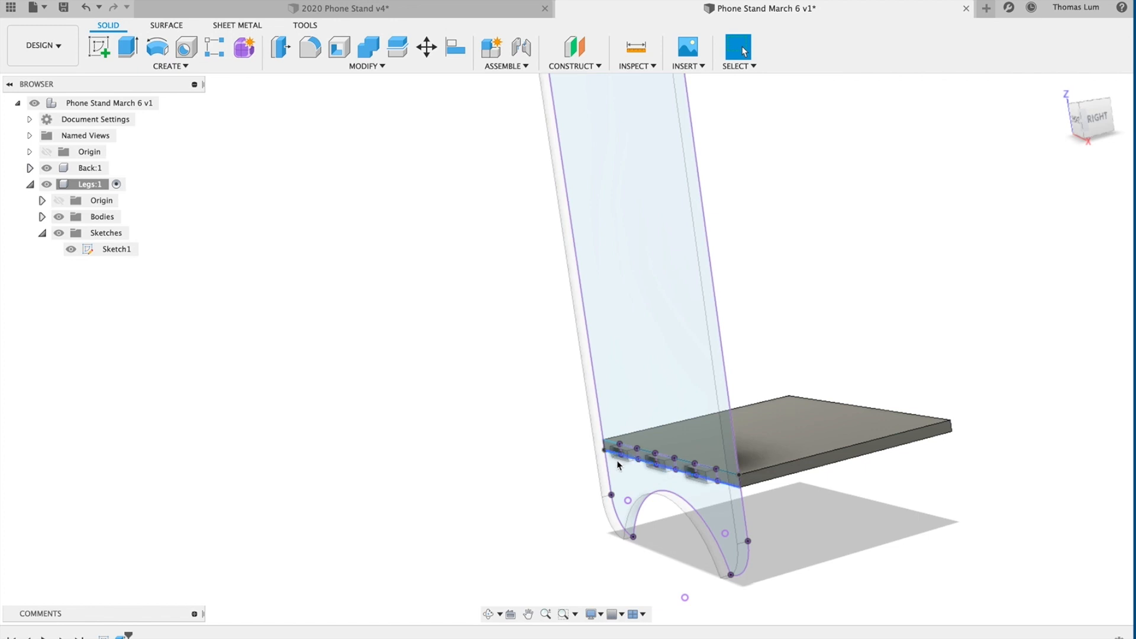
# Extrude the middle slot profile by -thickness through the Back, joined to the Legs plate.
pyautogui.keyDown('shift'); pyautogui.moveTo(477, 467); pyautogui.dragTo(452, 462, button='middle'); pyautogui.keyUp('shift')
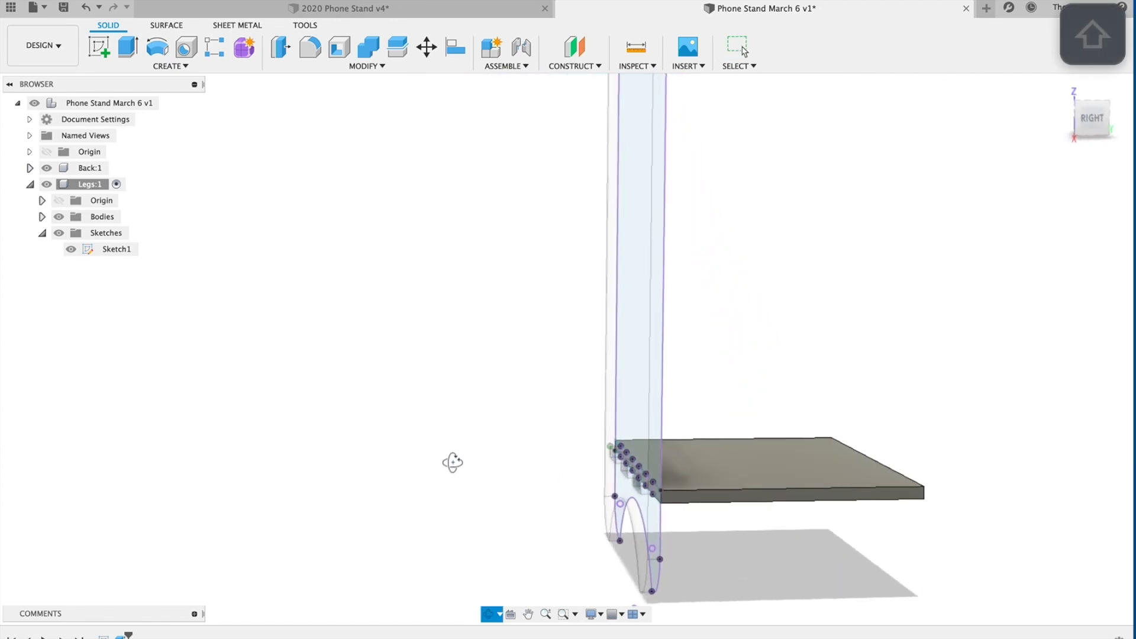
pyautogui.click(1085, 120)
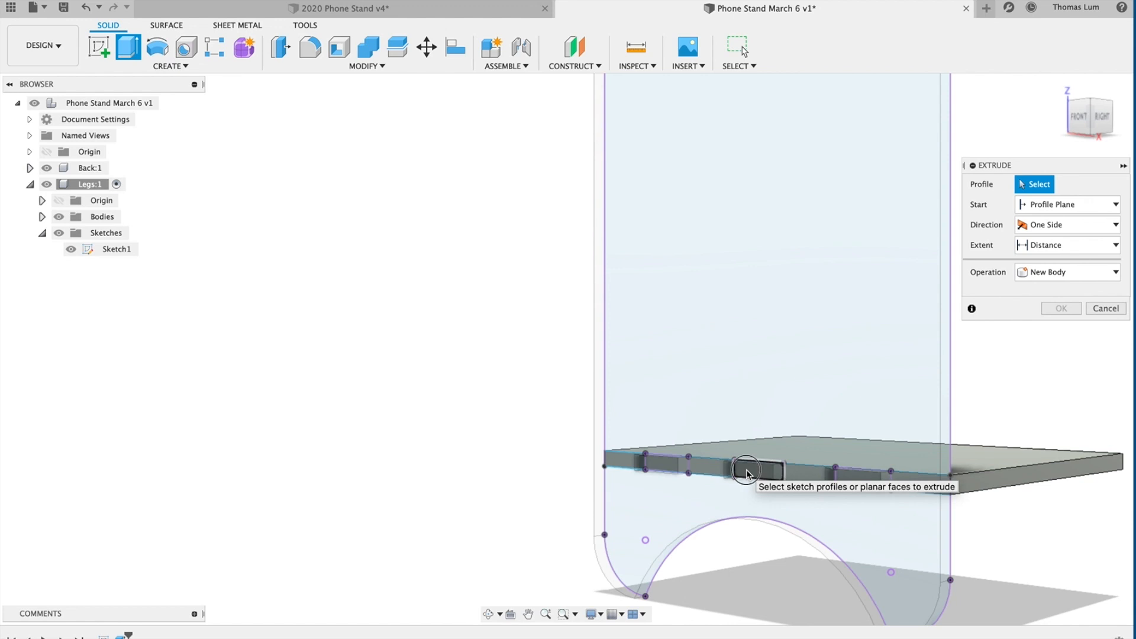
pyautogui.click(747, 470)
pyautogui.moveTo(767, 471); pyautogui.dragTo(744, 472)
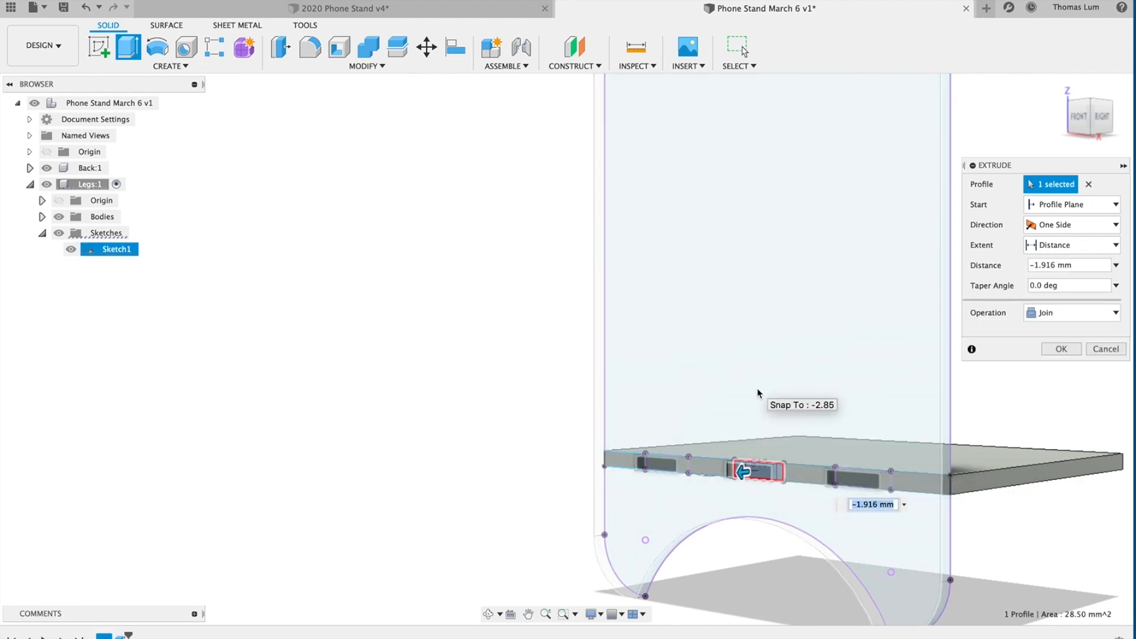
pyautogui.write('-thickness')
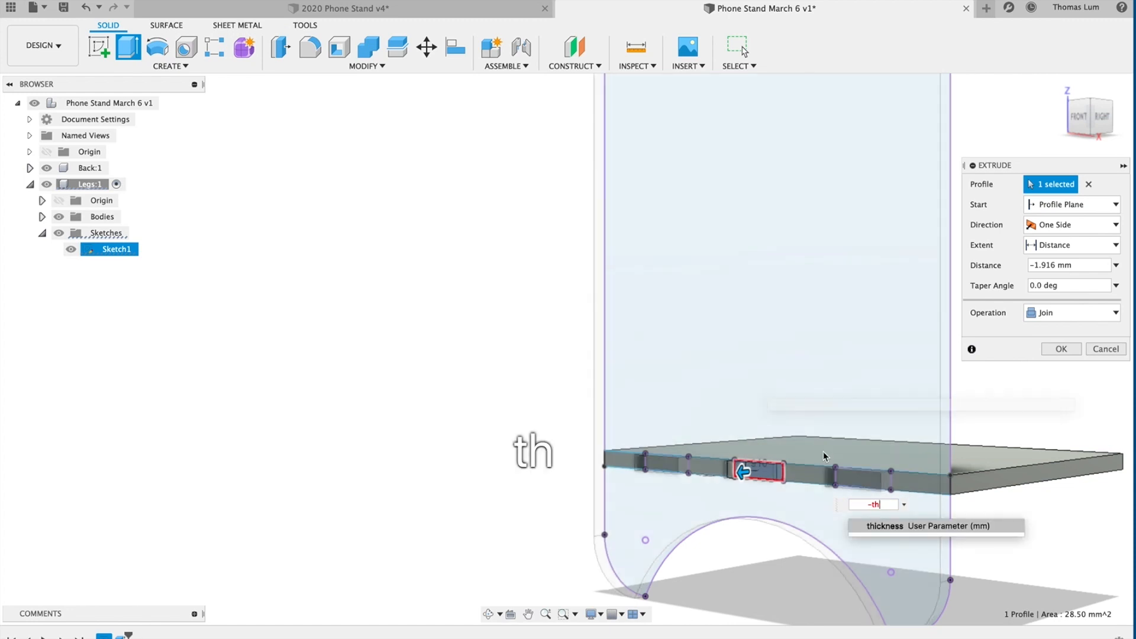
pyautogui.click(887, 527)
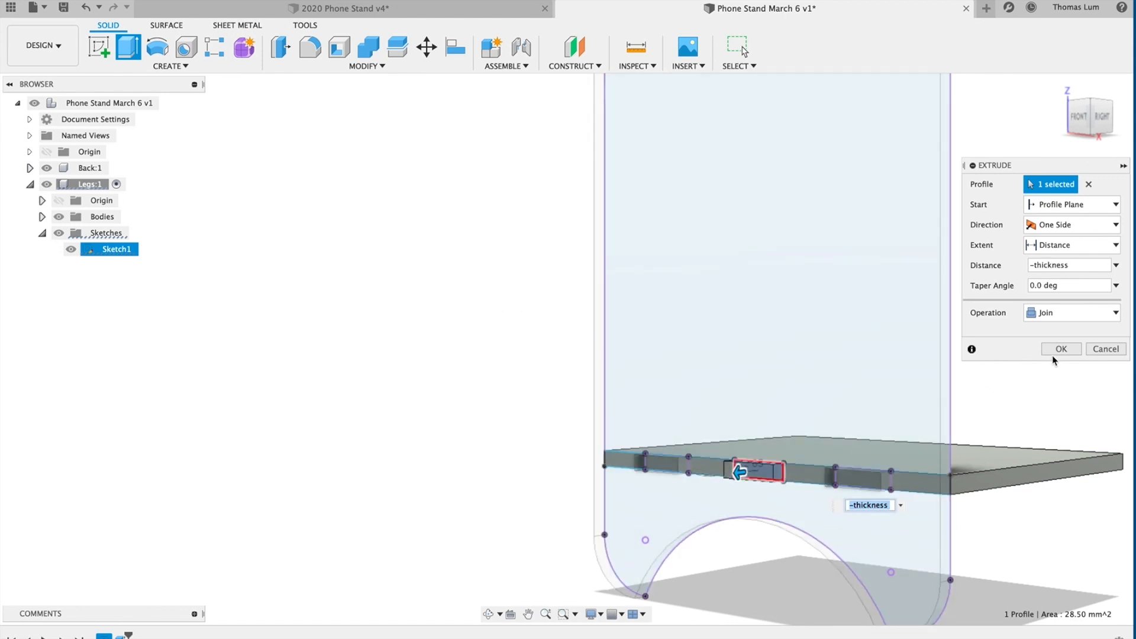
pyautogui.click(1055, 352)
# Extrude the two outer slot profiles -20 mm through the Back, joined to the Legs plate.
pyautogui.moveTo(385, 361)
pyautogui.keyDown('shift'); pyautogui.mouseDown(button='middle')
pyautogui.moveTo(370, 375)
pyautogui.moveTo(461, 332)
pyautogui.mouseUp(button='middle'); pyautogui.keyUp('shift')
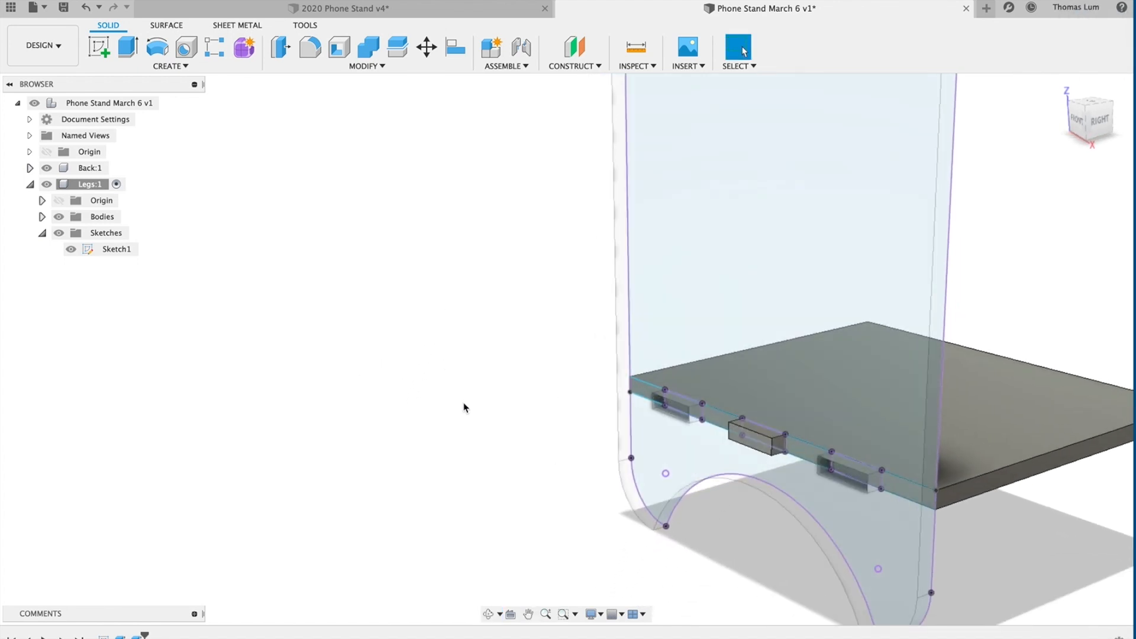
pyautogui.keyDown('shift'); pyautogui.moveTo(464, 407); pyautogui.dragTo(469, 396, button='middle'); pyautogui.keyUp('shift')
pyautogui.click(127, 47)
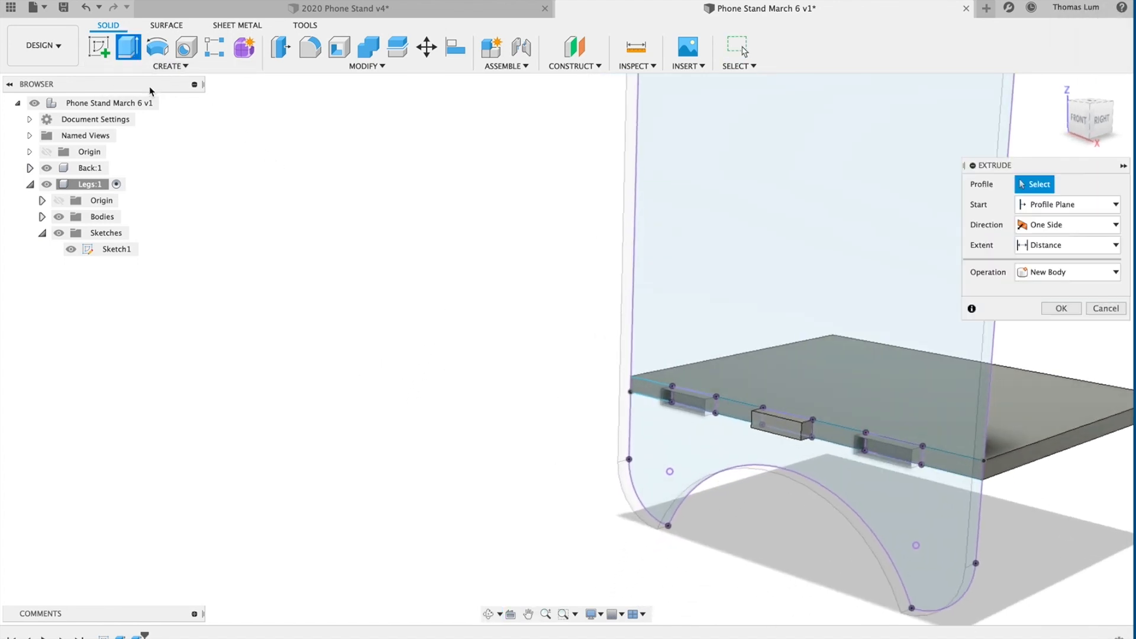
pyautogui.click(682, 405)
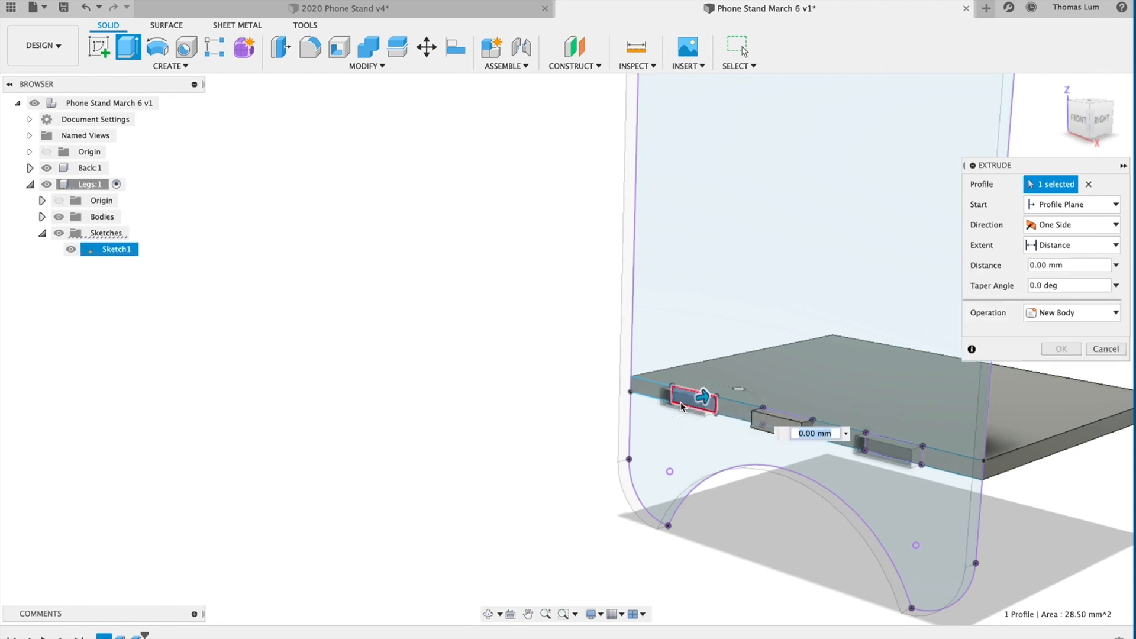
pyautogui.click(900, 450)
pyautogui.moveTo(900, 444); pyautogui.dragTo(836, 475)
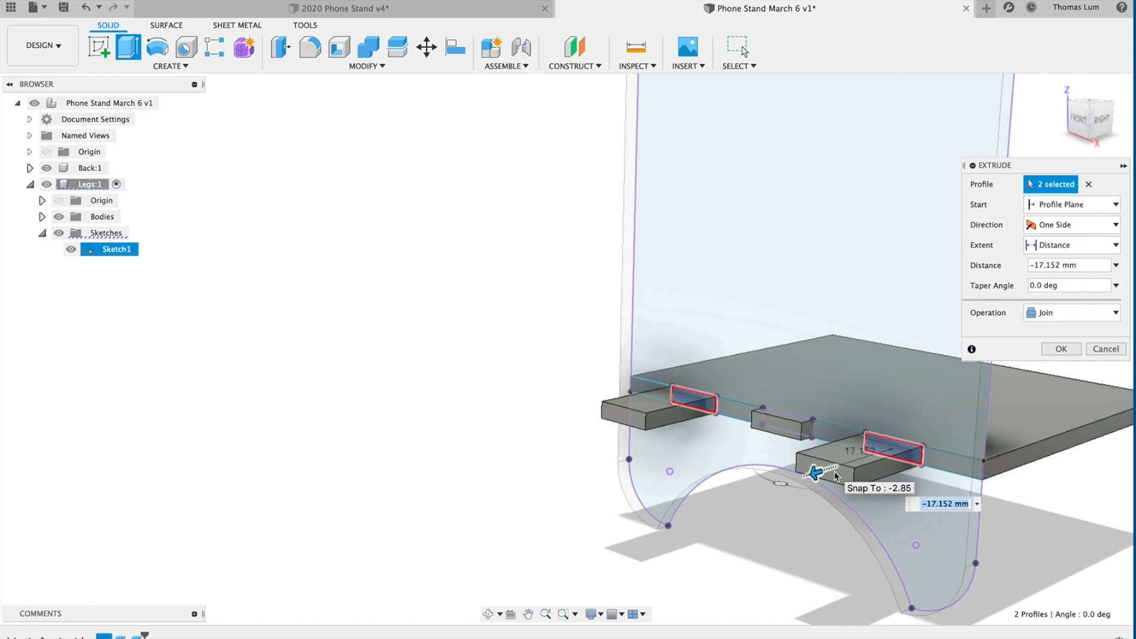
pyautogui.write('-20')
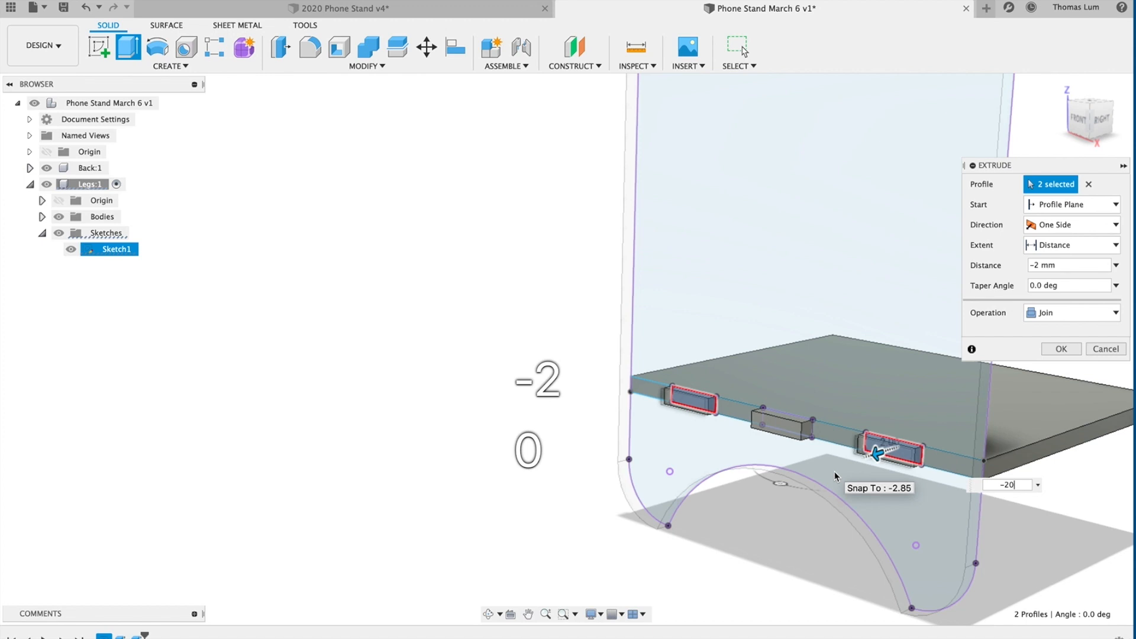
pyautogui.press('Return')
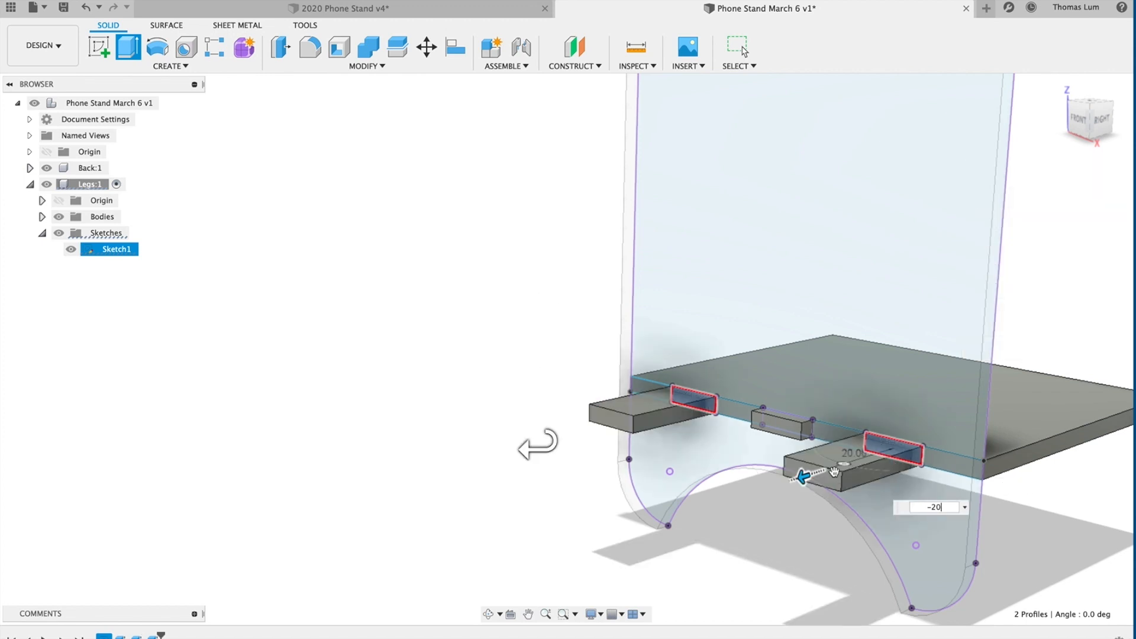
# Fillet the four vertical edges at the free ends of the two long tabs with a 2 mm radius.
pyautogui.keyDown('shift'); pyautogui.moveTo(479, 443); pyautogui.dragTo(502, 433, button='middle'); pyautogui.keyUp('shift')
pyautogui.scroll(-2, 502, 329)
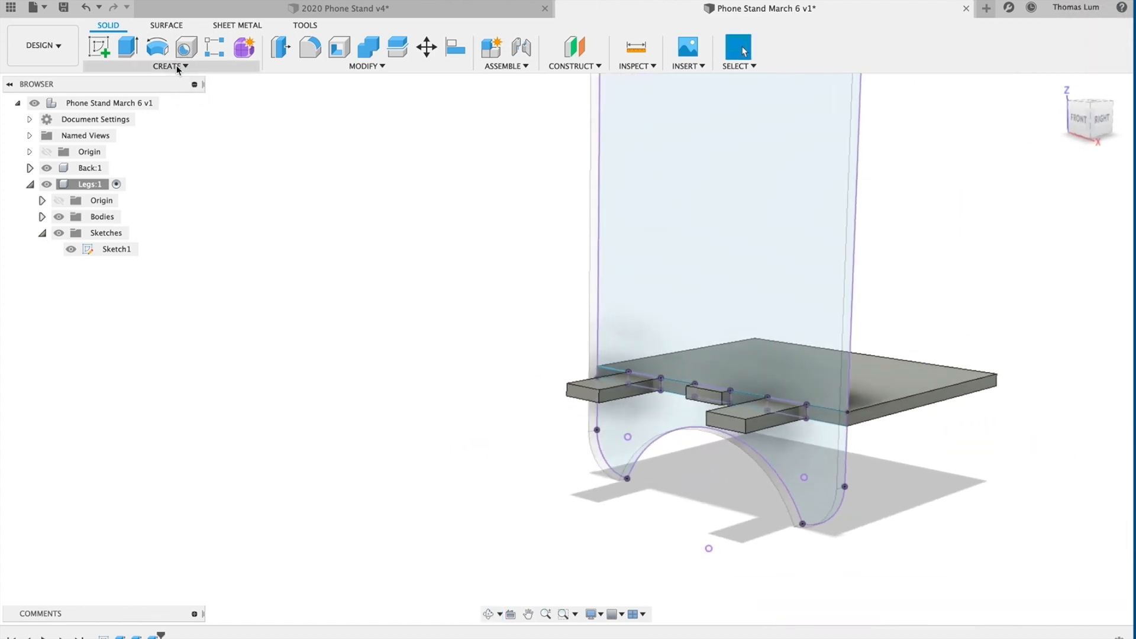
pyautogui.click(309, 47)
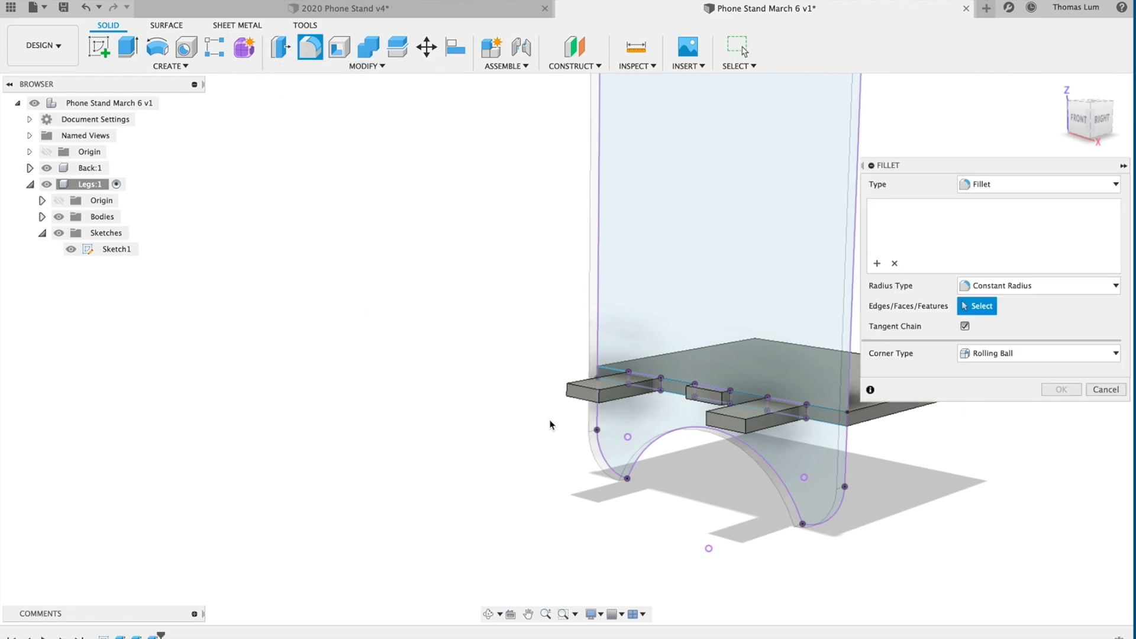
pyautogui.click(599, 397)
pyautogui.click(567, 393)
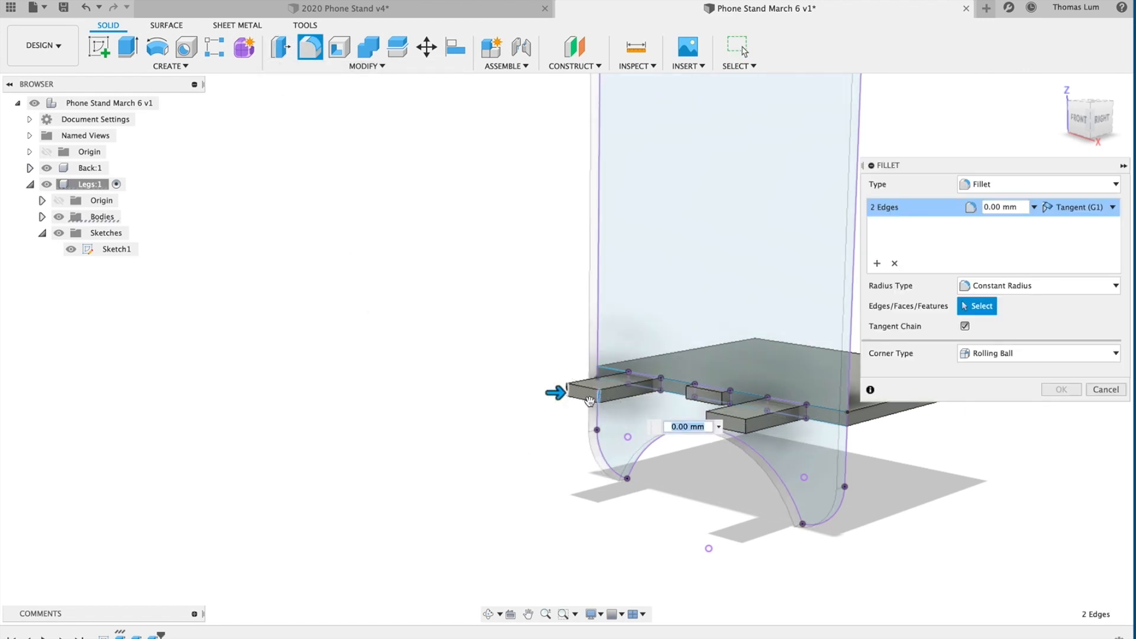
pyautogui.click(733, 430)
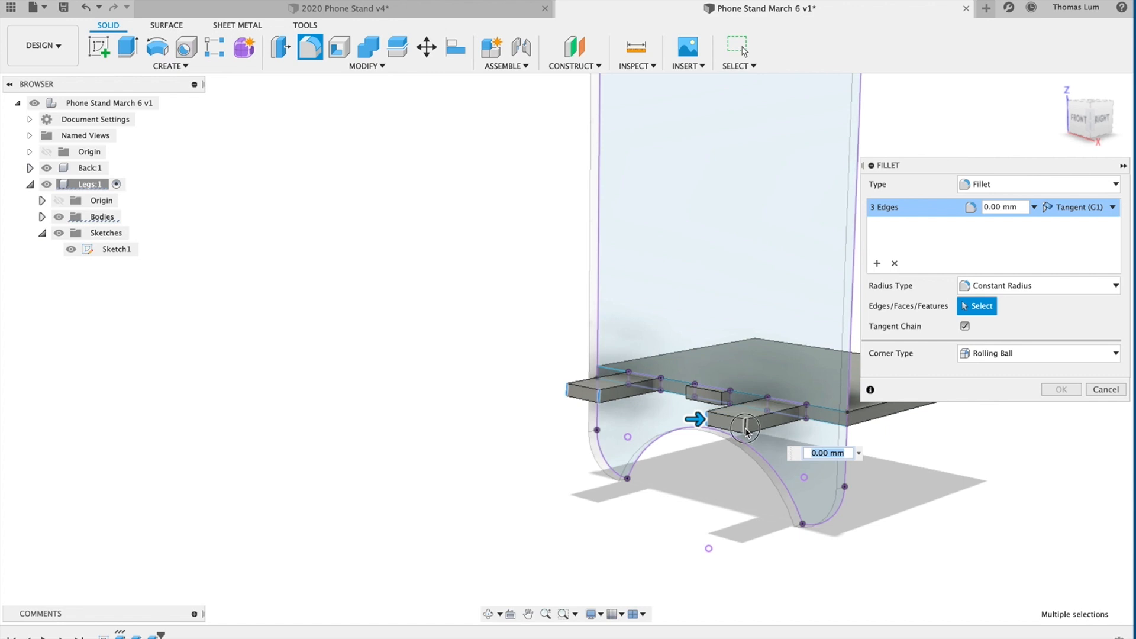
pyautogui.scroll(5, 745, 433)
pyautogui.click(739, 440)
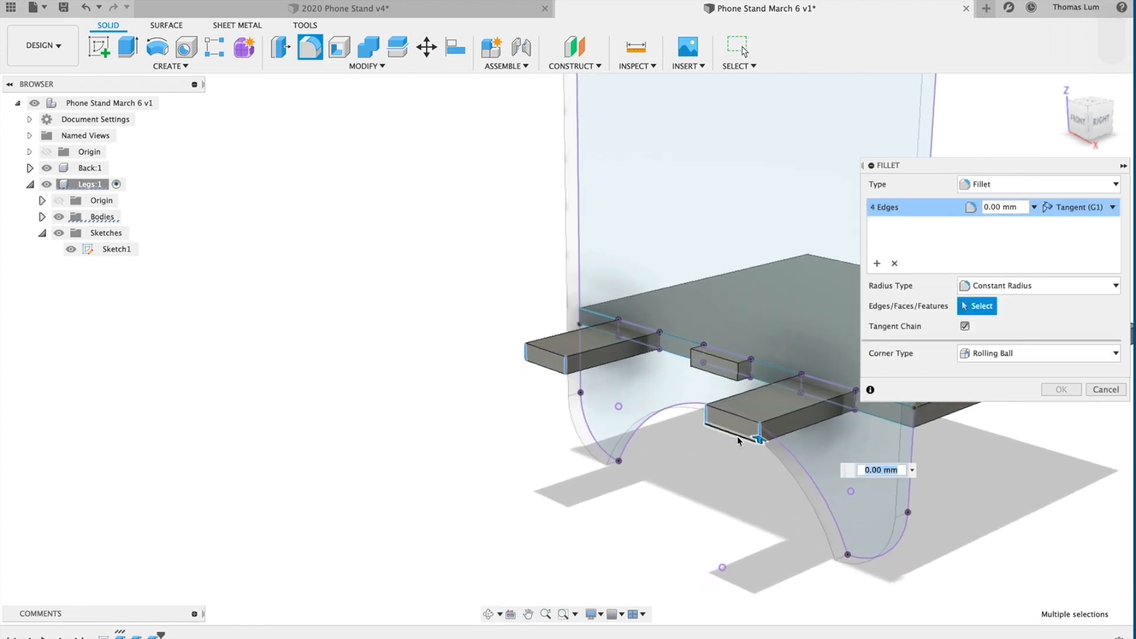
pyautogui.write('2')
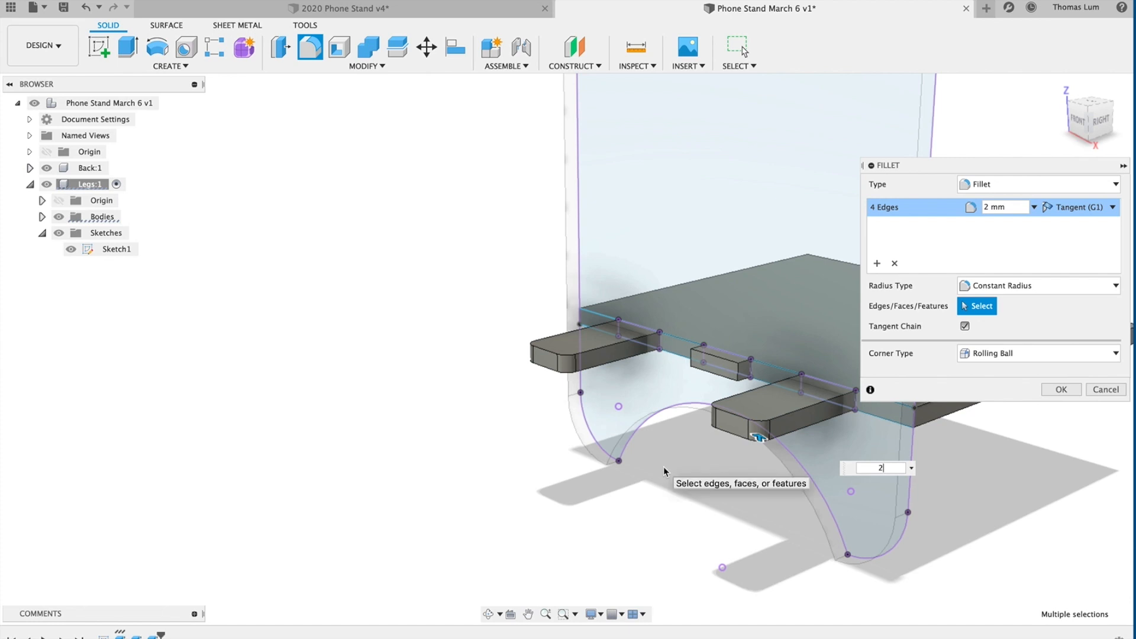
pyautogui.click(1061, 390)
# Fillet the two vertical corner edges at the plate's far end, away from the Back, with a 10 mm radius.
pyautogui.keyDown('shift'); pyautogui.moveTo(992, 503); pyautogui.dragTo(784, 515, button='middle'); pyautogui.keyUp('shift')
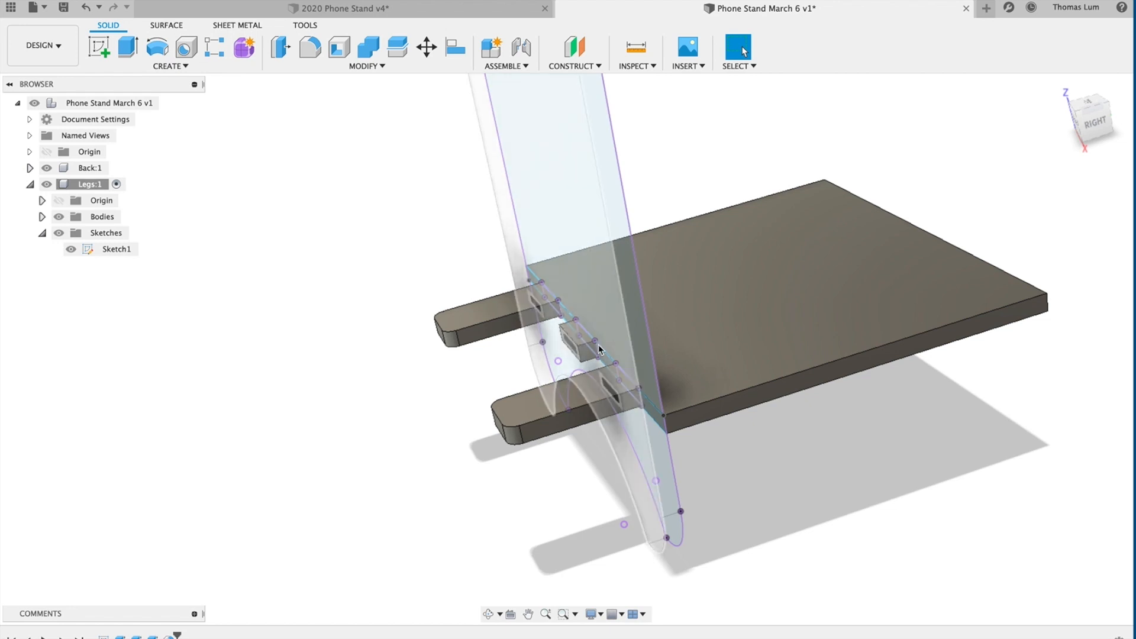
pyautogui.keyDown('shift'); pyautogui.moveTo(857, 407); pyautogui.dragTo(1051, 137, button='middle'); pyautogui.keyUp('shift')
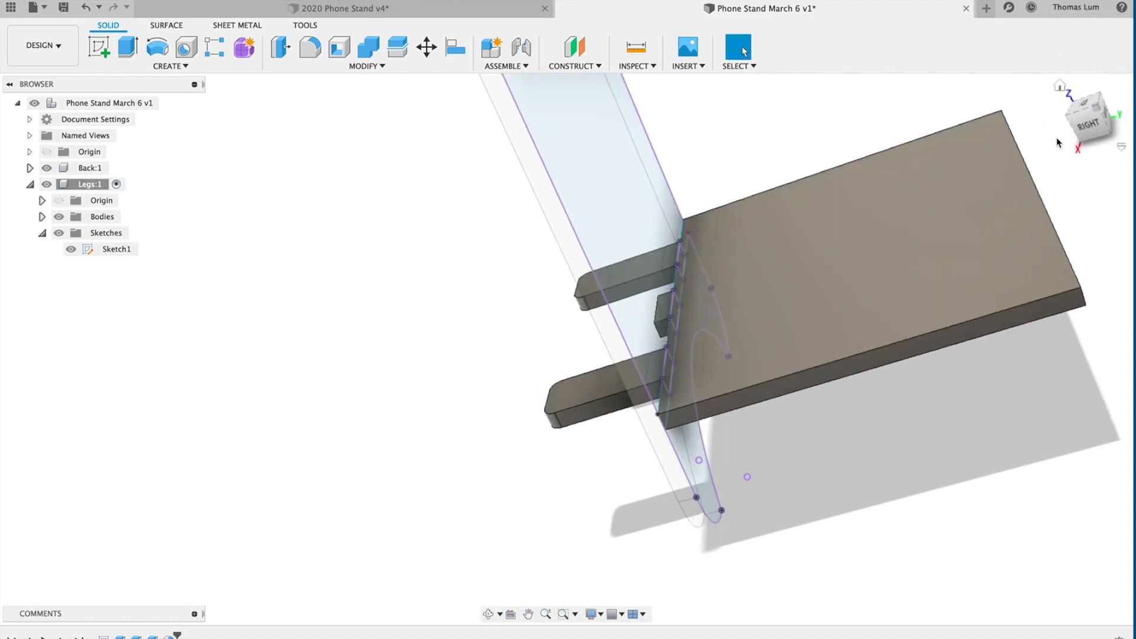
pyautogui.click(1089, 123)
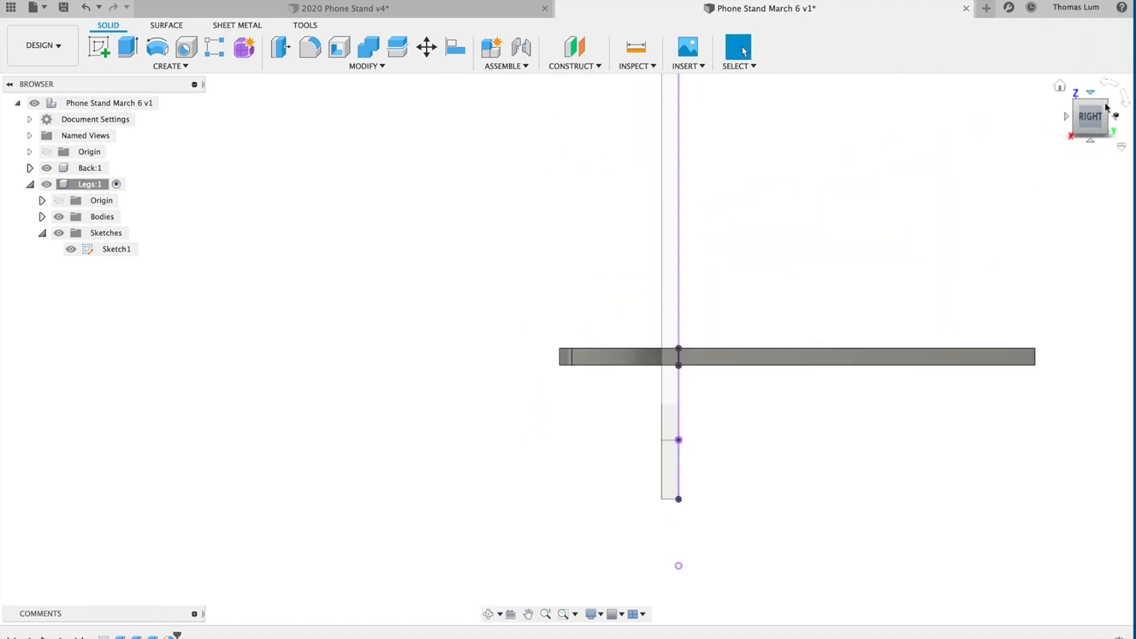
pyautogui.click(1105, 104)
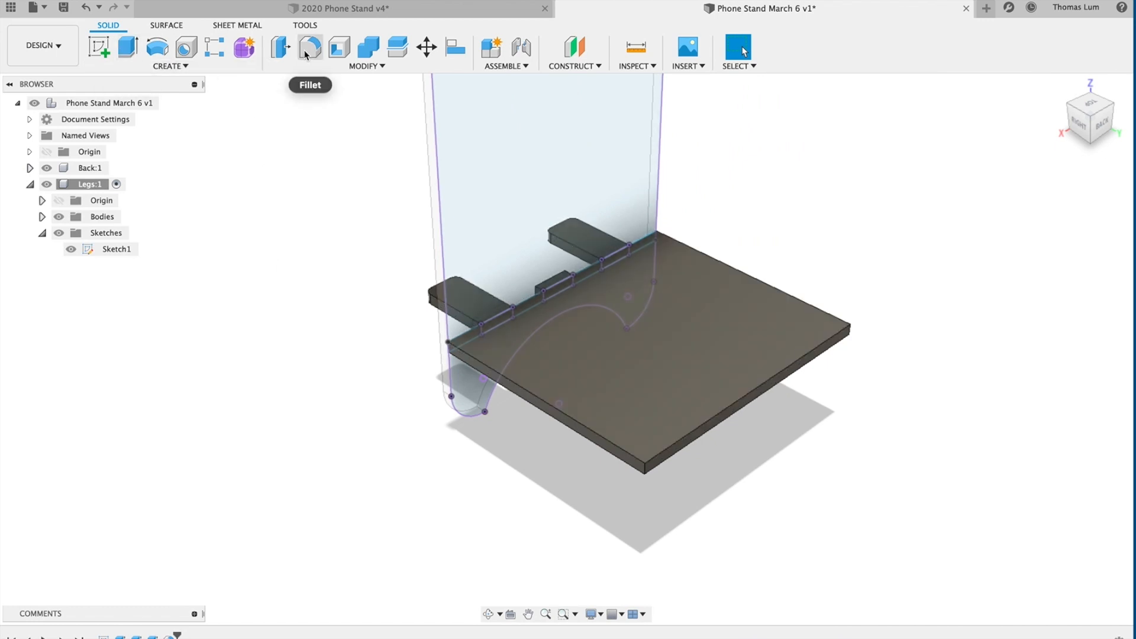
pyautogui.click(366, 65)
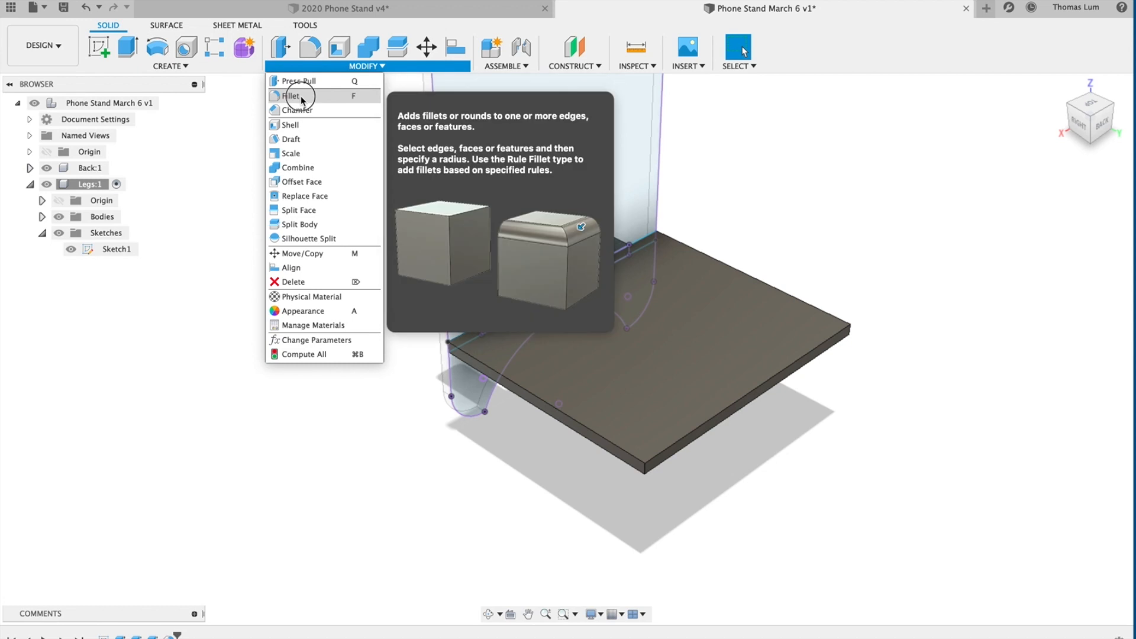
pyautogui.click(299, 96)
pyautogui.click(645, 469)
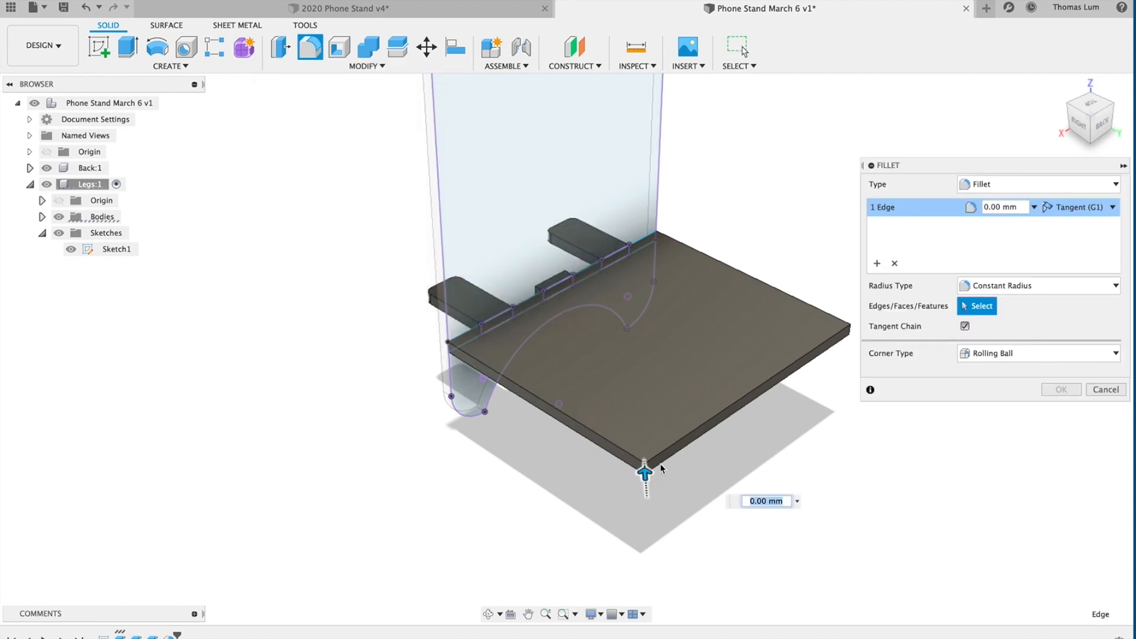
pyautogui.click(851, 330)
pyautogui.moveTo(851, 329); pyautogui.dragTo(831, 331)
pyautogui.write('10')
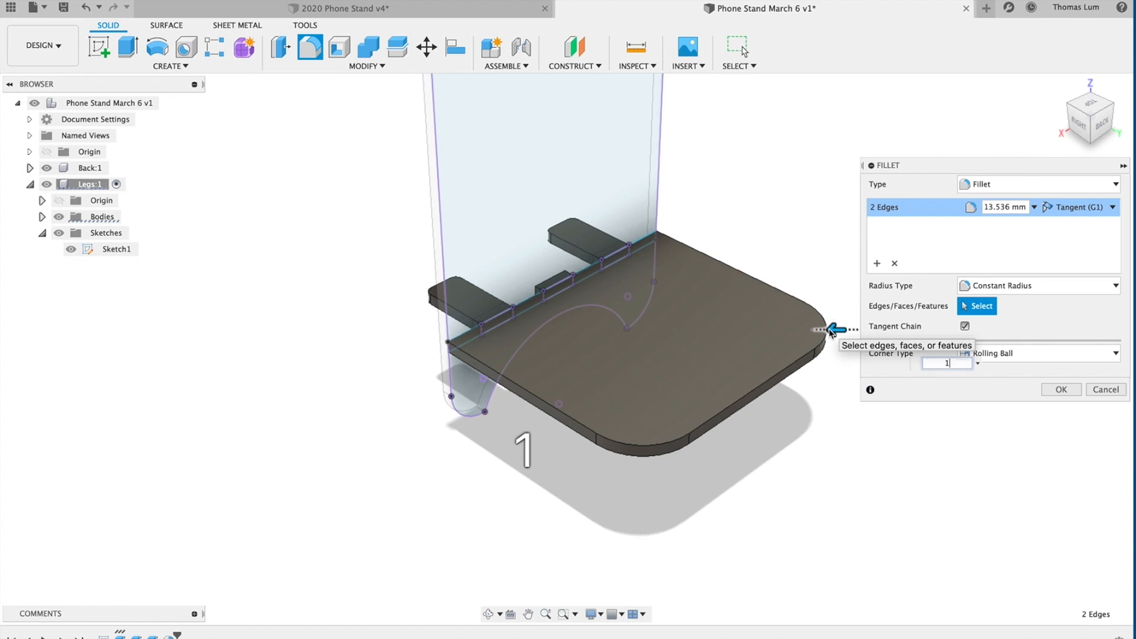
pyautogui.press('Return')
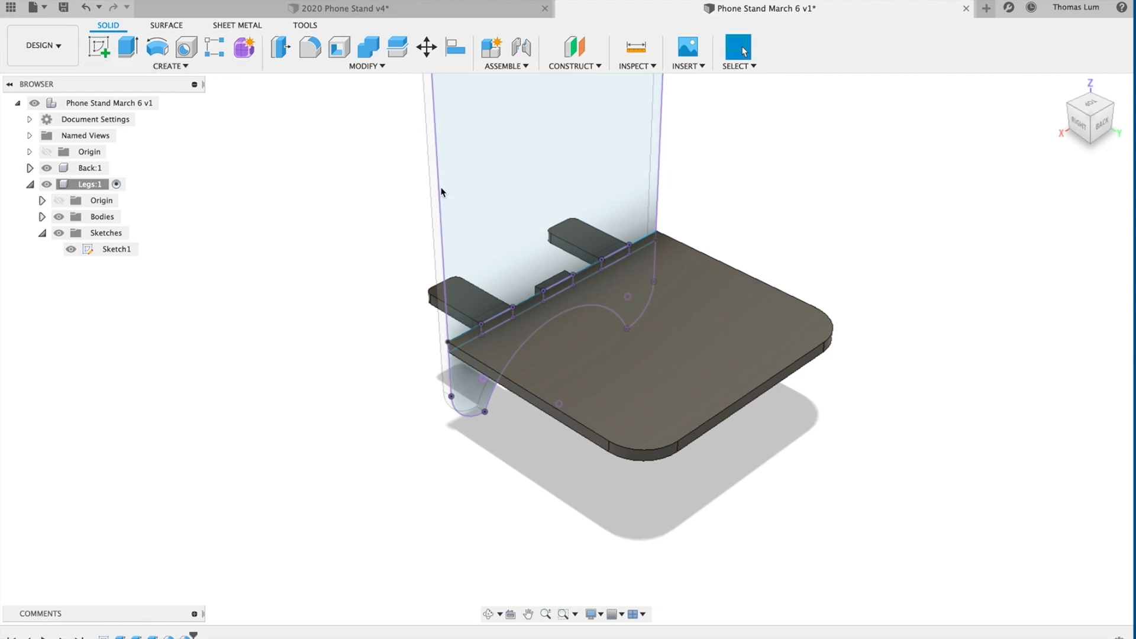
# Sketch a three-point arc on the Legs plate's upper face between the rounded corners' inner ends, bowing inward on the centreline.
pyautogui.click(100, 46)
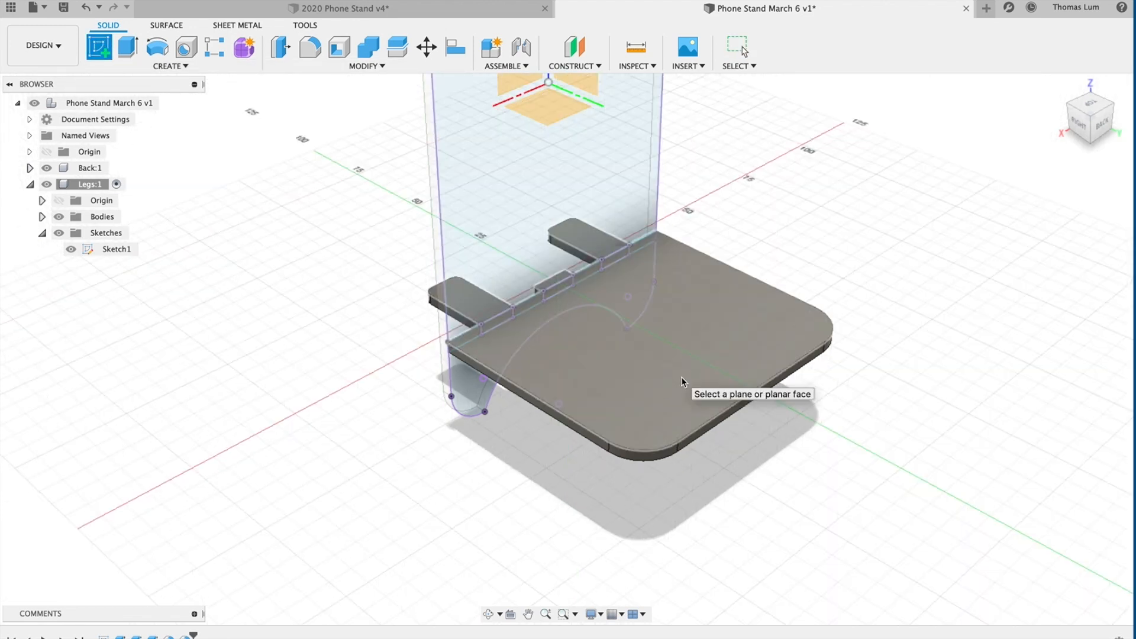
pyautogui.click(682, 379)
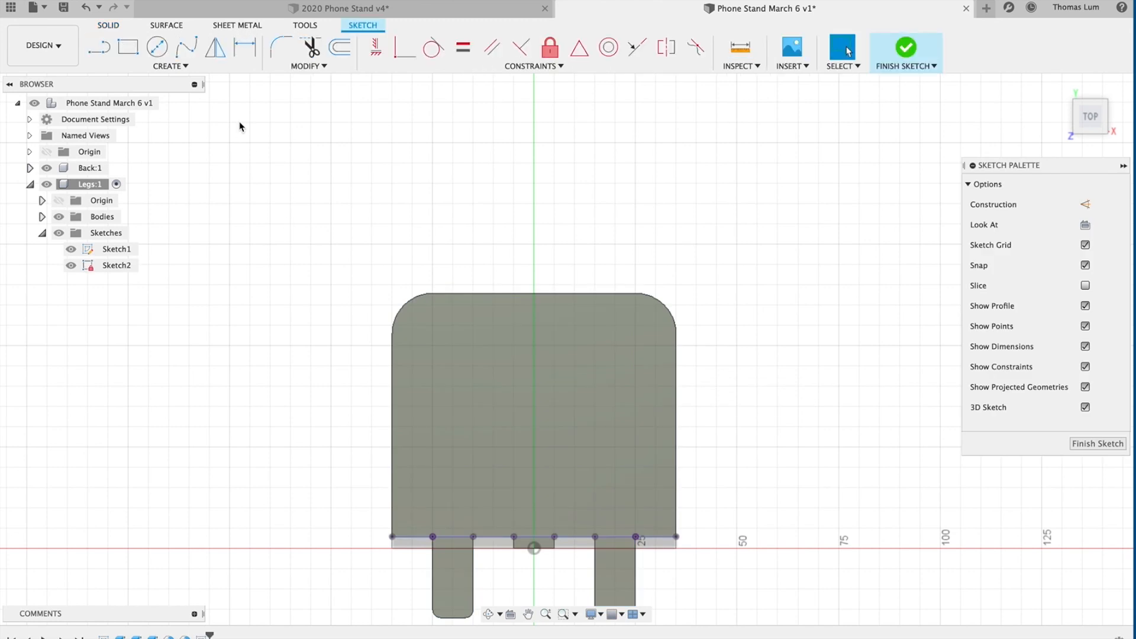
pyautogui.click(170, 66)
pyautogui.moveTo(135, 124)
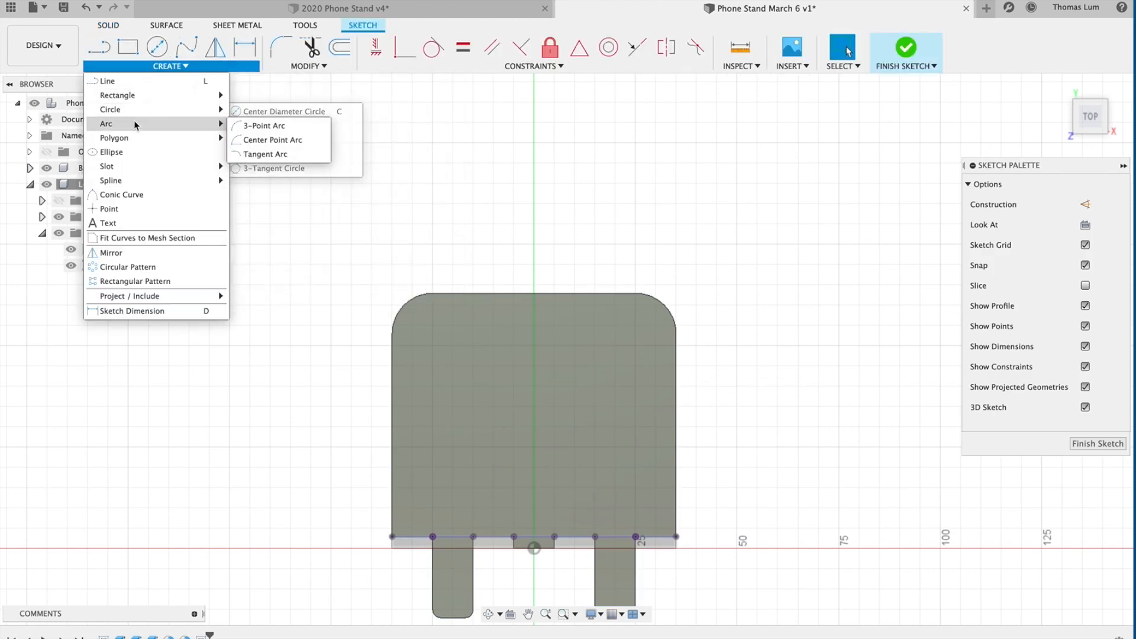
pyautogui.click(266, 126)
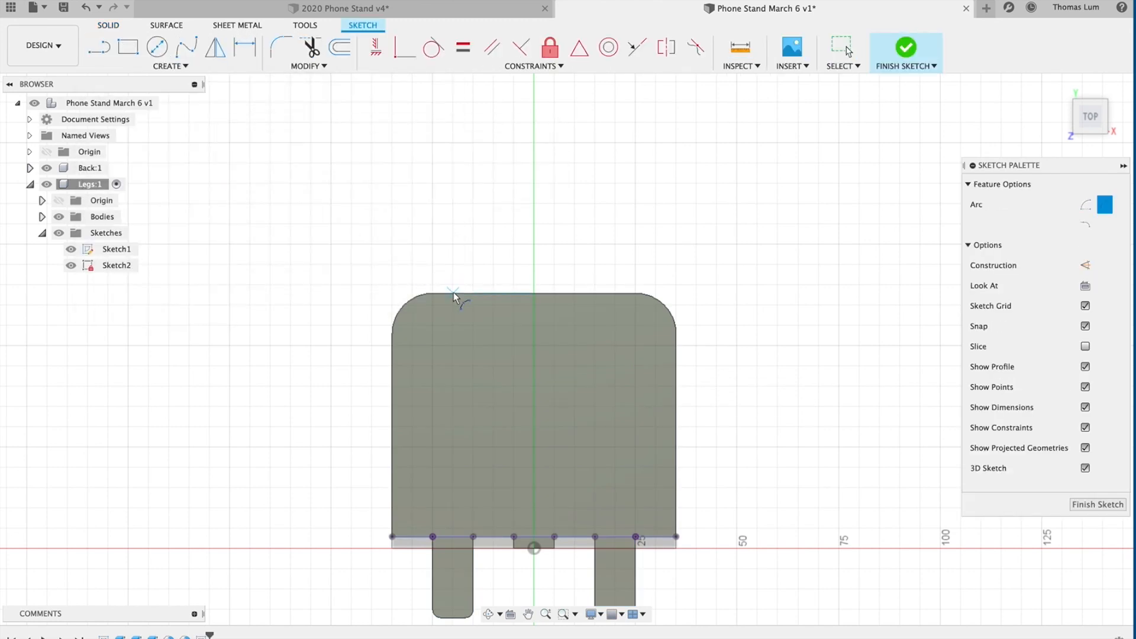
pyautogui.click(439, 293)
pyautogui.click(435, 296)
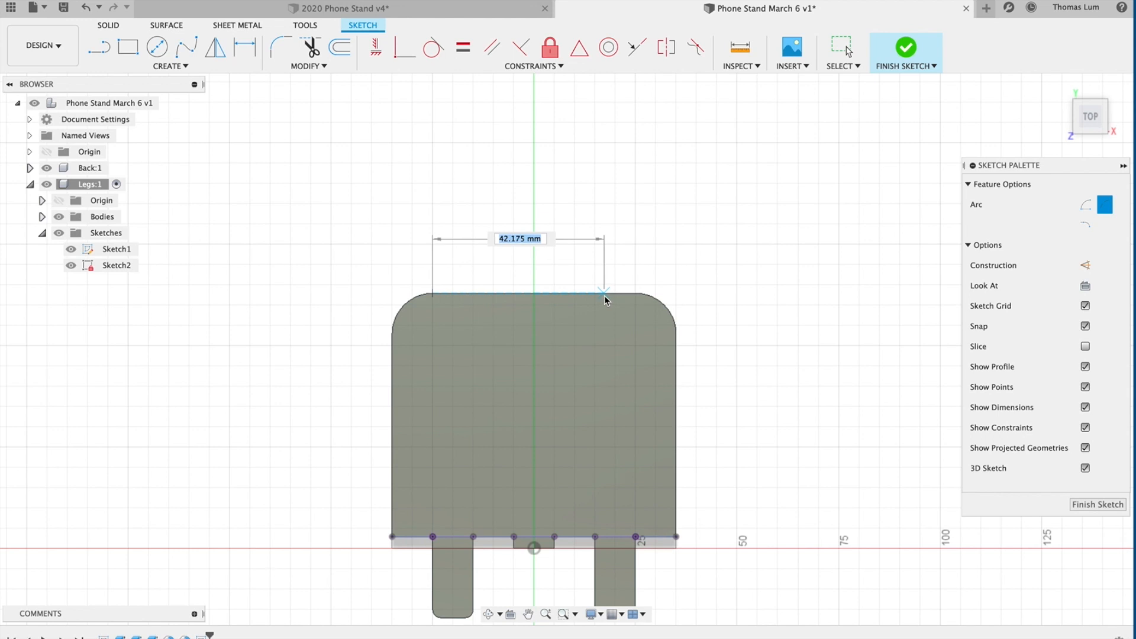
pyautogui.click(637, 296)
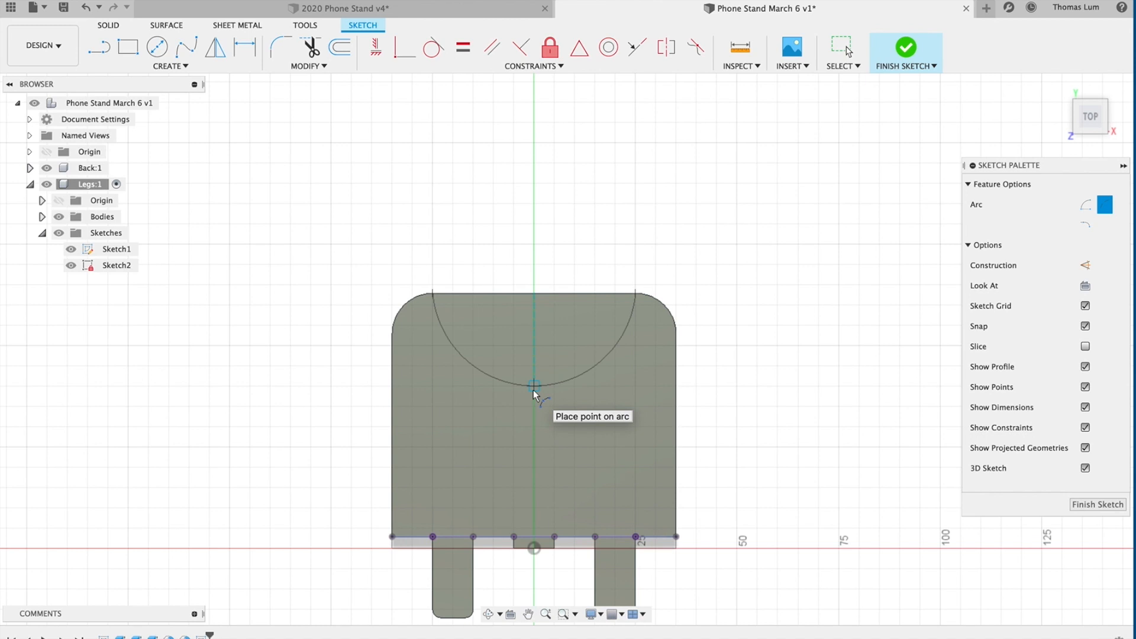
pyautogui.click(534, 388)
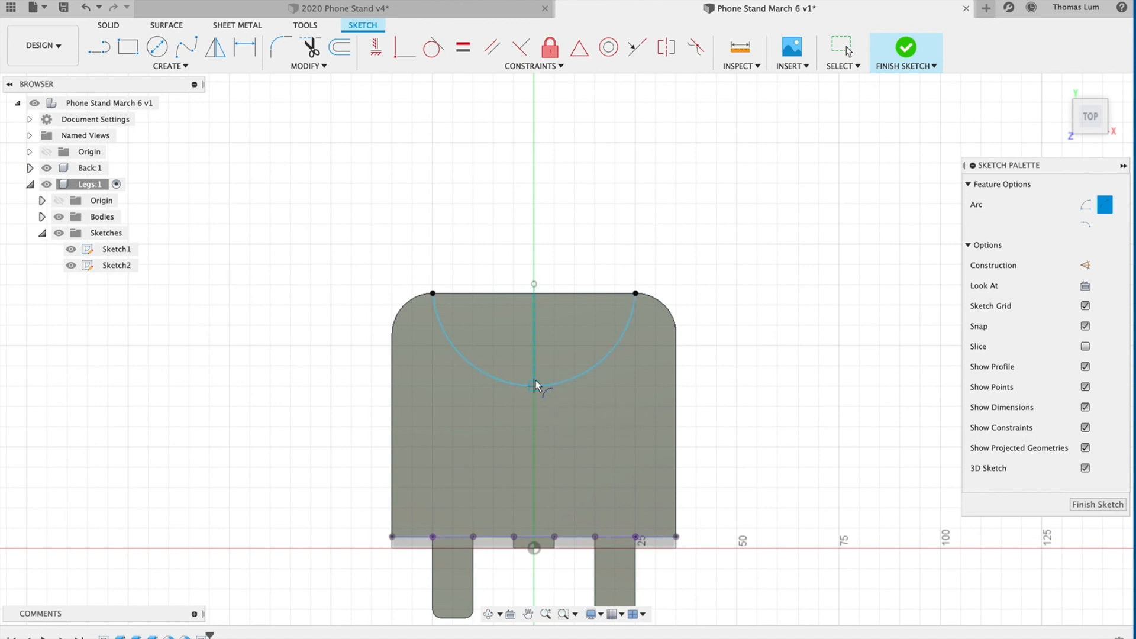
pyautogui.click(922, 55)
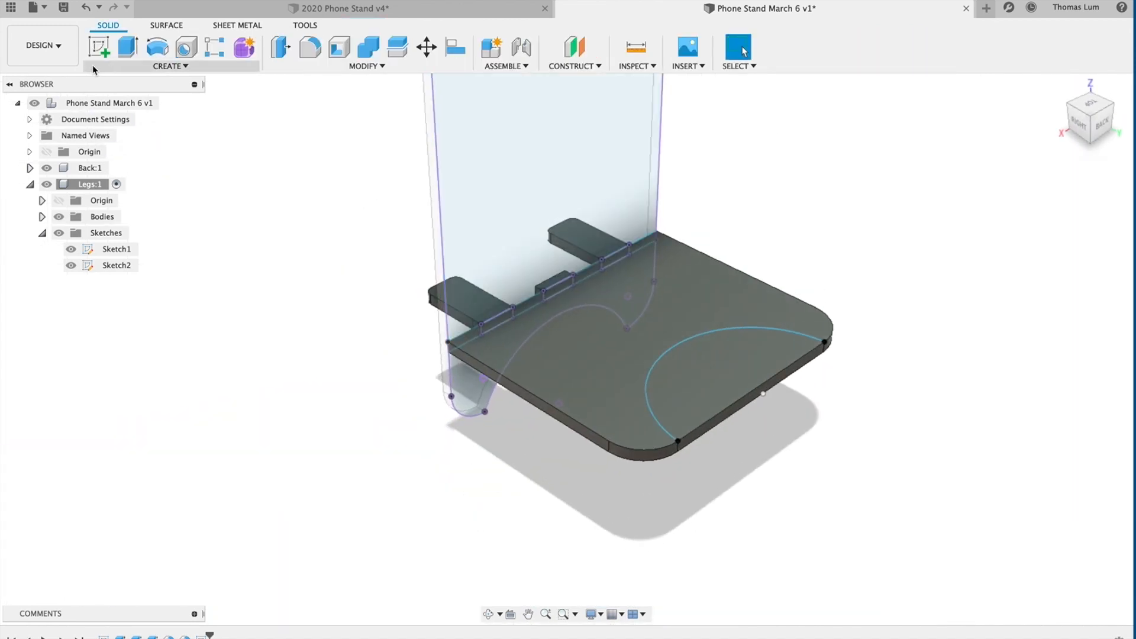
# Extrude the arc profile as a cut through the Legs plate, with its extent set to the plate's underside face.
pyautogui.click(127, 47)
pyautogui.click(709, 356)
pyautogui.moveTo(706, 354); pyautogui.dragTo(749, 420)
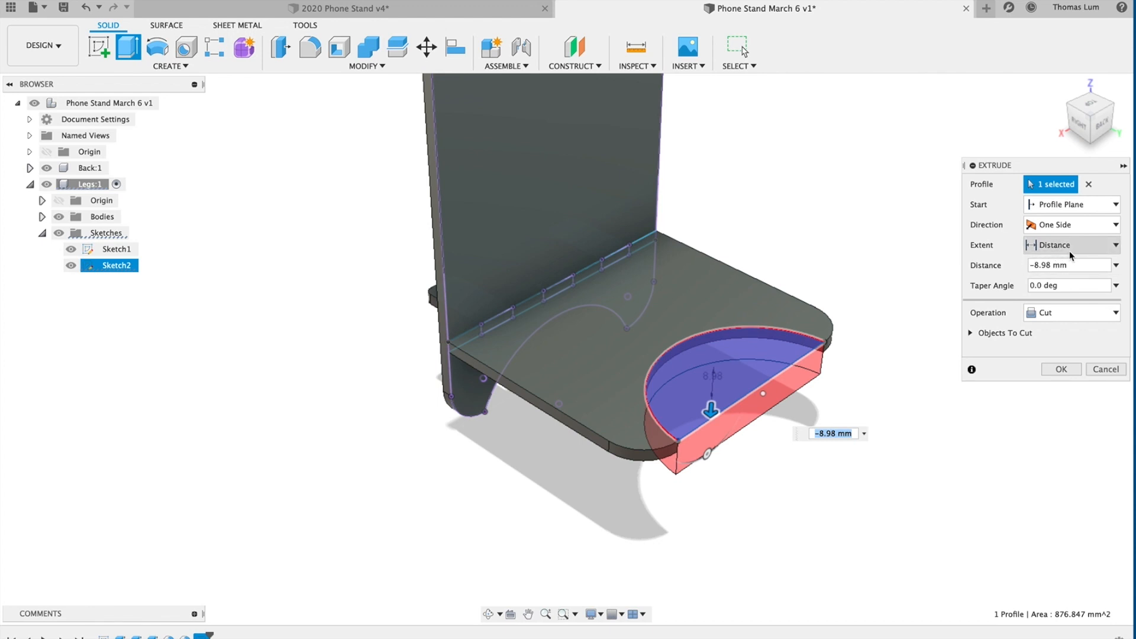
pyautogui.click(1052, 254)
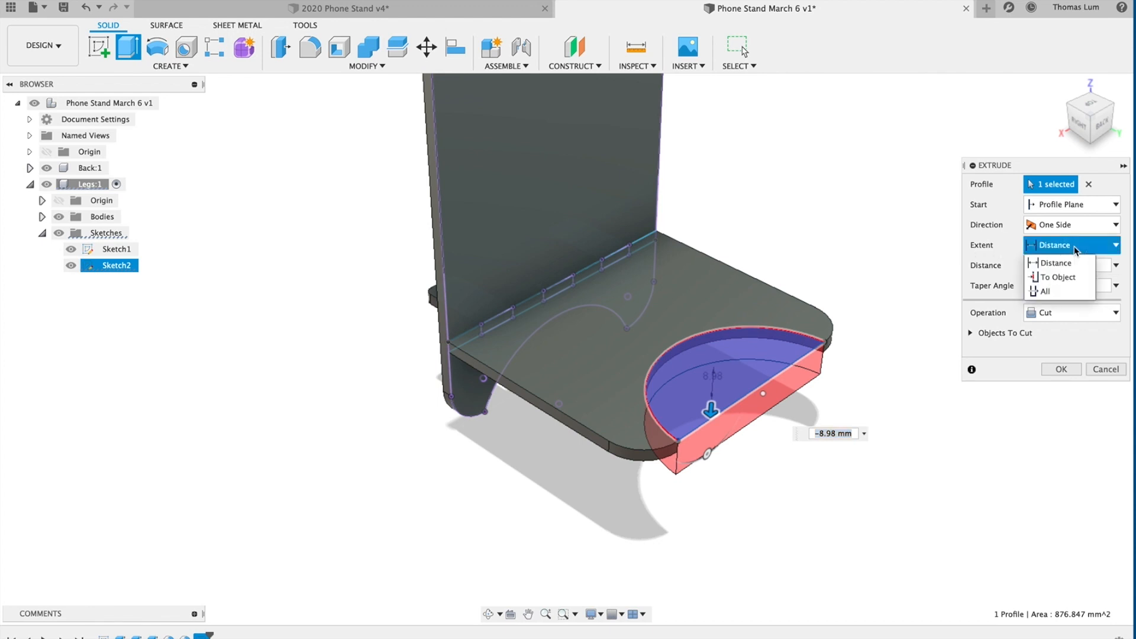
pyautogui.click(1053, 291)
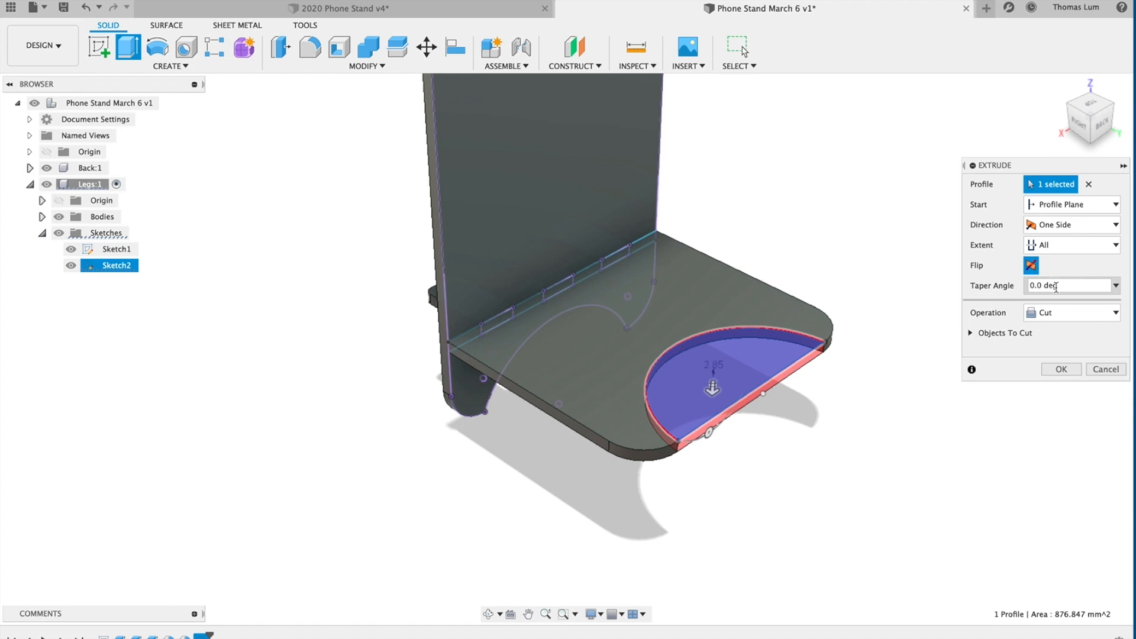
pyautogui.click(1052, 246)
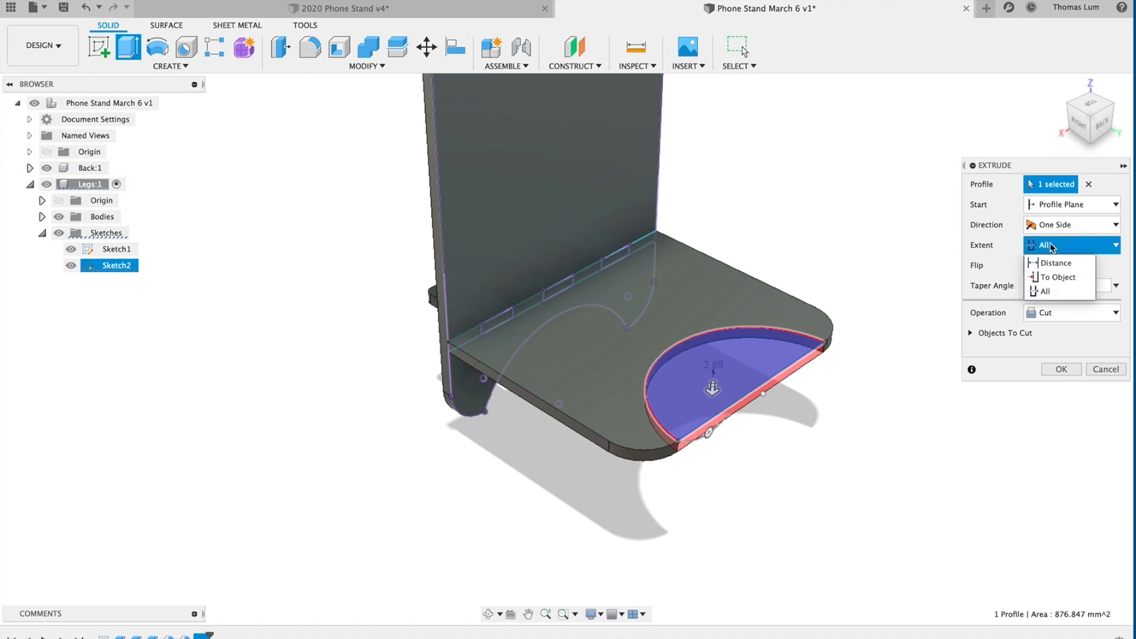
pyautogui.click(1057, 277)
pyautogui.keyDown('shift'); pyautogui.moveTo(897, 443); pyautogui.dragTo(891, 396, button='middle'); pyautogui.keyUp('shift')
pyautogui.click(792, 433)
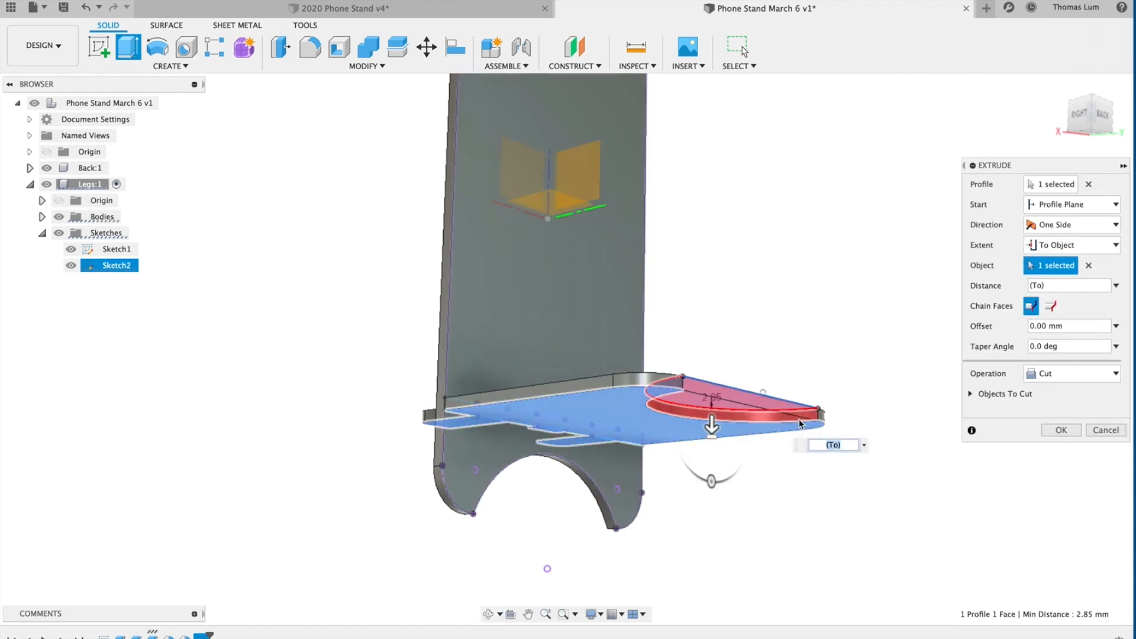
pyautogui.keyDown('shift'); pyautogui.moveTo(792, 433); pyautogui.dragTo(788, 472, button='middle'); pyautogui.keyUp('shift')
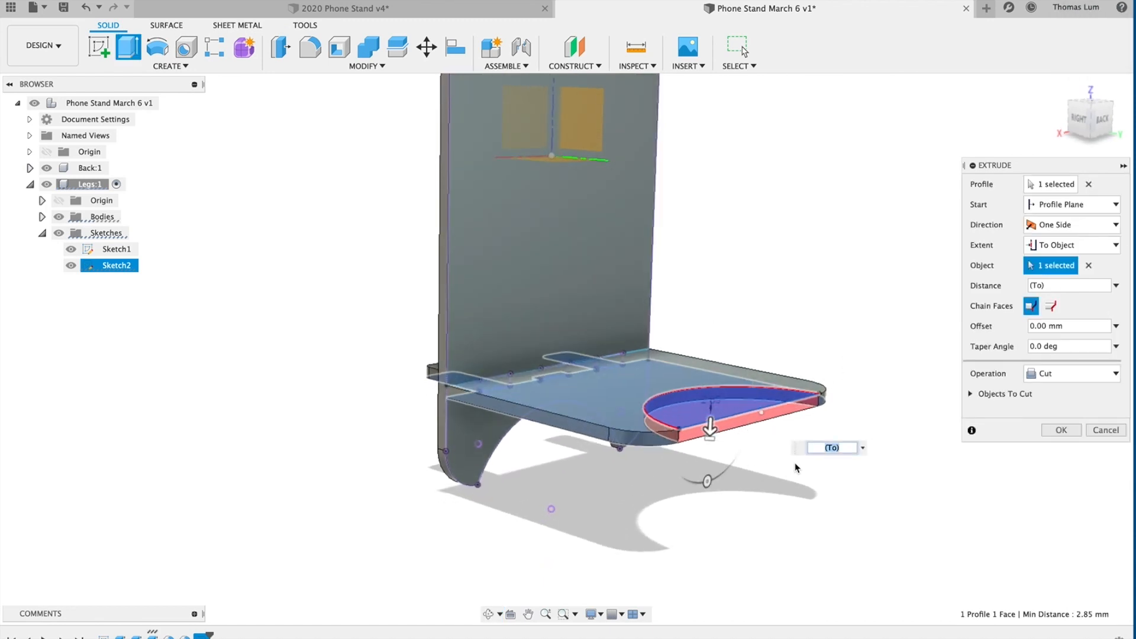
pyautogui.click(1062, 430)
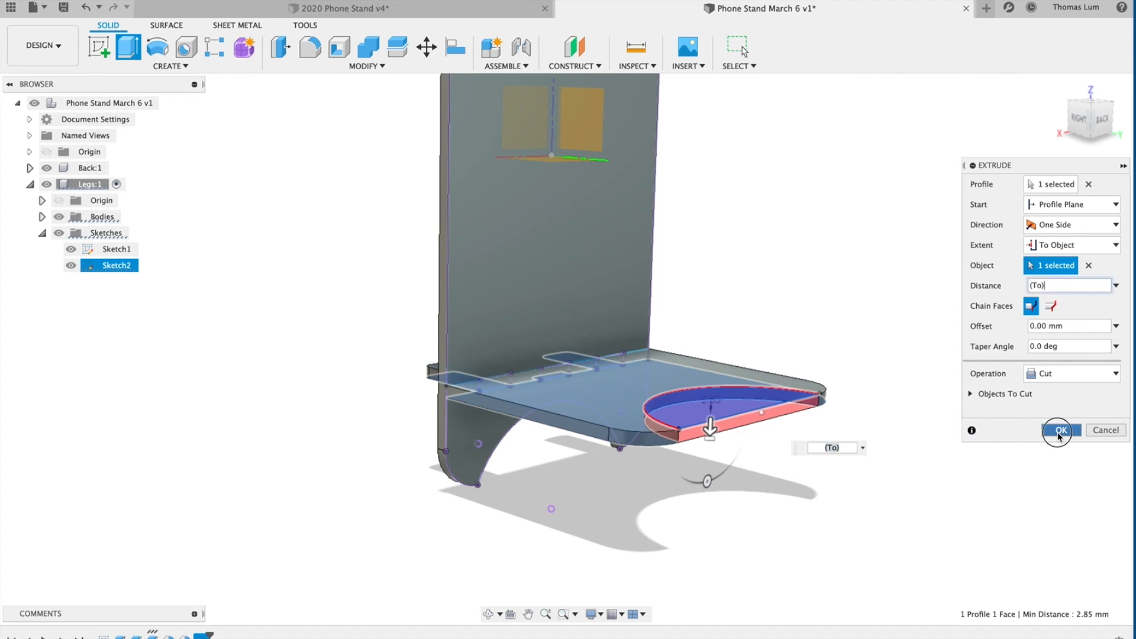
# Make the top-level Phone Stand March 6 component active and inspect the assembled stand from the side.
pyautogui.keyDown('shift'); pyautogui.moveTo(838, 425); pyautogui.dragTo(851, 515, button='middle'); pyautogui.keyUp('shift')
pyautogui.press('Escape')
pyautogui.keyDown('shift'); pyautogui.moveTo(619, 282); pyautogui.dragTo(586, 299, button='middle'); pyautogui.keyUp('shift')
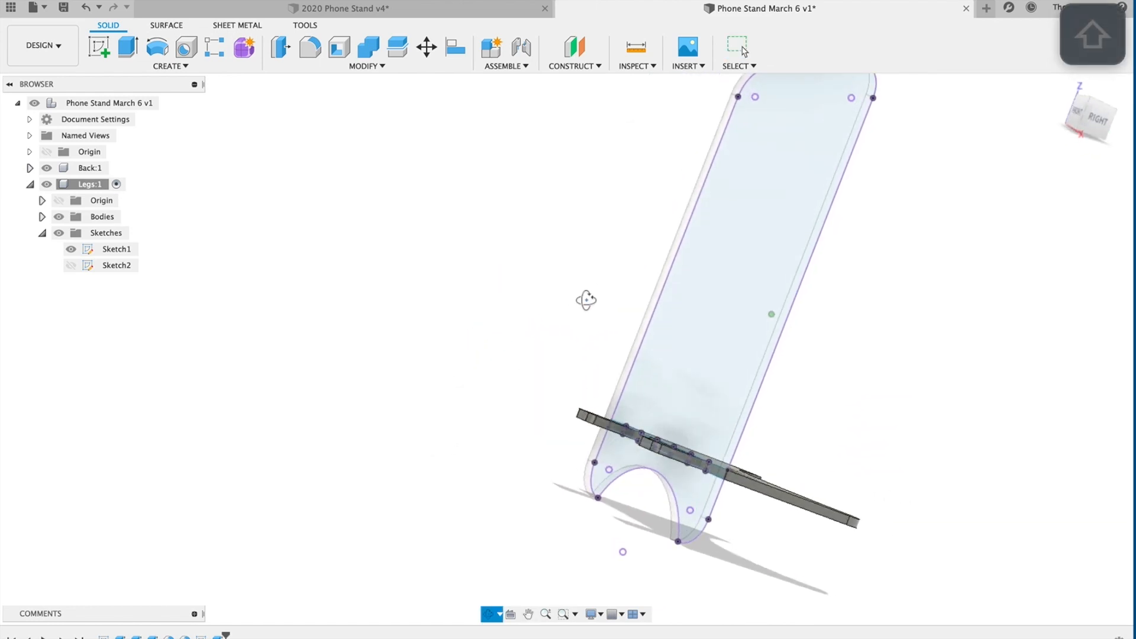
pyautogui.keyDown('shift'); pyautogui.moveTo(1012, 434); pyautogui.dragTo(967, 406, button='middle'); pyautogui.keyUp('shift')
pyautogui.press('Escape')
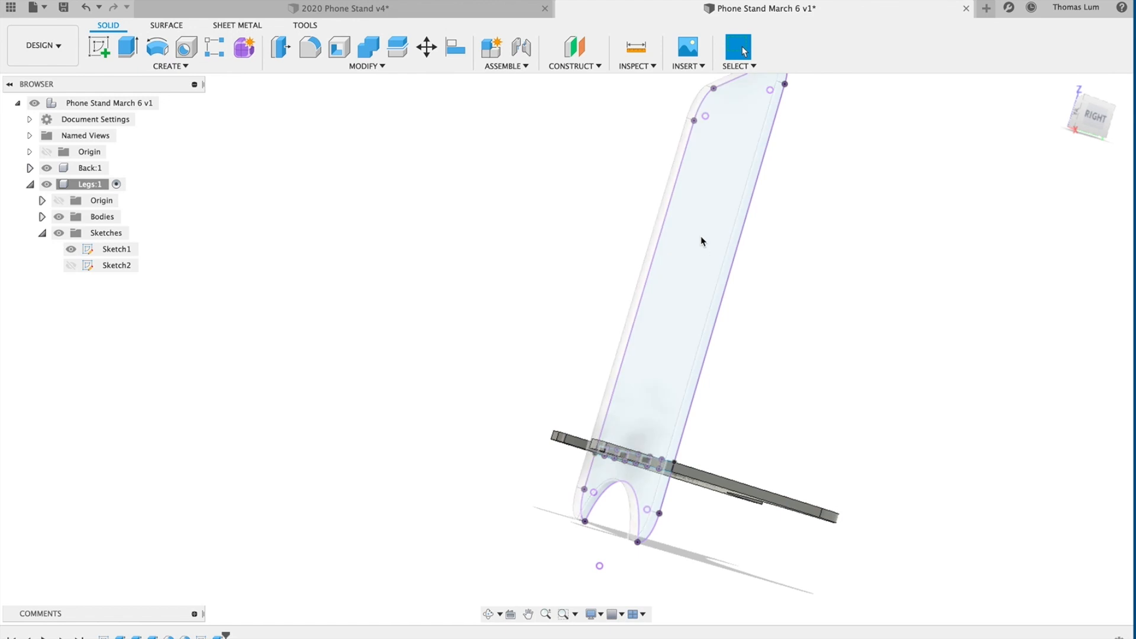
pyautogui.keyDown('shift'); pyautogui.moveTo(901, 299); pyautogui.dragTo(878, 332, button='middle'); pyautogui.keyUp('shift')
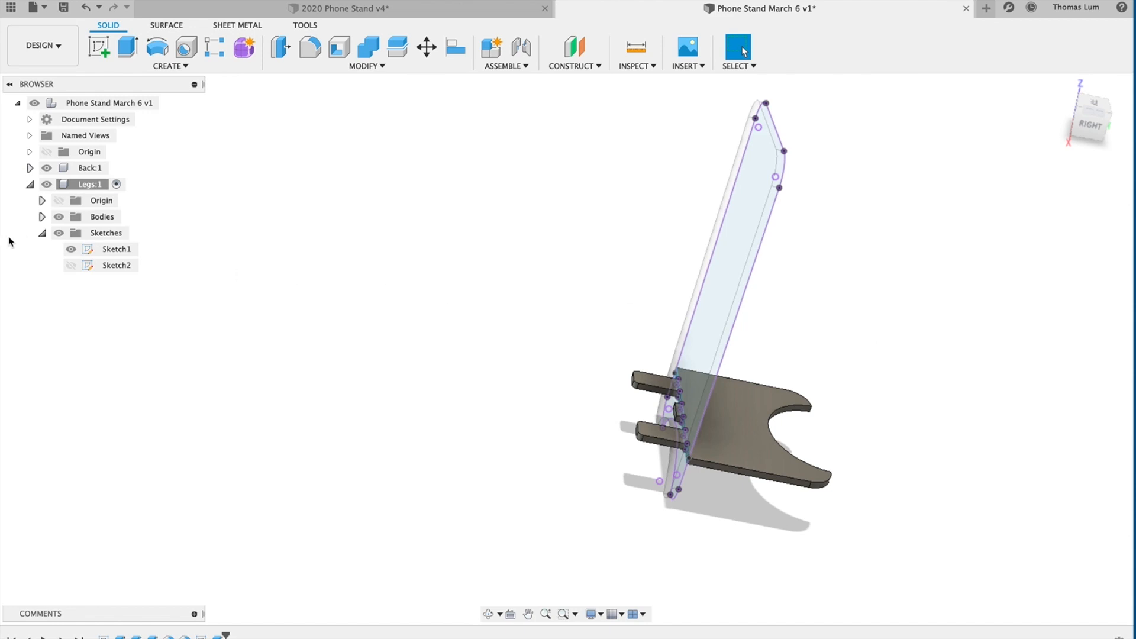
pyautogui.click(30, 184)
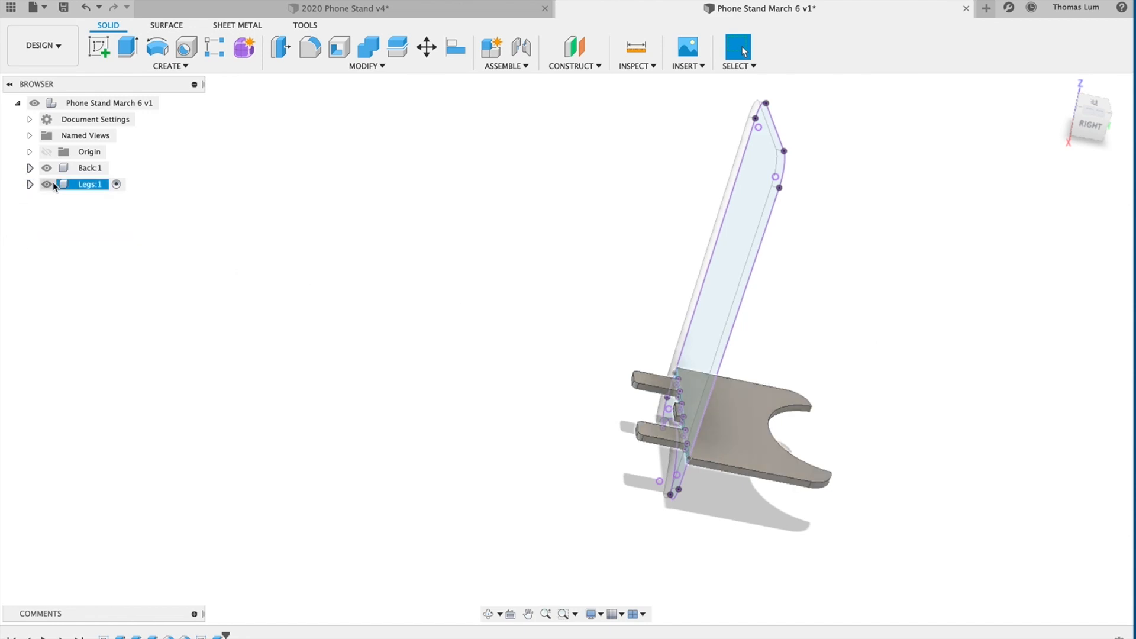
pyautogui.keyDown('shift'); pyautogui.moveTo(475, 277); pyautogui.dragTo(495, 266, button='middle'); pyautogui.keyUp('shift')
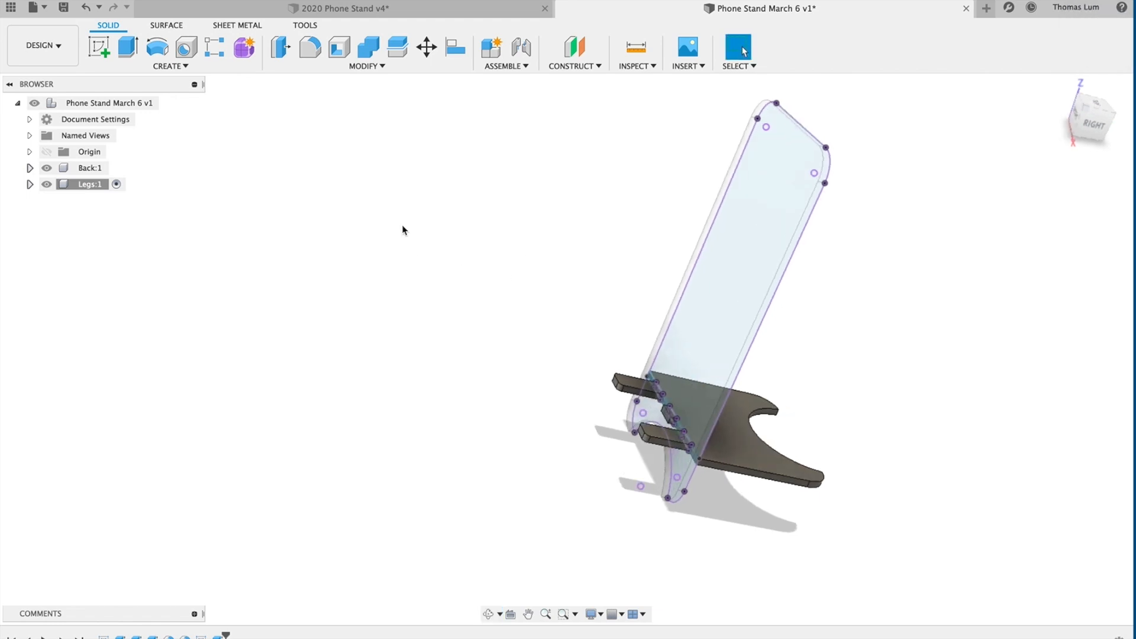
pyautogui.click(166, 104)
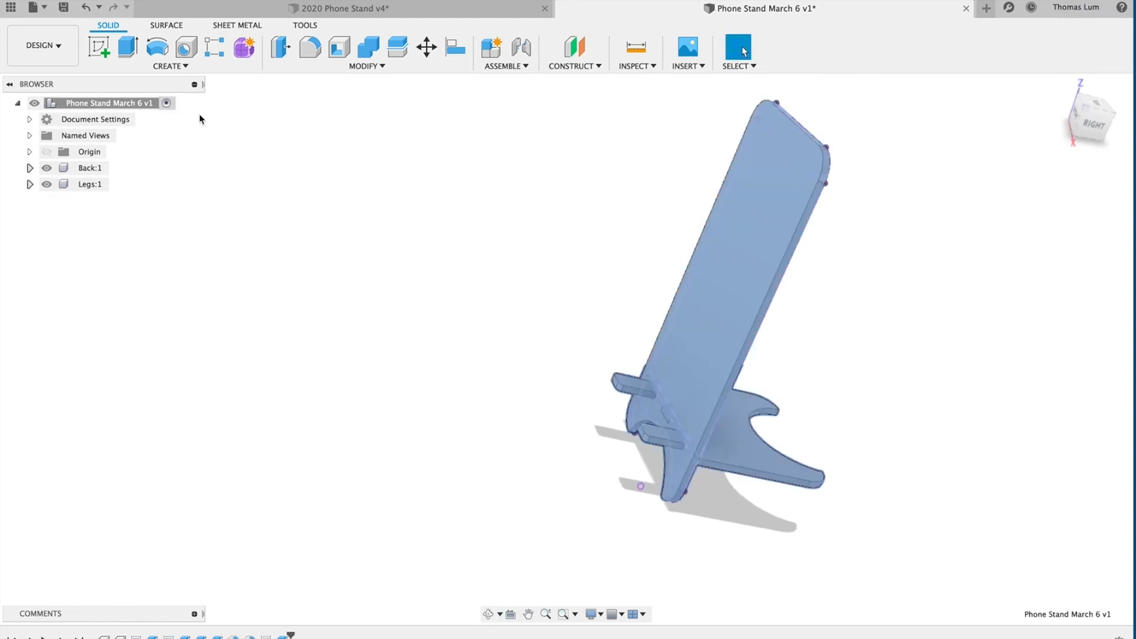
pyautogui.keyDown('shift'); pyautogui.moveTo(489, 320); pyautogui.dragTo(331, 364, button='middle'); pyautogui.keyUp('shift')
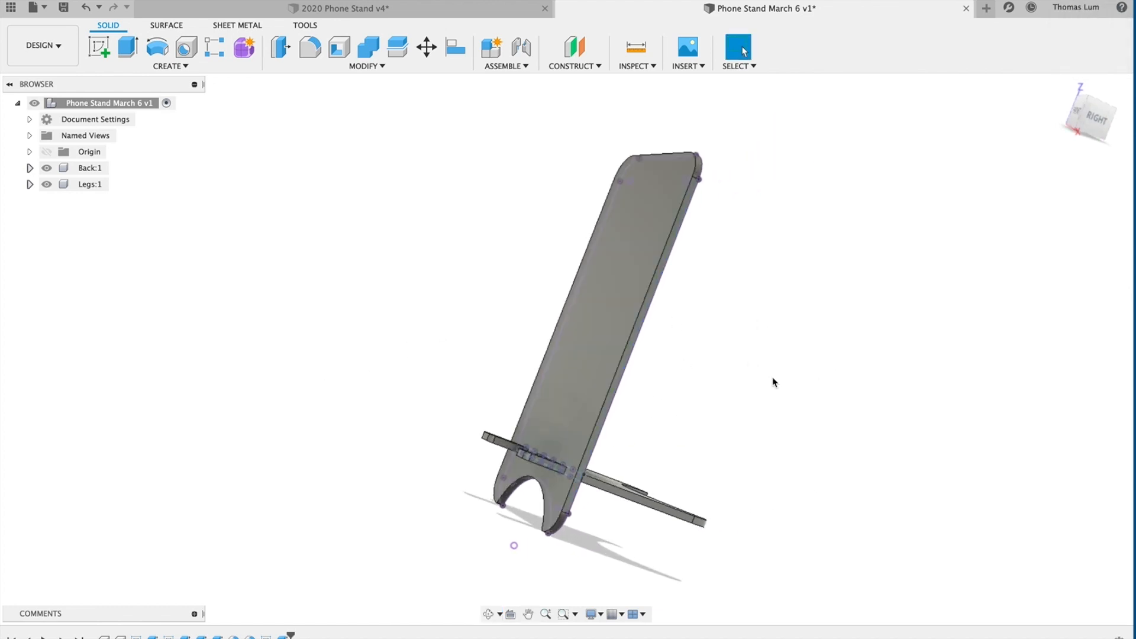
pyautogui.keyDown('shift'); pyautogui.moveTo(734, 351); pyautogui.dragTo(728, 365, button='middle'); pyautogui.keyUp('shift')
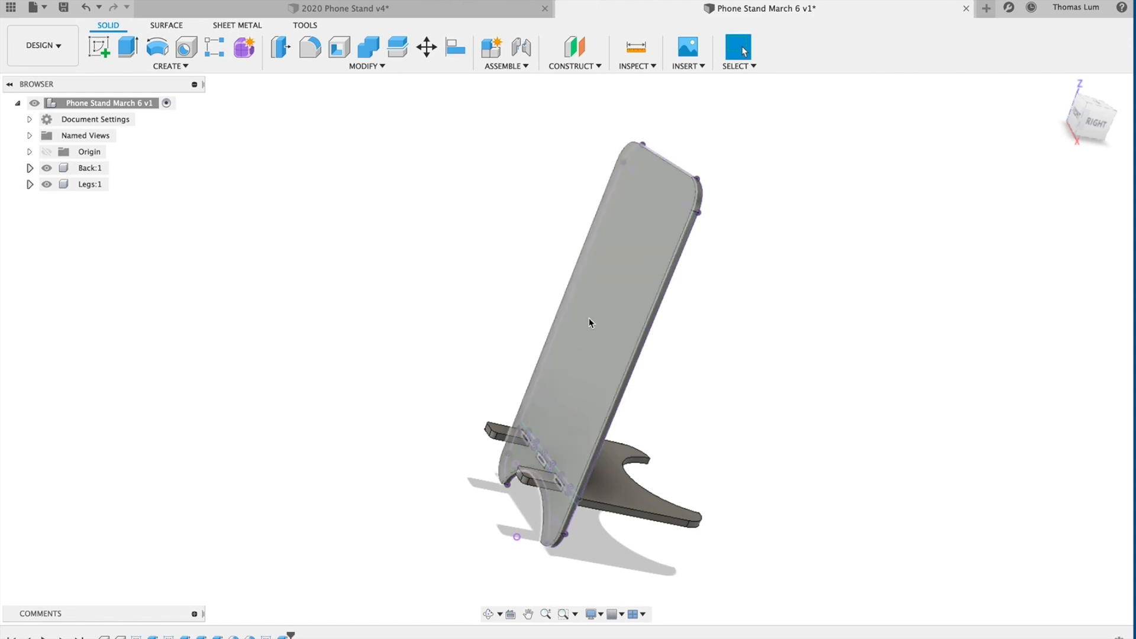
# Inspect the Back and the Legs one at a time by toggling the visibility of each component.
pyautogui.click(47, 184)
pyautogui.keyDown('shift'); pyautogui.moveTo(116, 340); pyautogui.dragTo(104, 289, button='middle'); pyautogui.keyUp('shift')
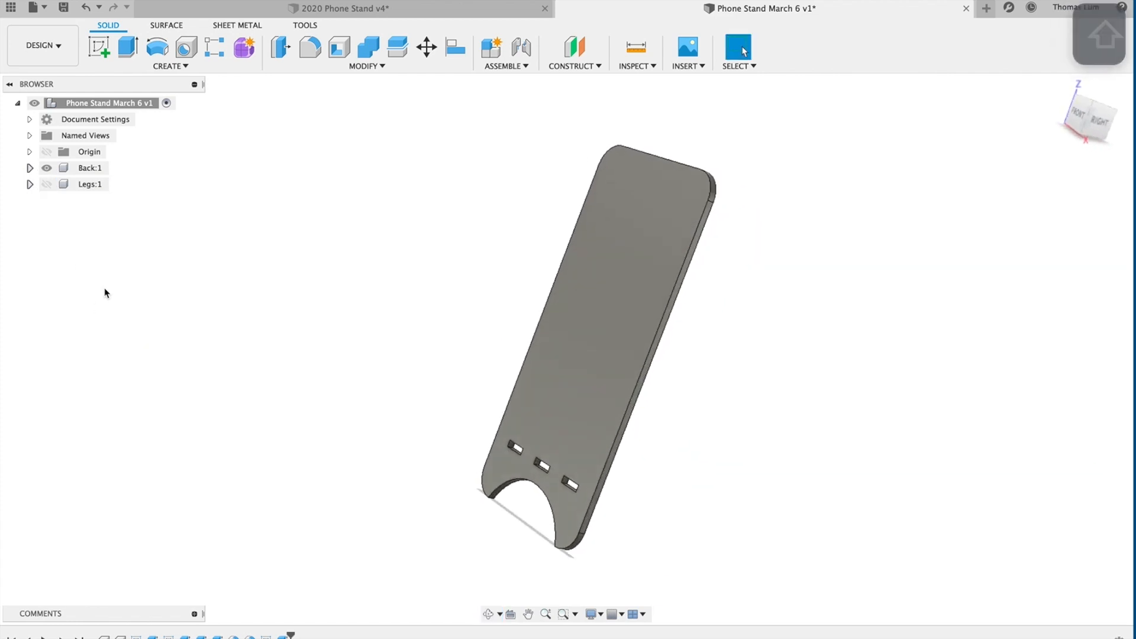
pyautogui.click(46, 184)
pyautogui.click(46, 169)
pyautogui.keyDown('shift'); pyautogui.moveTo(301, 334); pyautogui.dragTo(236, 338, button='middle'); pyautogui.keyUp('shift')
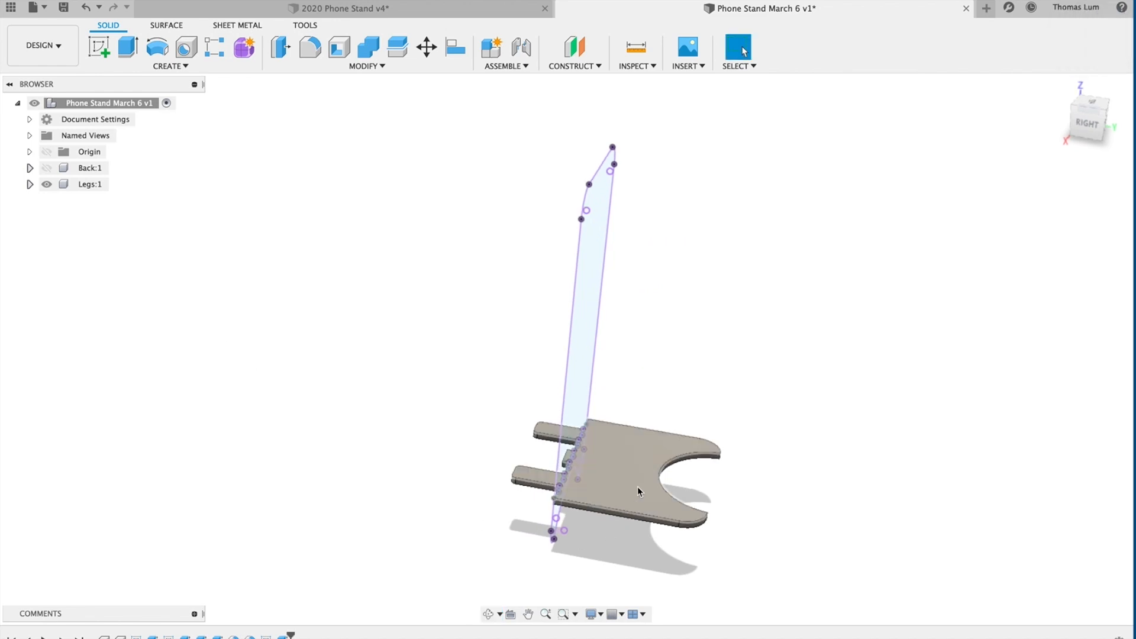
# Hide Sketch1 of the Legs component so only the solid plate is shown.
pyautogui.click(29, 184)
pyautogui.click(29, 168)
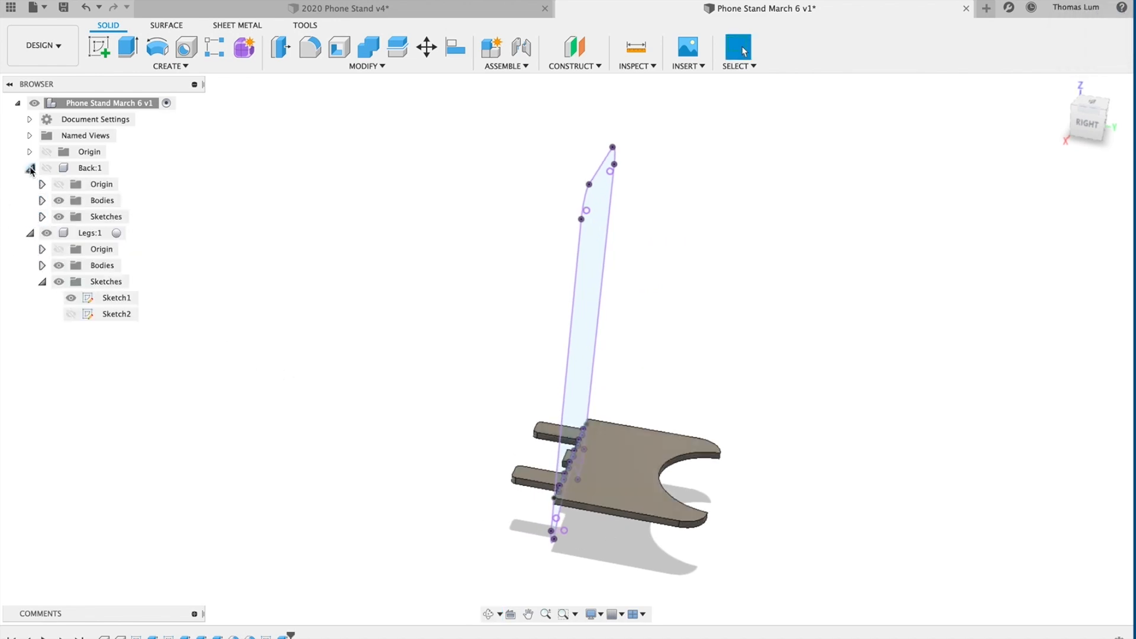
pyautogui.click(42, 218)
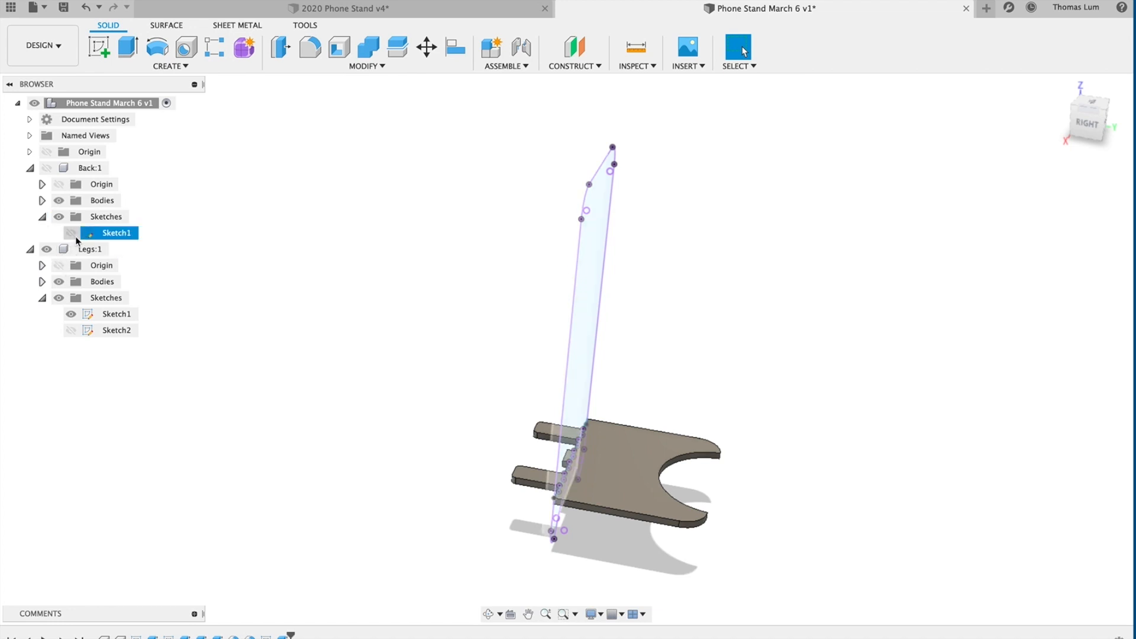
pyautogui.click(70, 314)
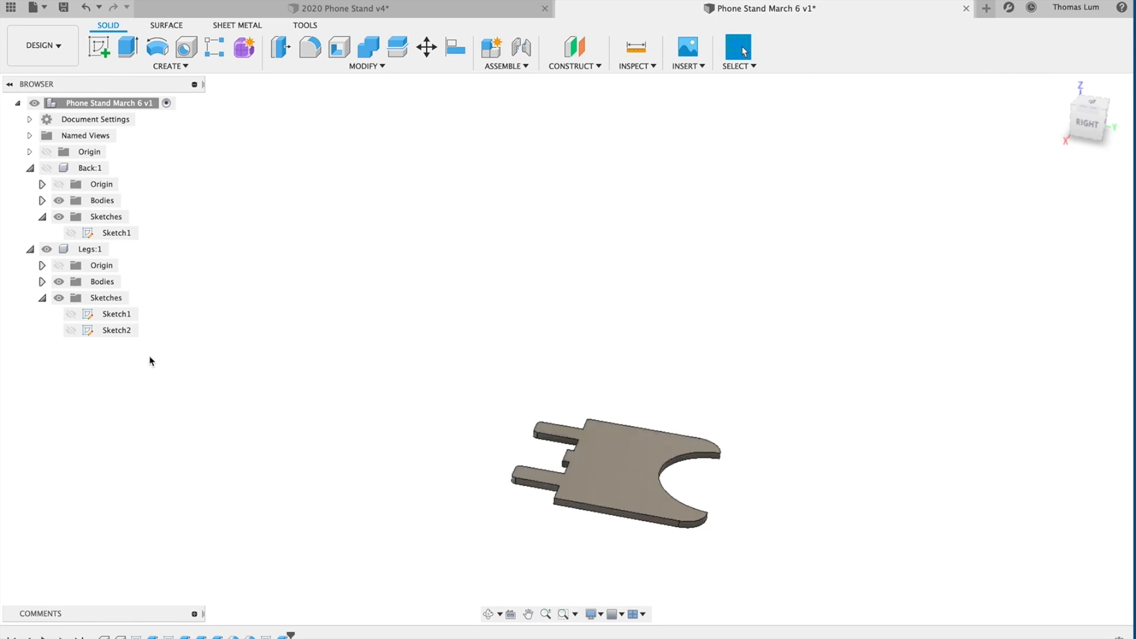
pyautogui.click(41, 301)
pyautogui.click(42, 217)
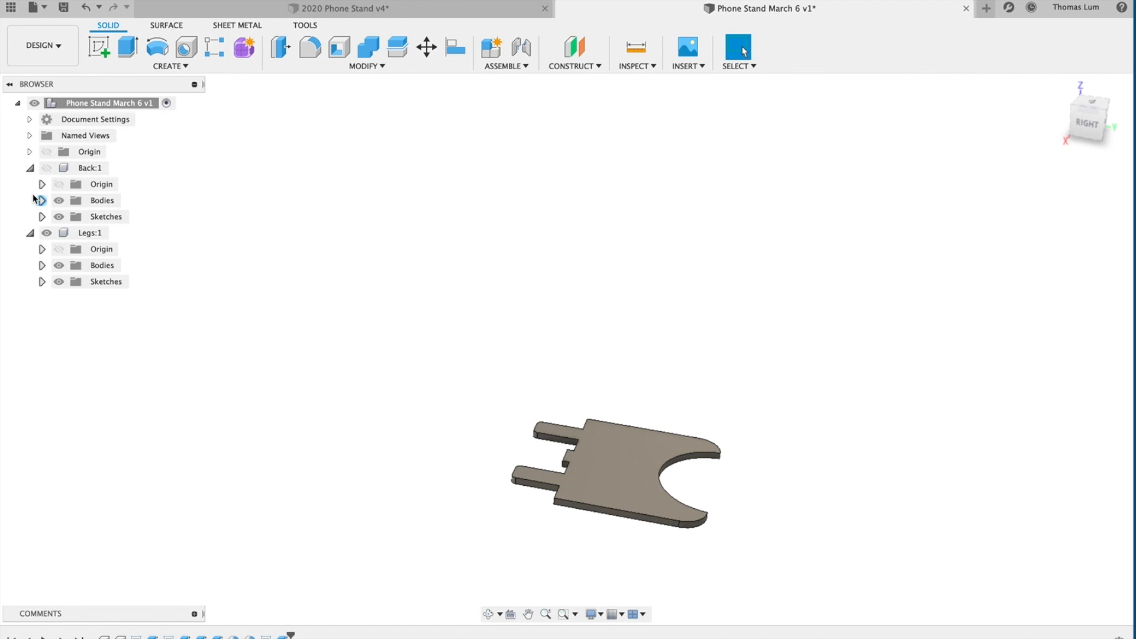
# Show and activate the Back component, and hide the Legs component.
pyautogui.click(62, 152)
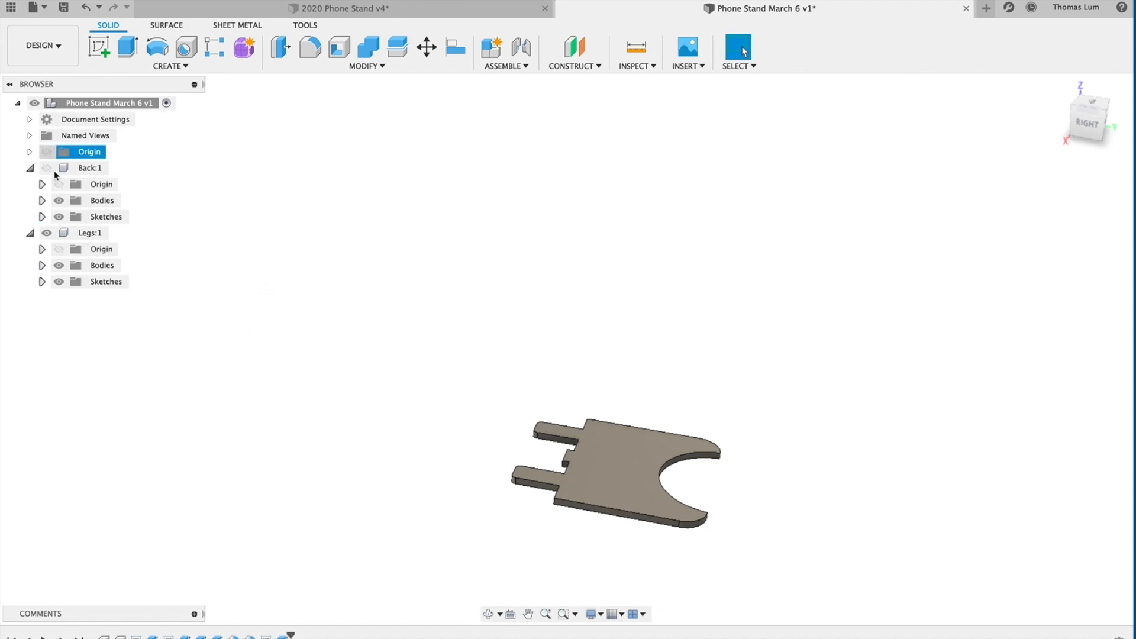
pyautogui.doubleClick(55, 170)
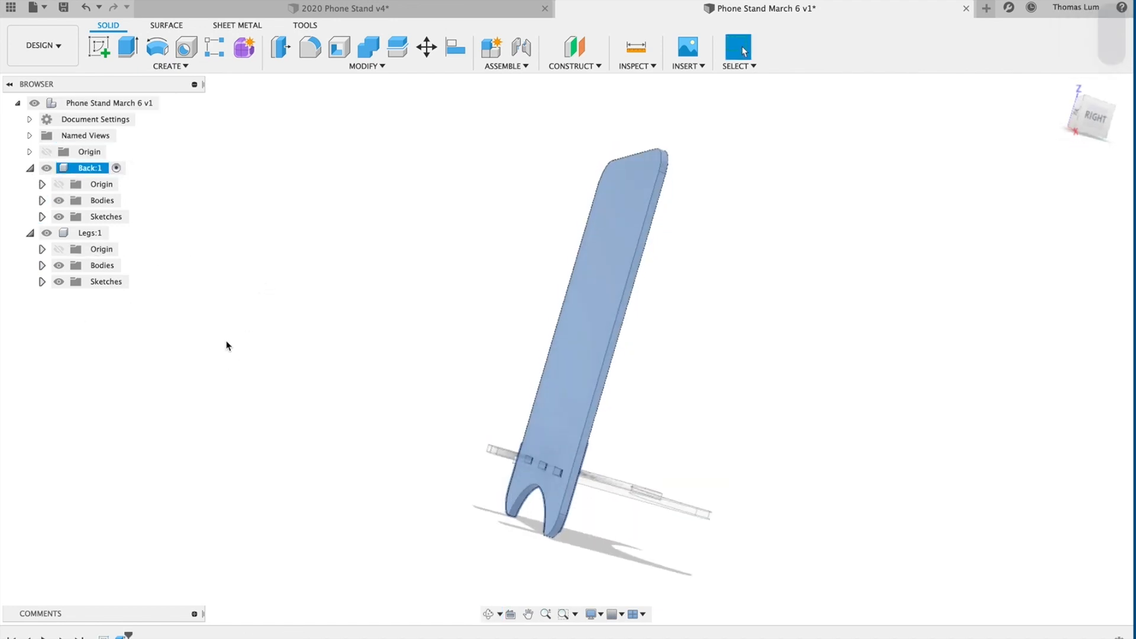
pyautogui.click(47, 232)
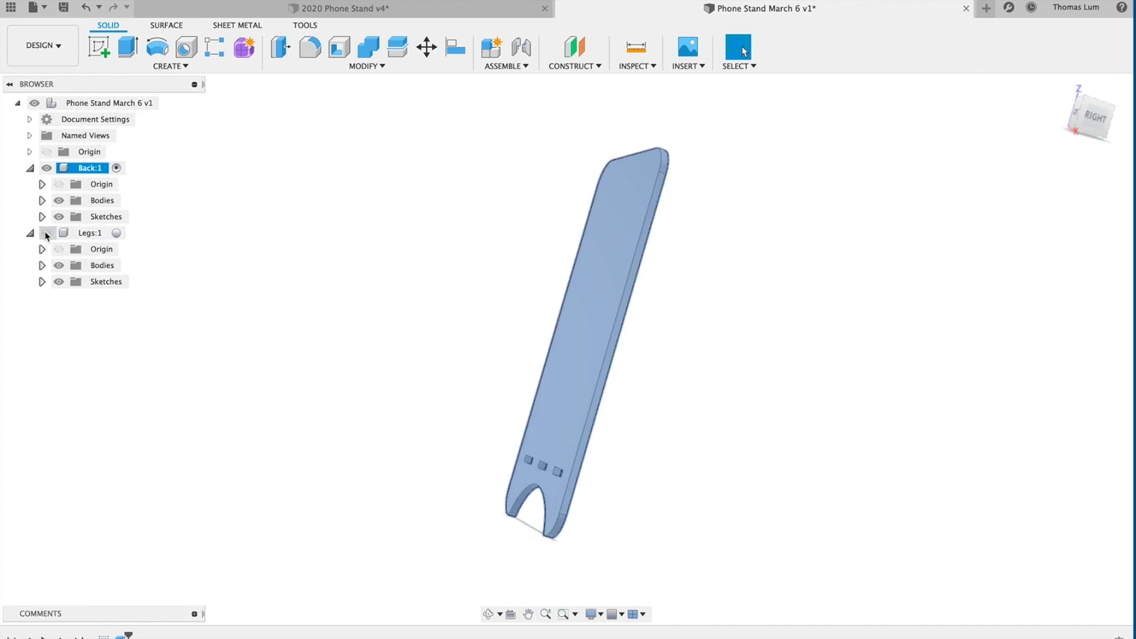
pyautogui.click(438, 466)
pyautogui.keyDown('shift'); pyautogui.moveTo(371, 431); pyautogui.dragTo(486, 379, button='middle'); pyautogui.keyUp('shift')
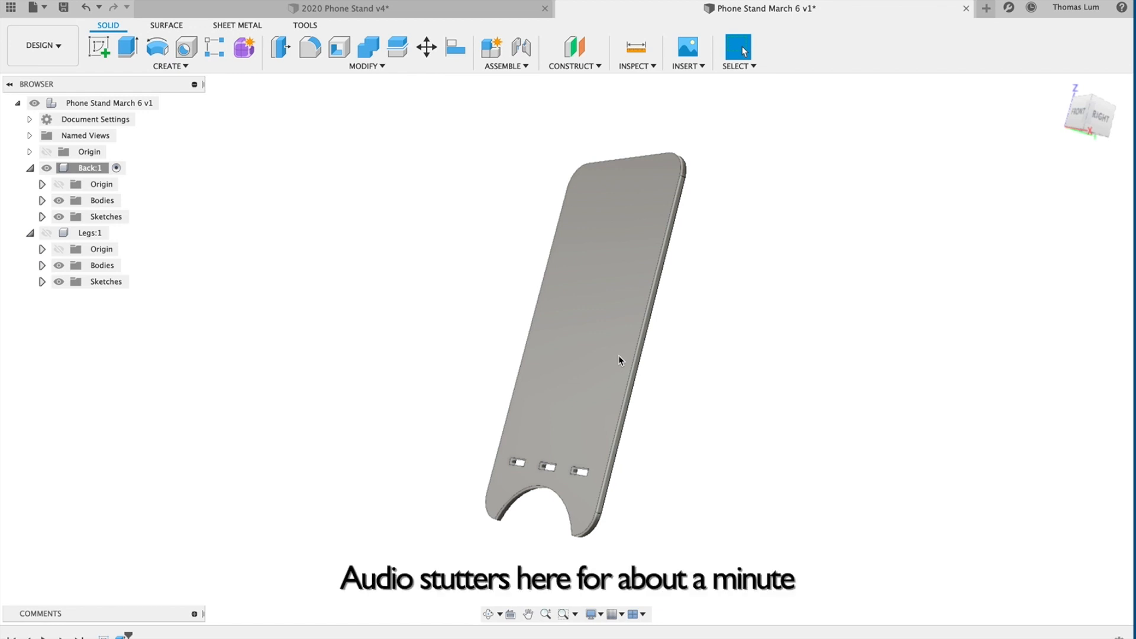
pyautogui.click(98, 52)
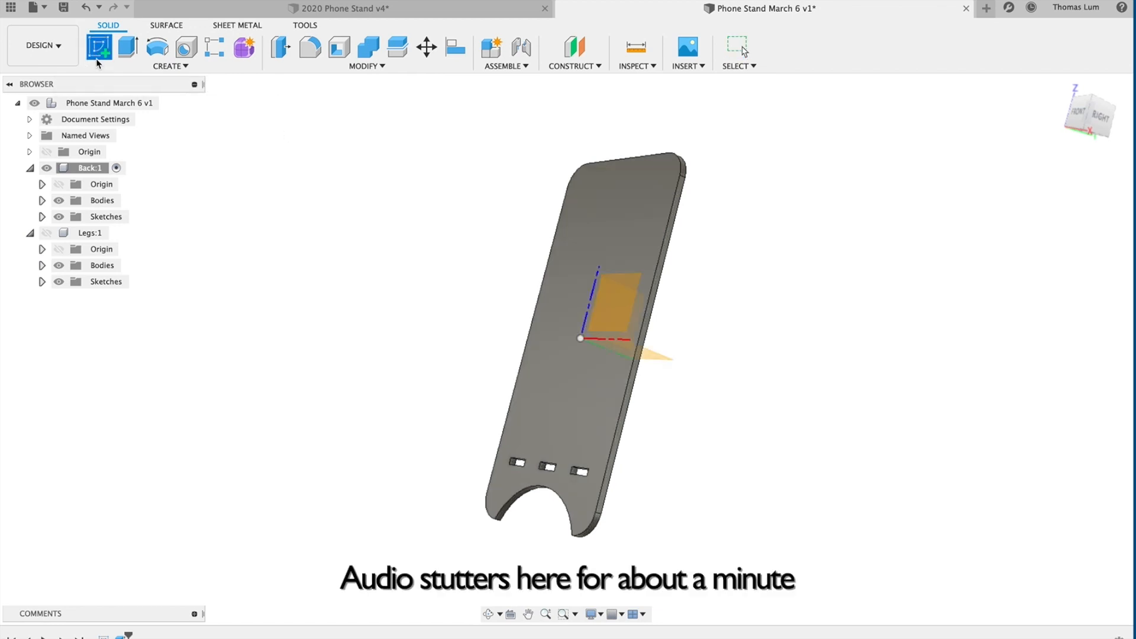
pyautogui.click(615, 301)
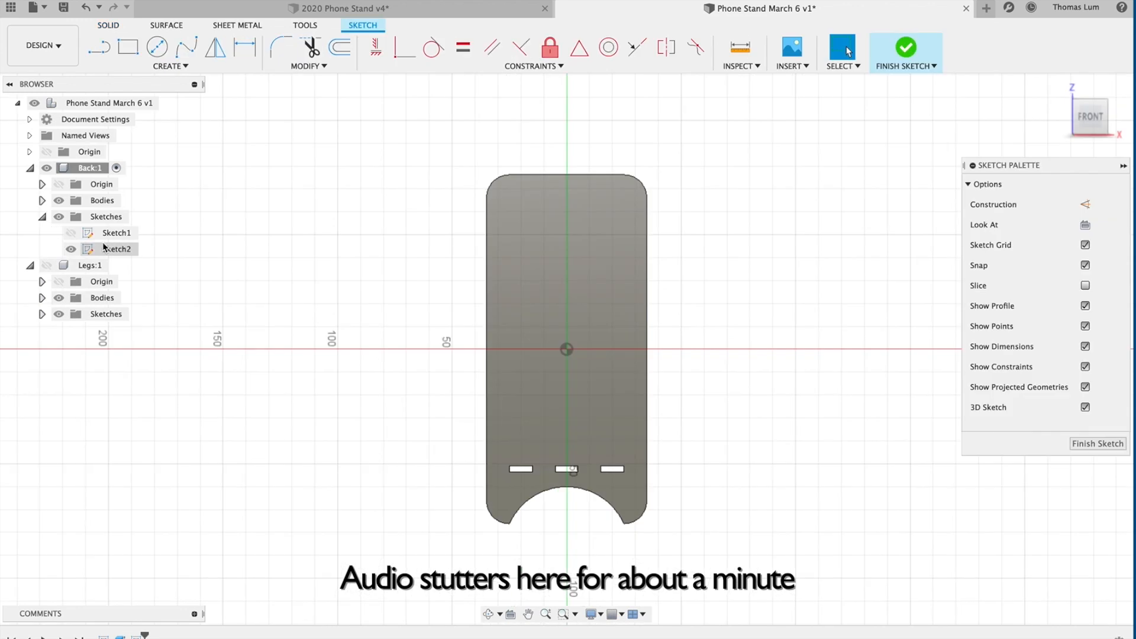
pyautogui.click(86, 8)
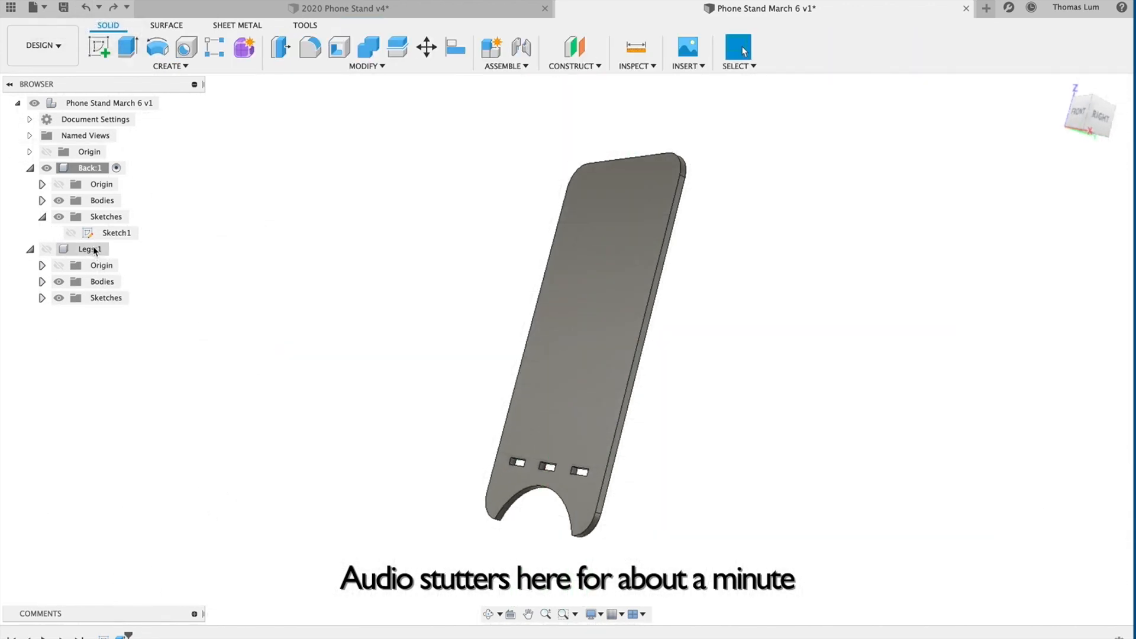
pyautogui.click(71, 232)
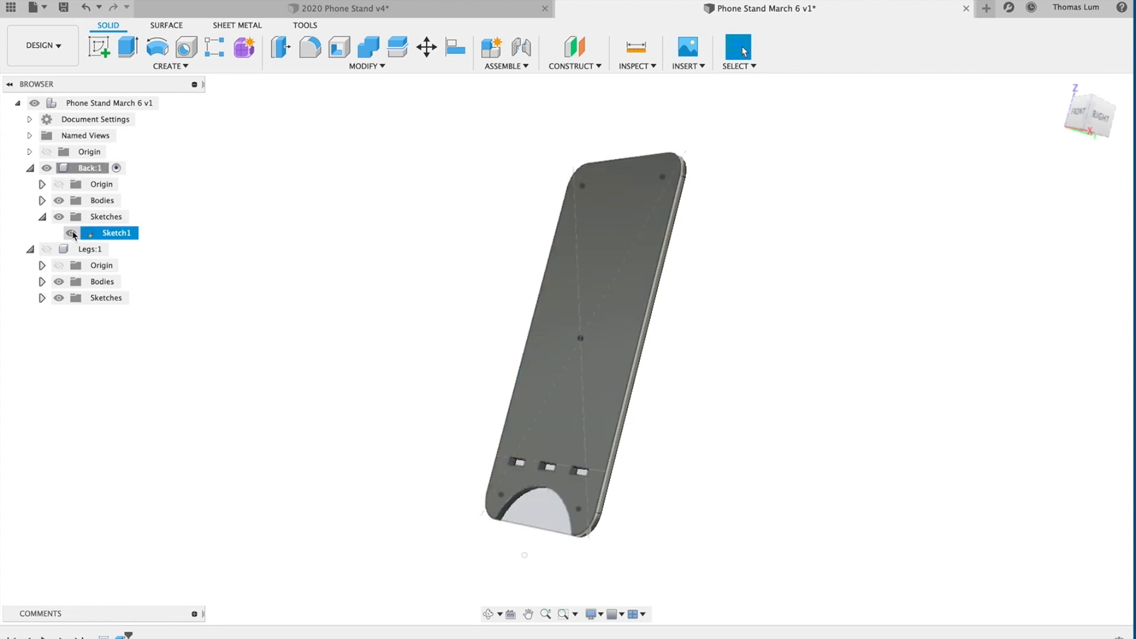
pyautogui.click(71, 233)
# Create a sketch on the Back's front face and save it to the Desktop as a DXF named back, replacing the existing file.
pyautogui.click(99, 47)
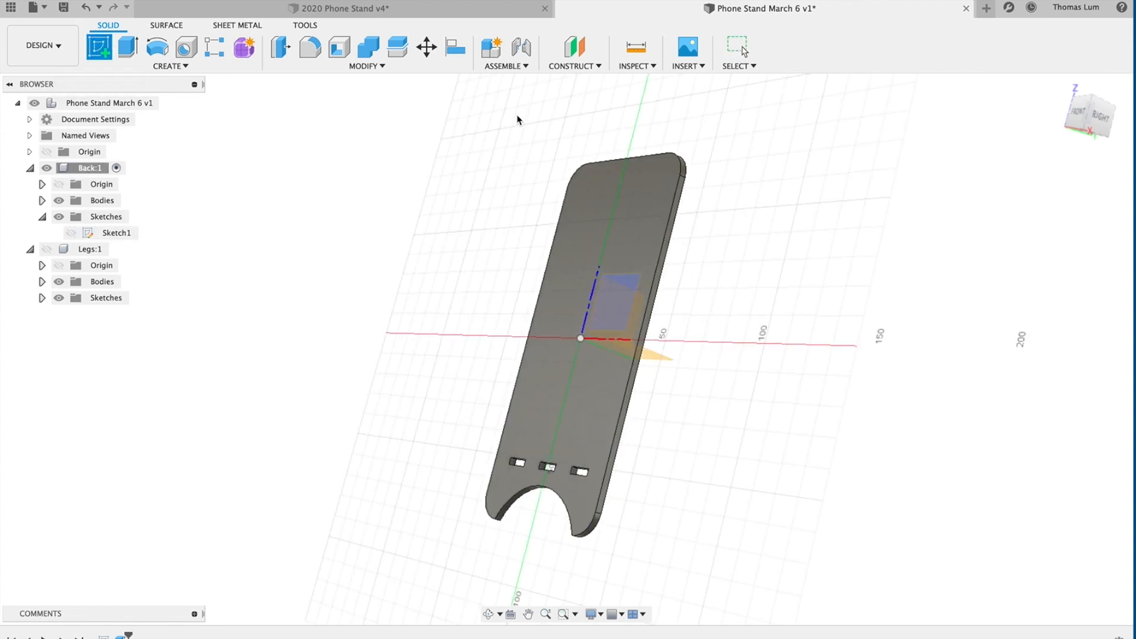
pyautogui.click(602, 191)
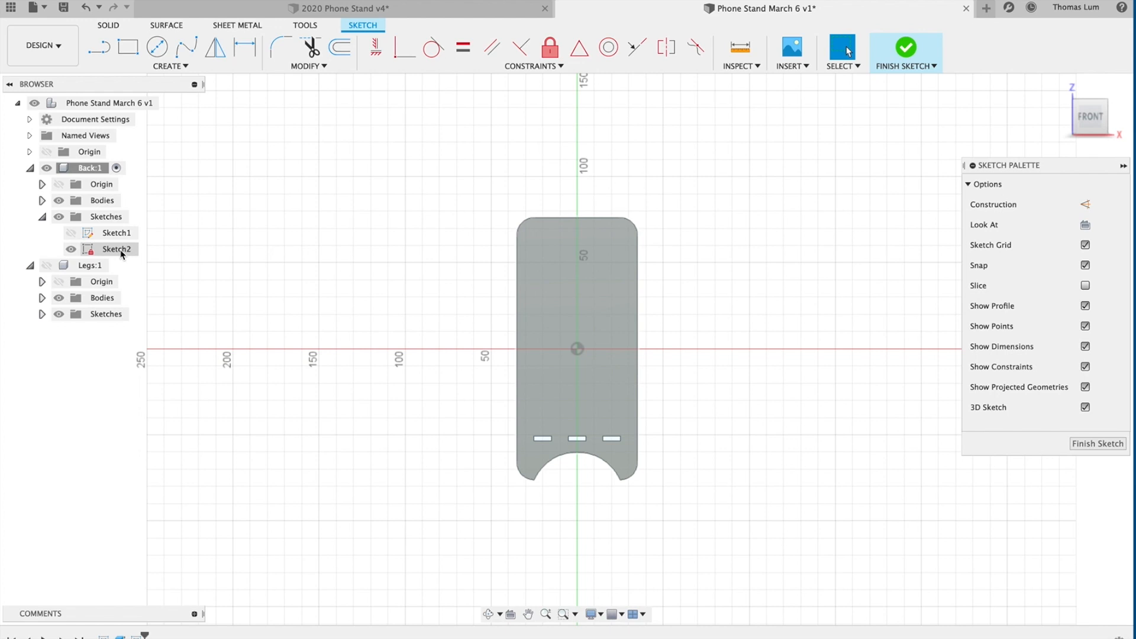
pyautogui.rightClick(122, 249)
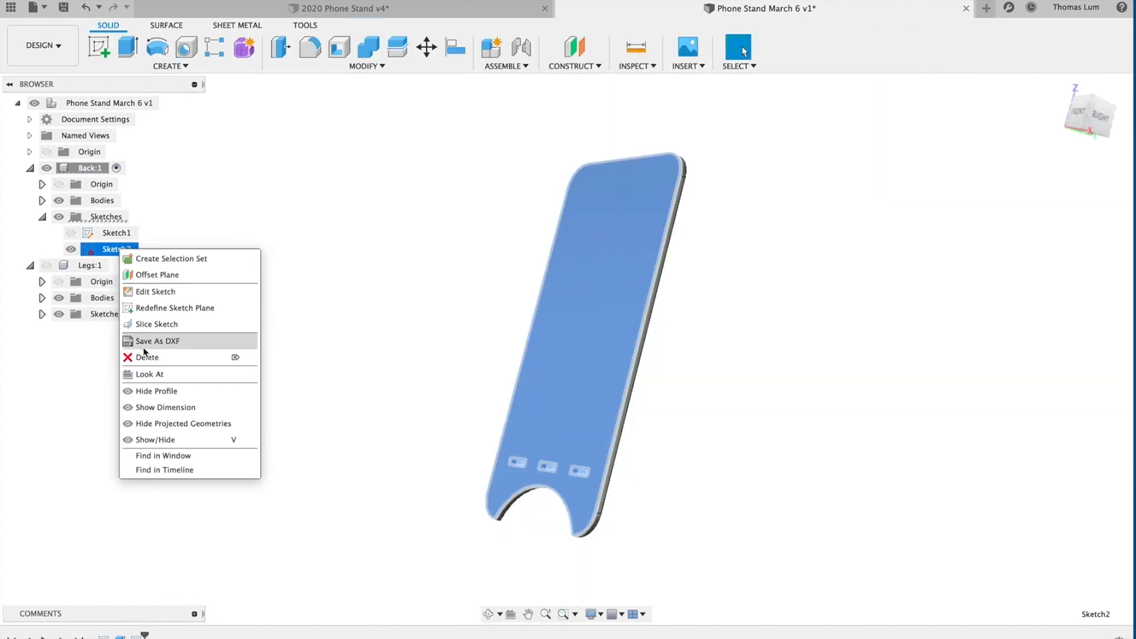
pyautogui.click(172, 341)
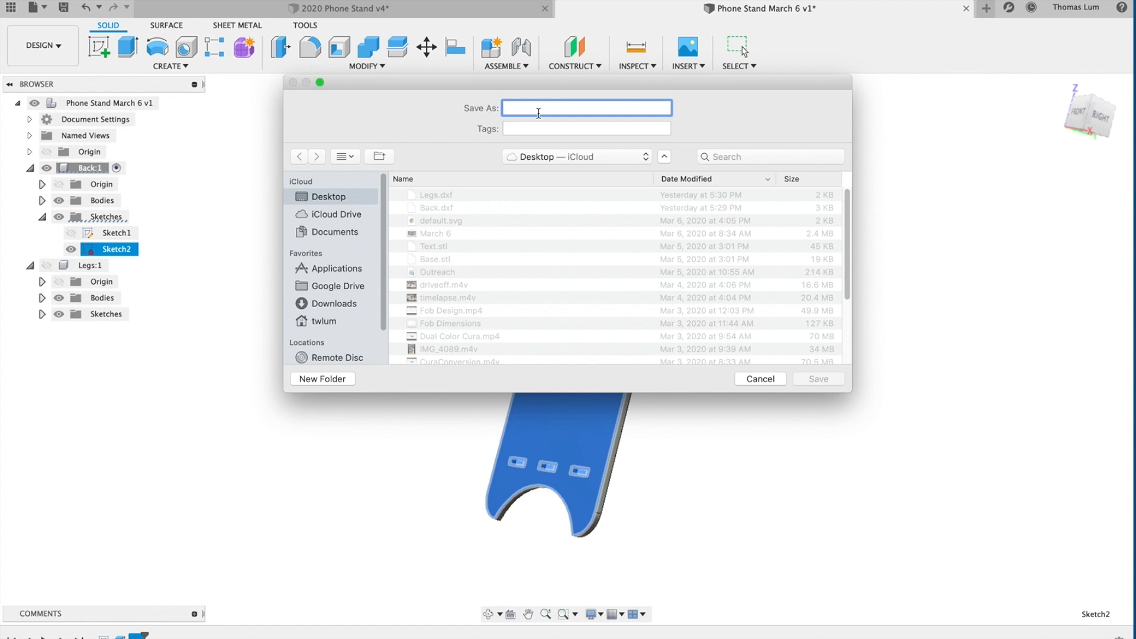
pyautogui.write('back')
pyautogui.press('Return')
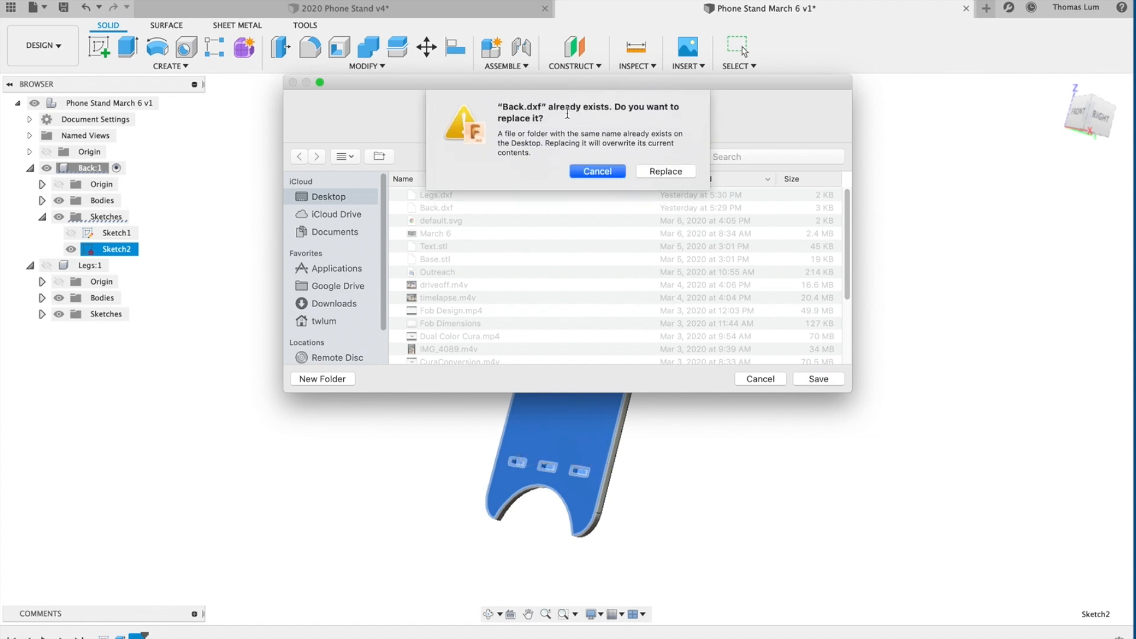
pyautogui.click(669, 172)
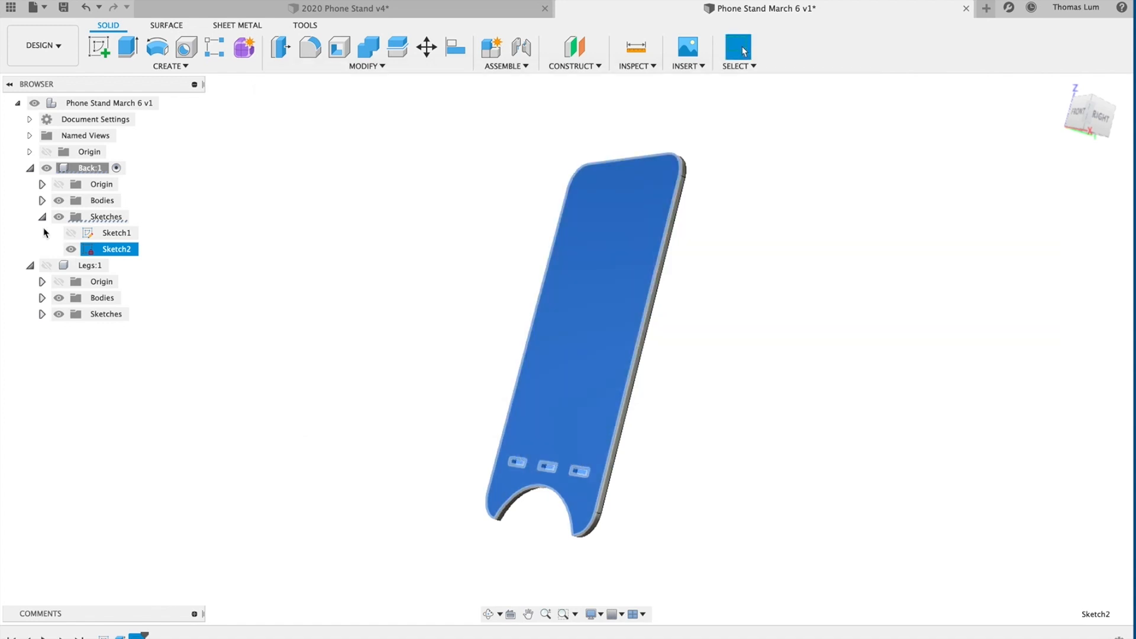
# Rename the Back component's exported sketch to backdxf and collapse its sketch list.
pyautogui.click(116, 249)
pyautogui.write('backdxf')
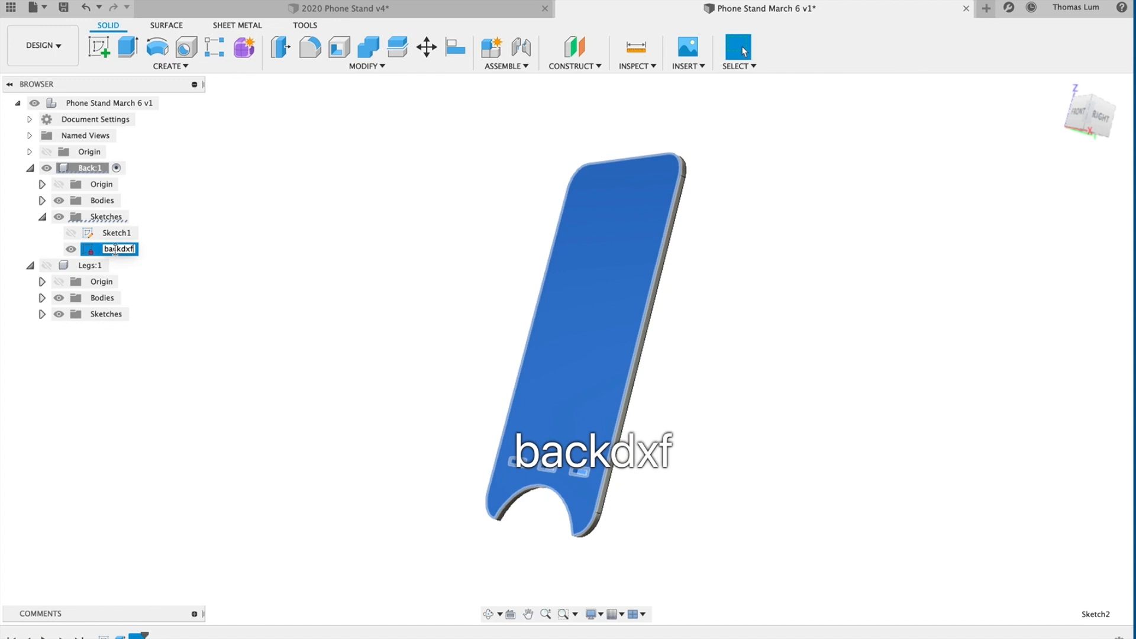
pyautogui.click(12, 198)
pyautogui.click(42, 217)
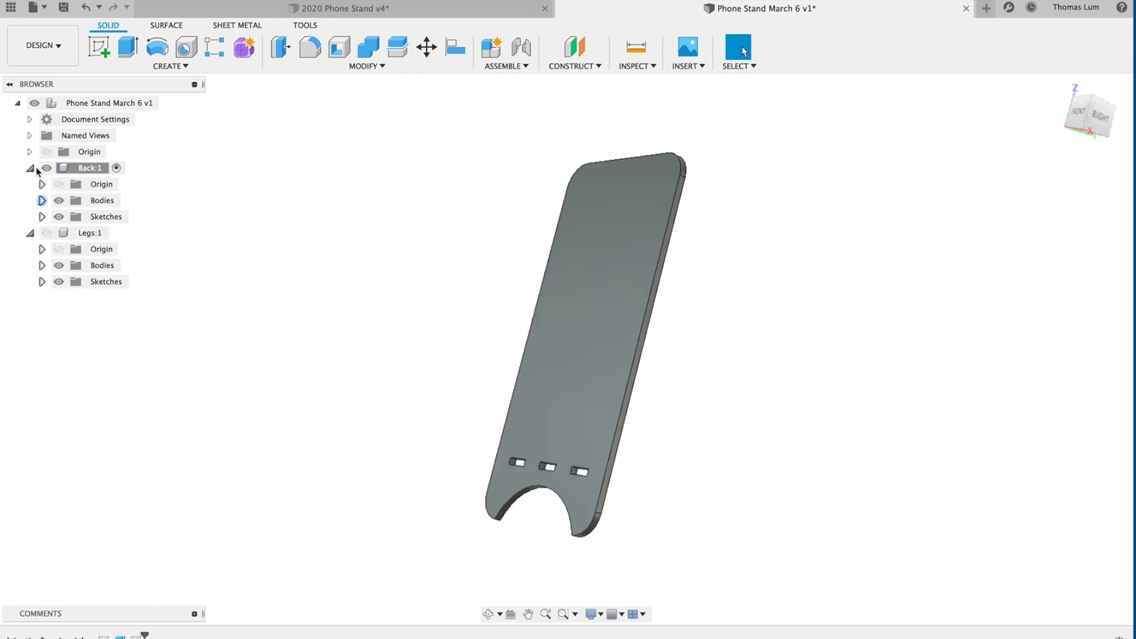
# Hide the Back component, and show and activate the Legs component.
pyautogui.click(46, 168)
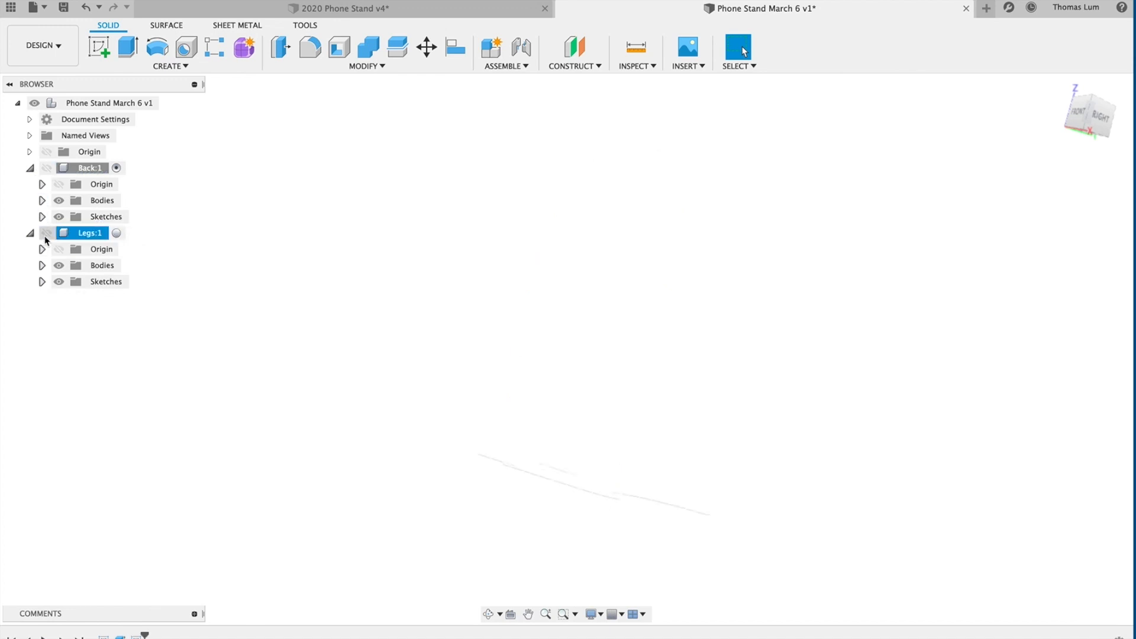
pyautogui.click(46, 232)
pyautogui.click(116, 233)
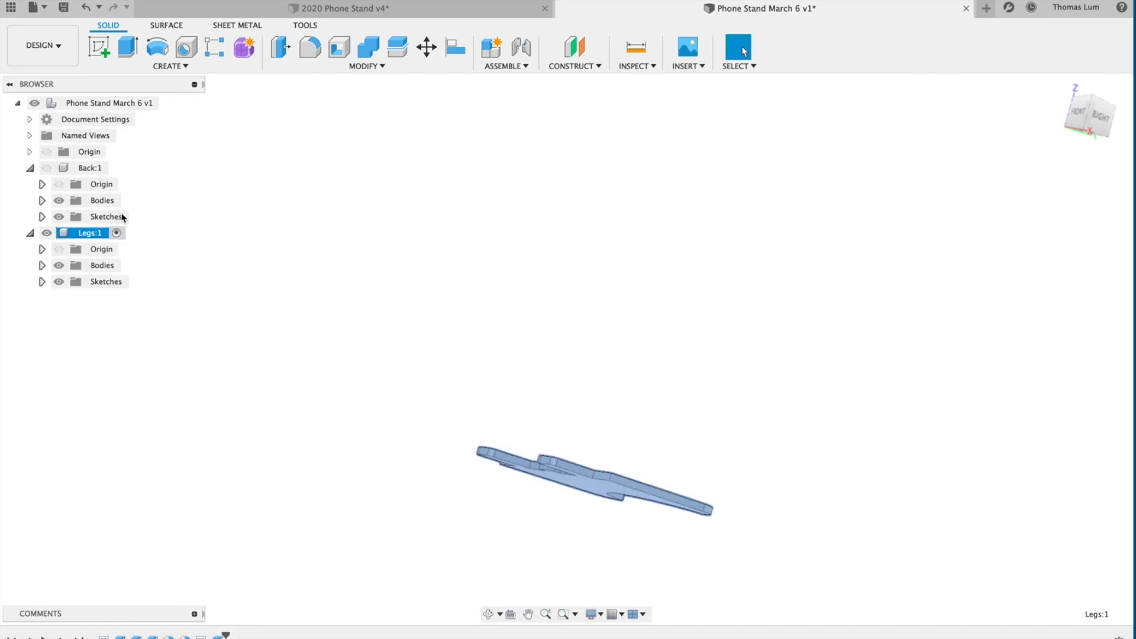
# Inspect the existing sketches of the Legs component by toggling the visibility of Sketch2.
pyautogui.click(42, 281)
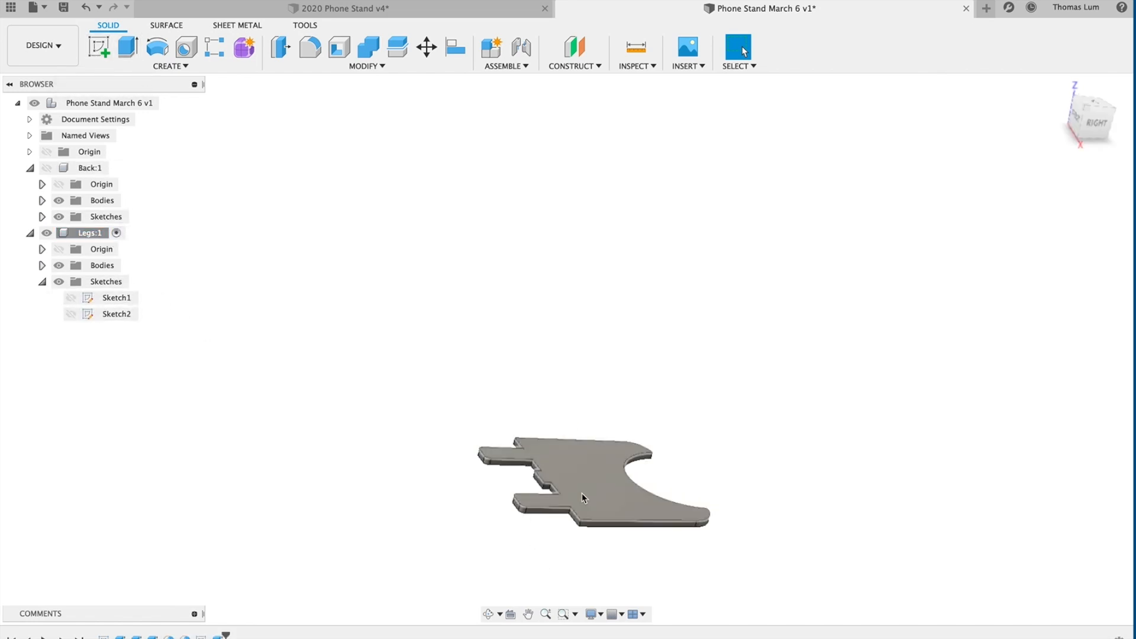
pyautogui.click(80, 318)
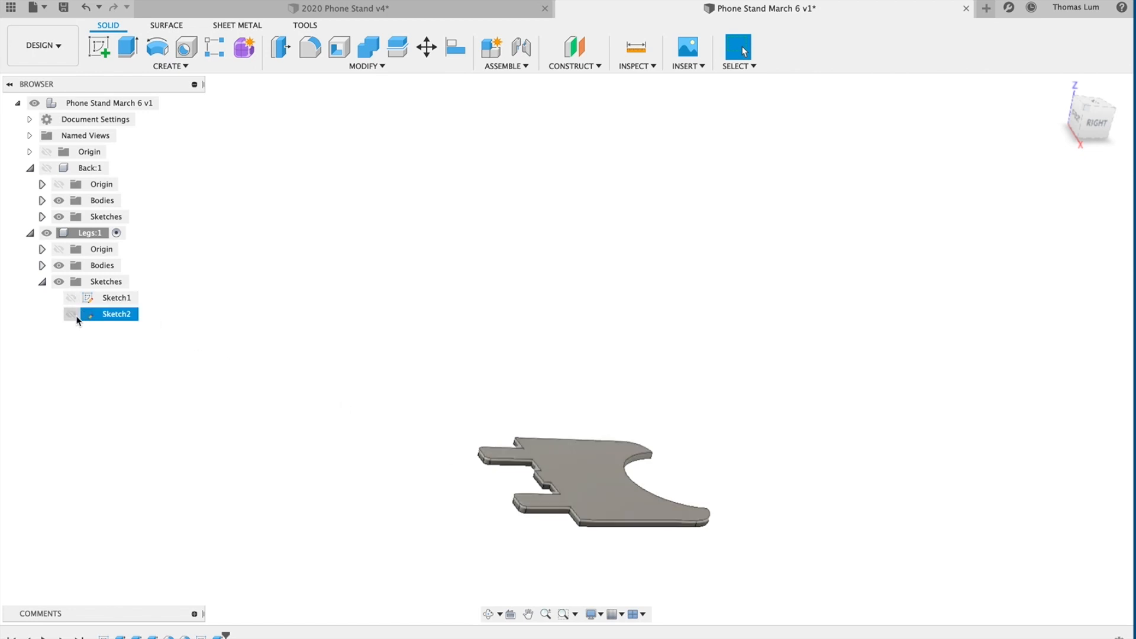
pyautogui.click(76, 317)
pyautogui.click(76, 317)
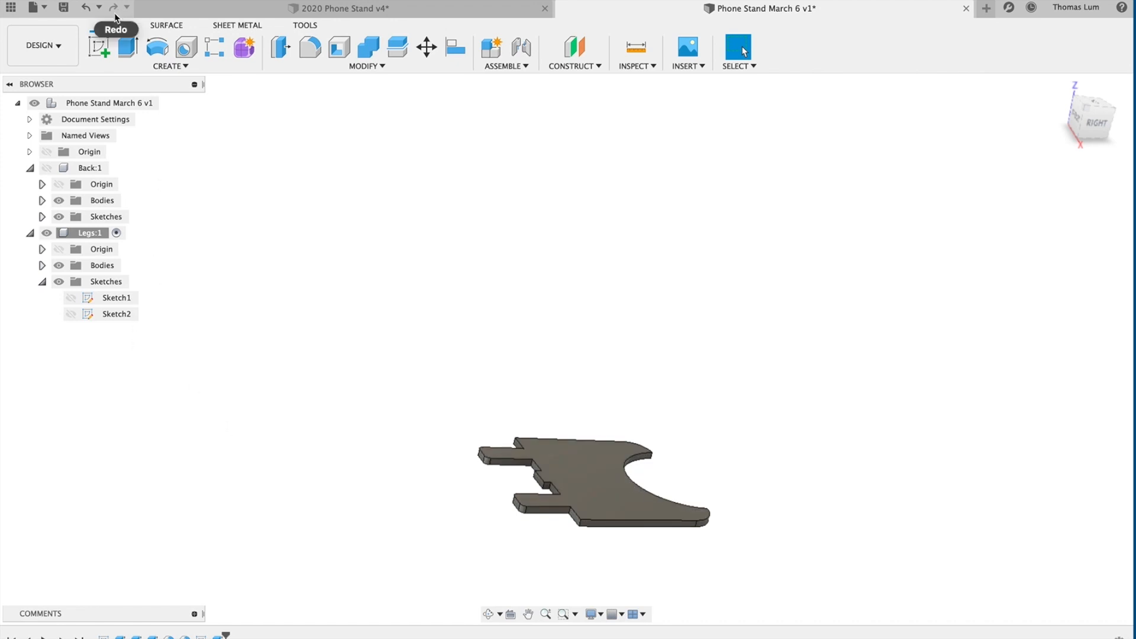
# Create a sketch on the flat top face of the Legs plate so it captures the outline, and finish it.
pyautogui.click(100, 61)
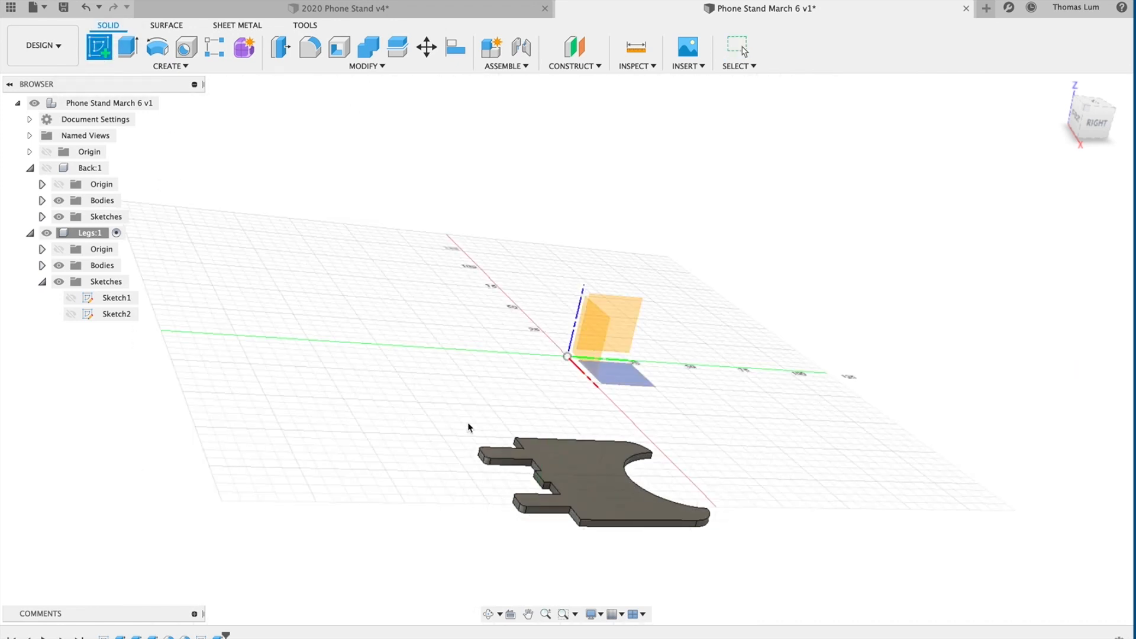
pyautogui.click(592, 473)
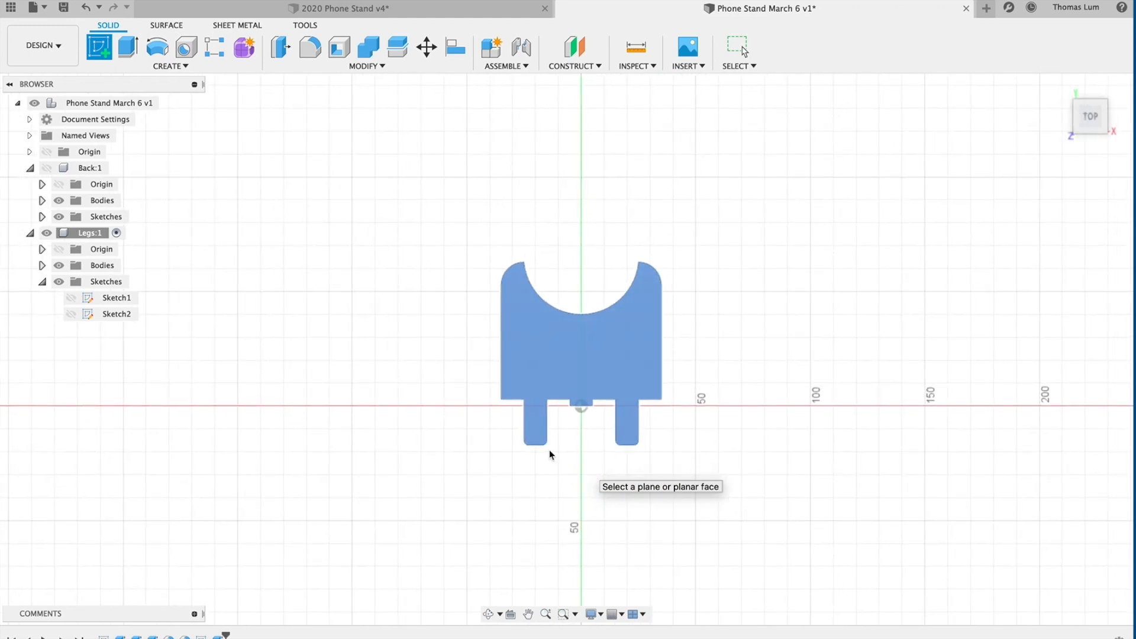
pyautogui.click(550, 448)
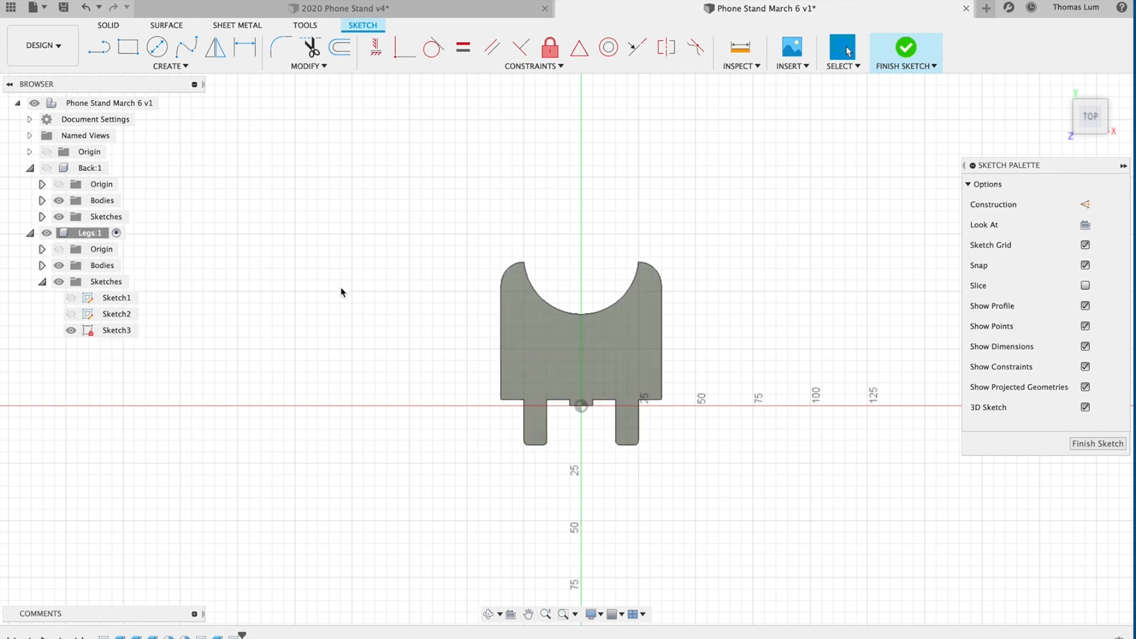
pyautogui.click(912, 52)
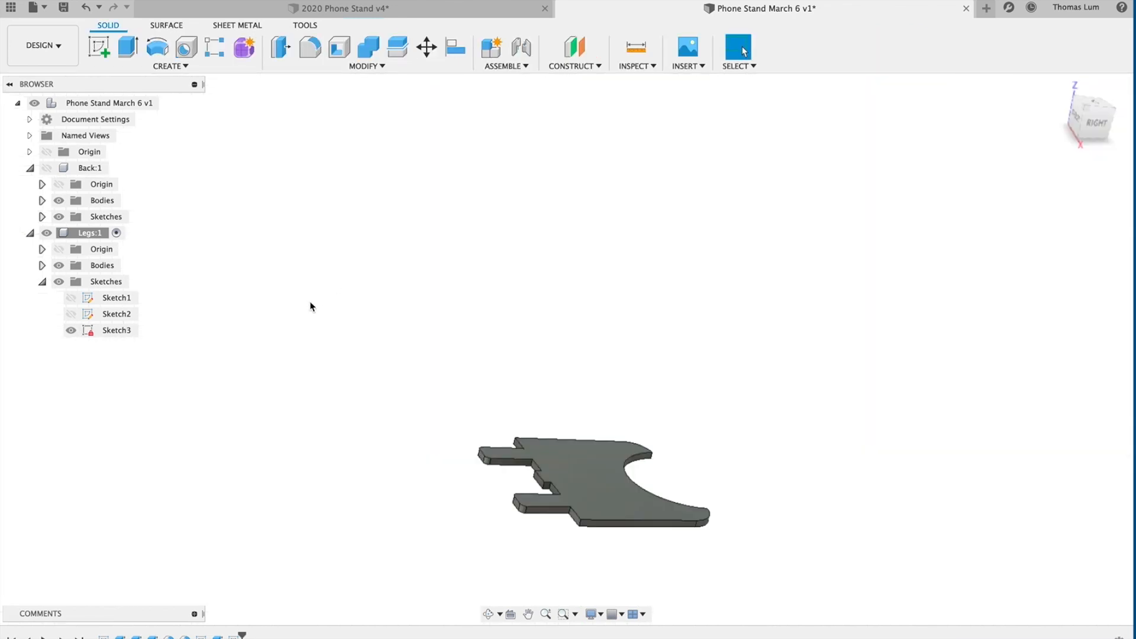
# Save the new Legs outline sketch to the Desktop as a DXF named legs, replacing the existing file.
pyautogui.rightClick(112, 332)
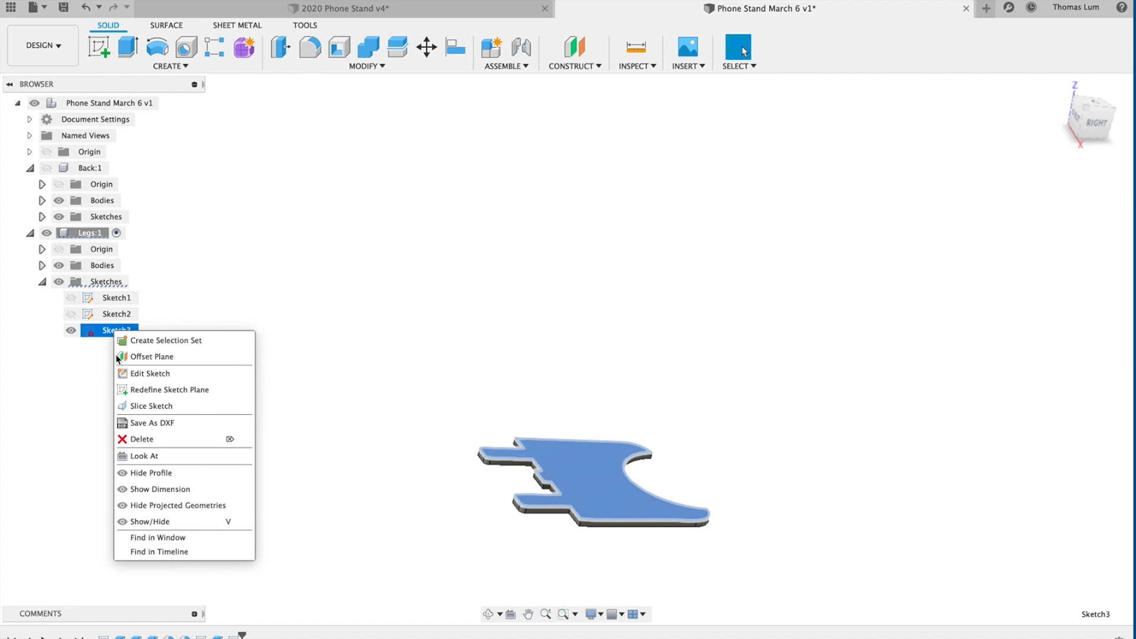
pyautogui.click(142, 423)
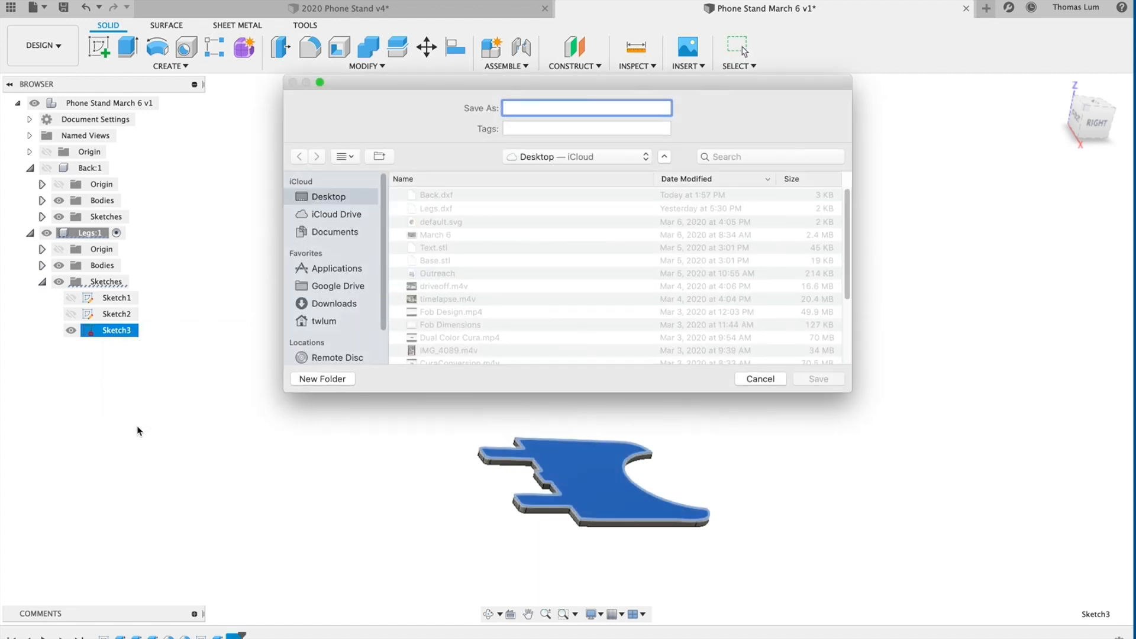
pyautogui.write('l')
pyautogui.press('BackSpace')
pyautogui.write('legs')
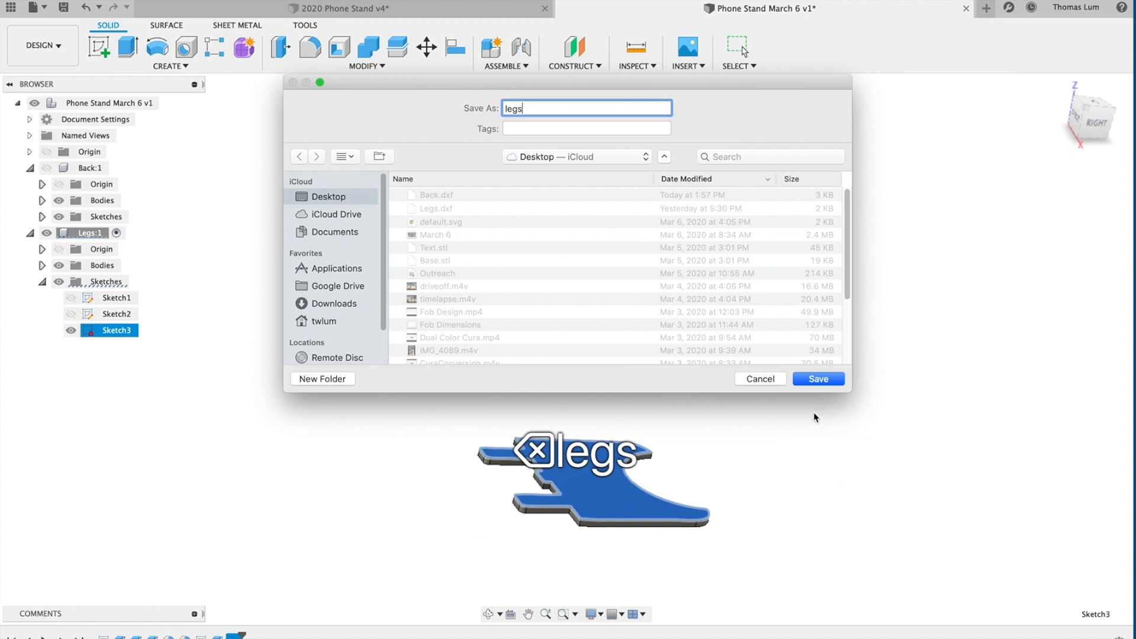
pyautogui.click(818, 379)
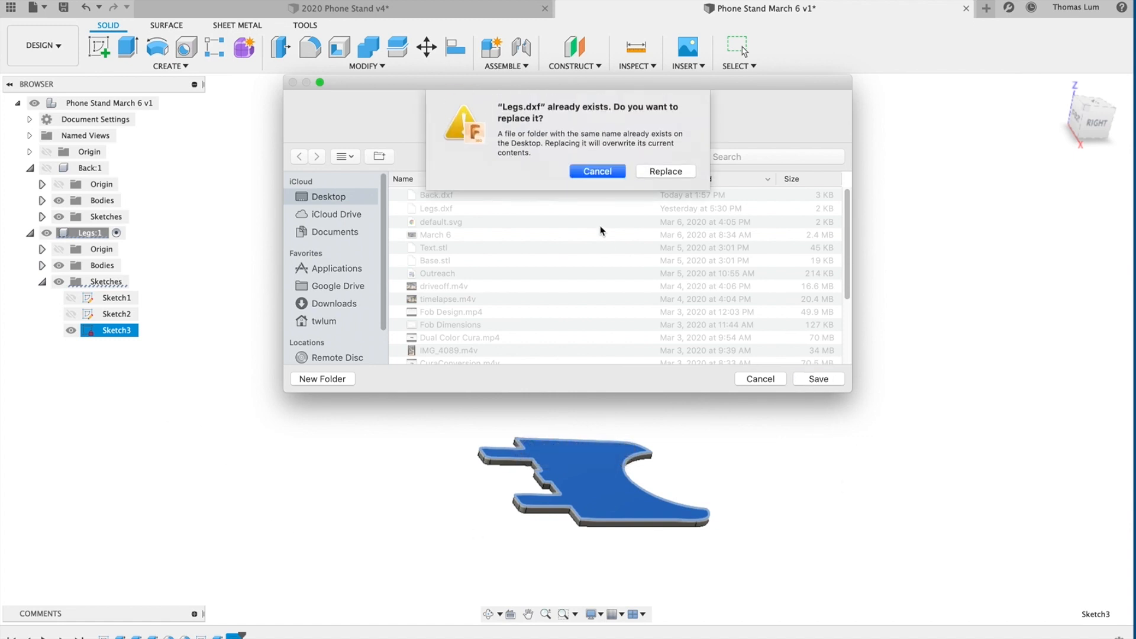
pyautogui.click(652, 174)
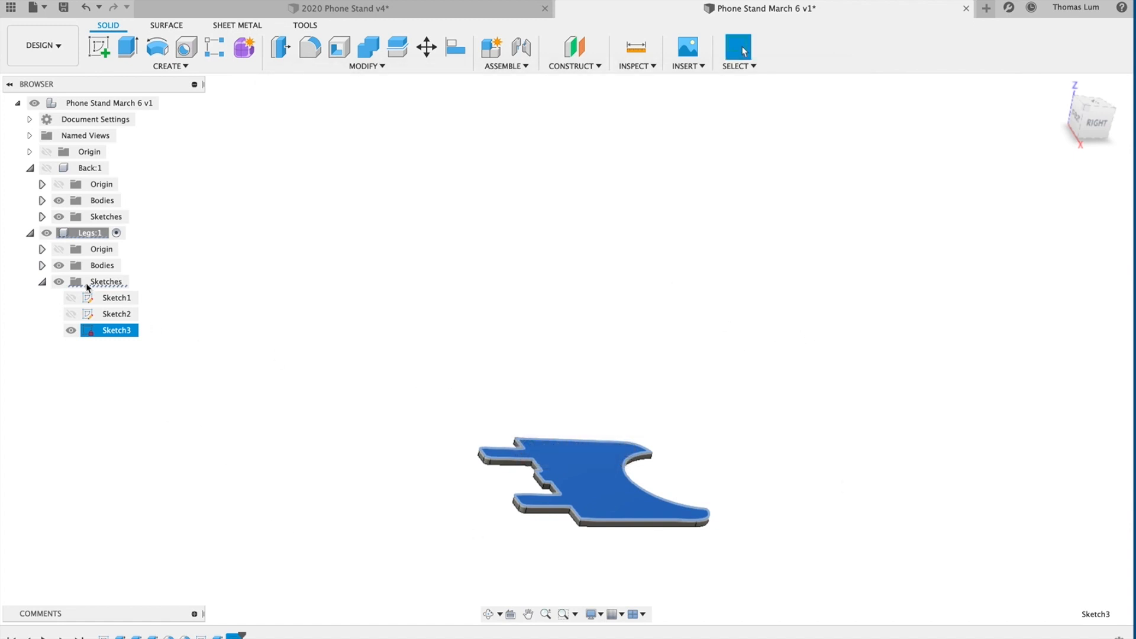
# Rename the exported Legs sketch to legsdxf and hide it.
pyautogui.click(106, 333)
pyautogui.write('legsdx')
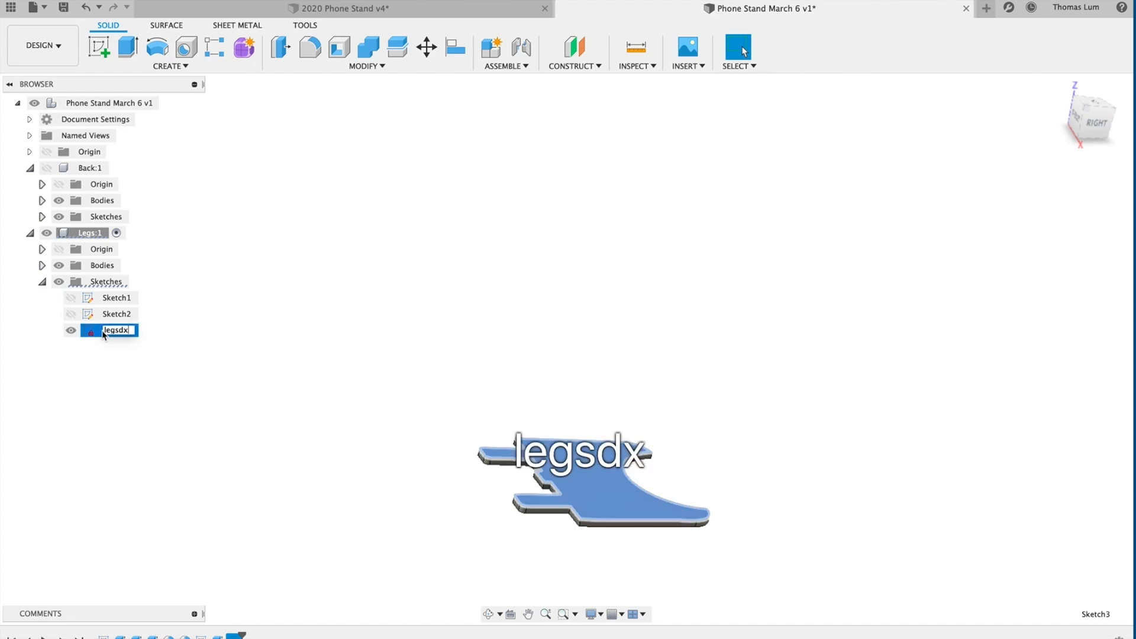
pyautogui.write('f')
pyautogui.click(104, 385)
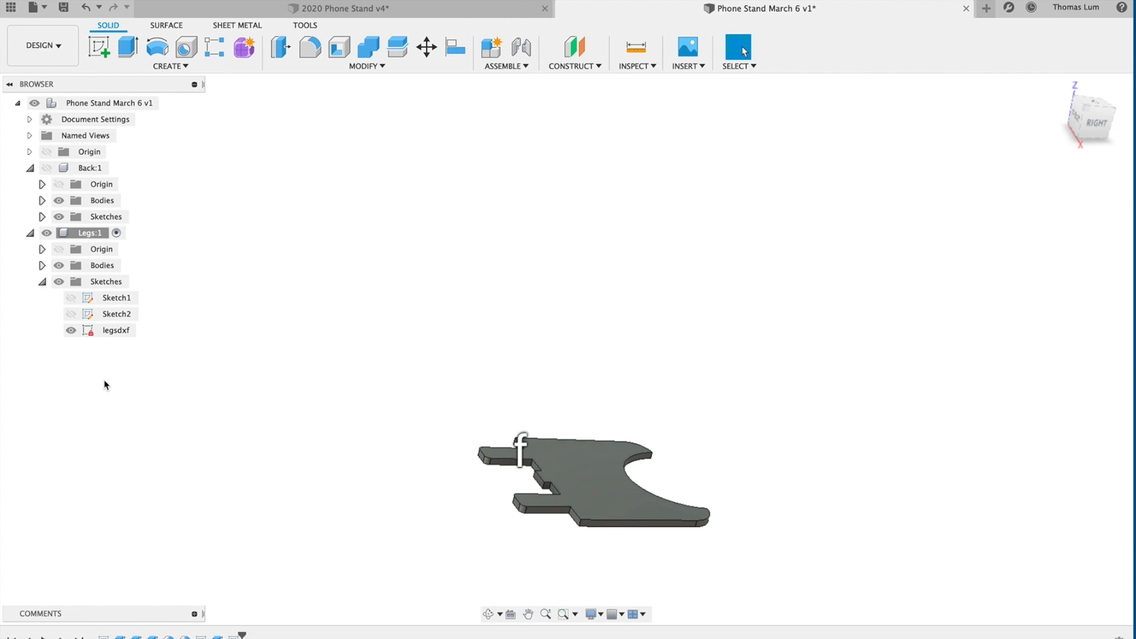
pyautogui.click(71, 330)
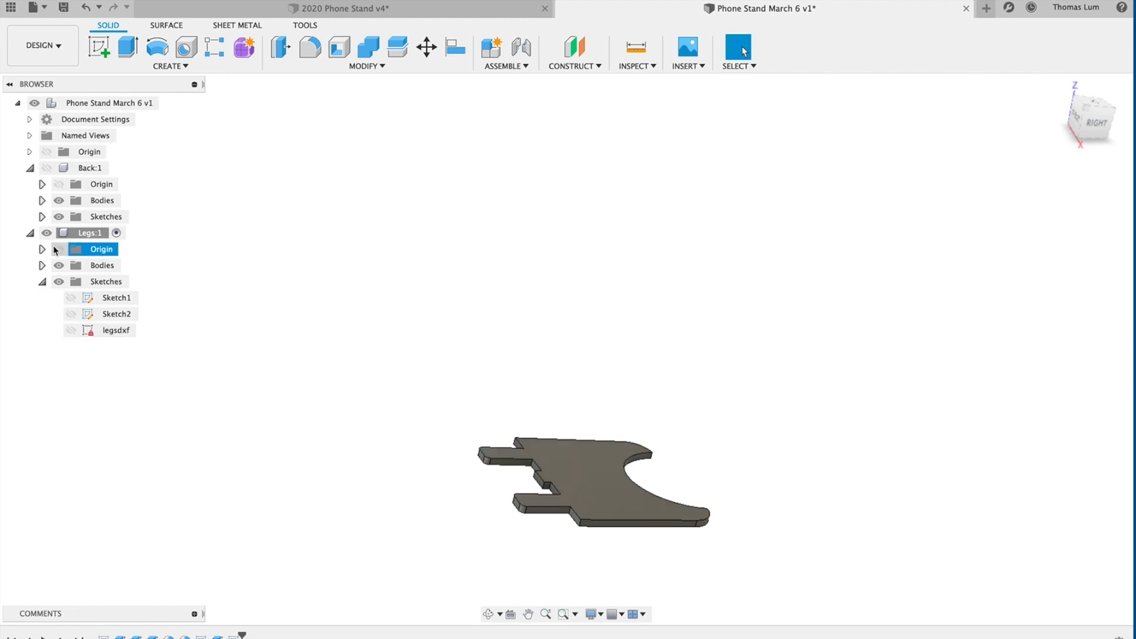
# Show the Back component with its backdxf sketch hidden, and activate the top-level Phone Stand March 6 component.
pyautogui.click(47, 169)
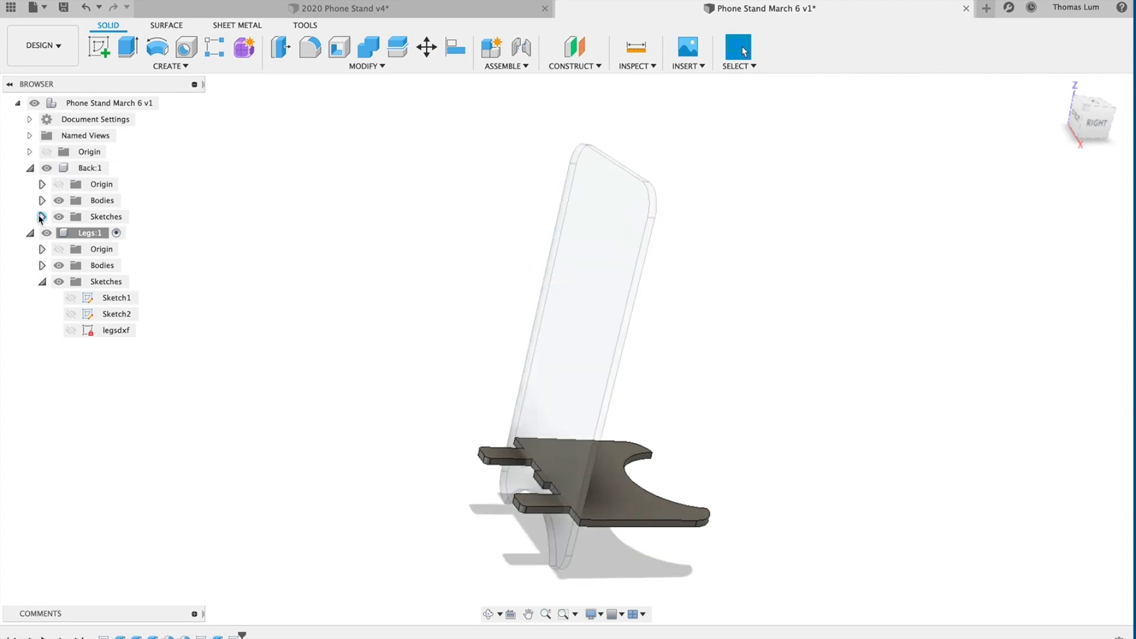
pyautogui.click(42, 217)
pyautogui.click(73, 252)
pyautogui.press('Escape')
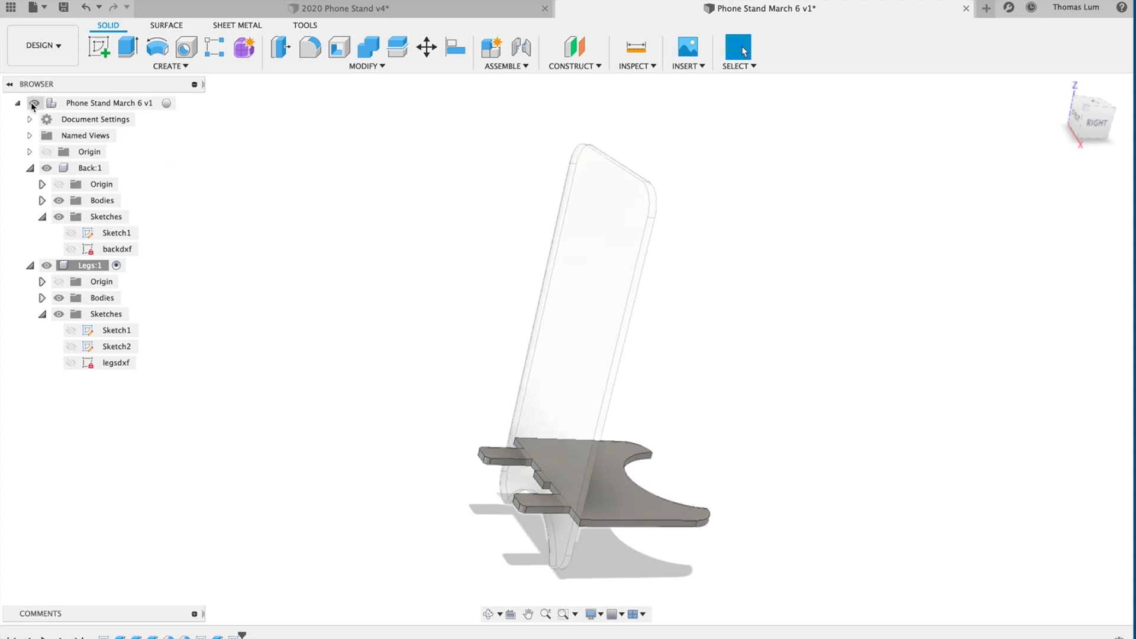
pyautogui.click(166, 103)
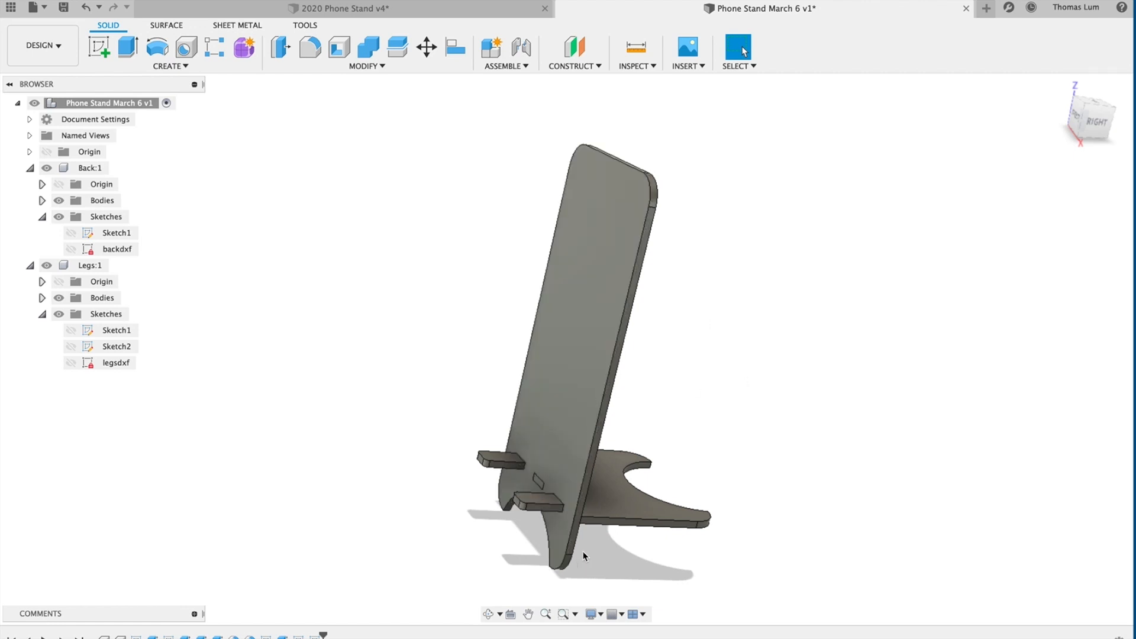
# Create a new design and insert Back.dxf from the Desktop onto the XY plane as a single sketch.
pyautogui.click(990, 11)
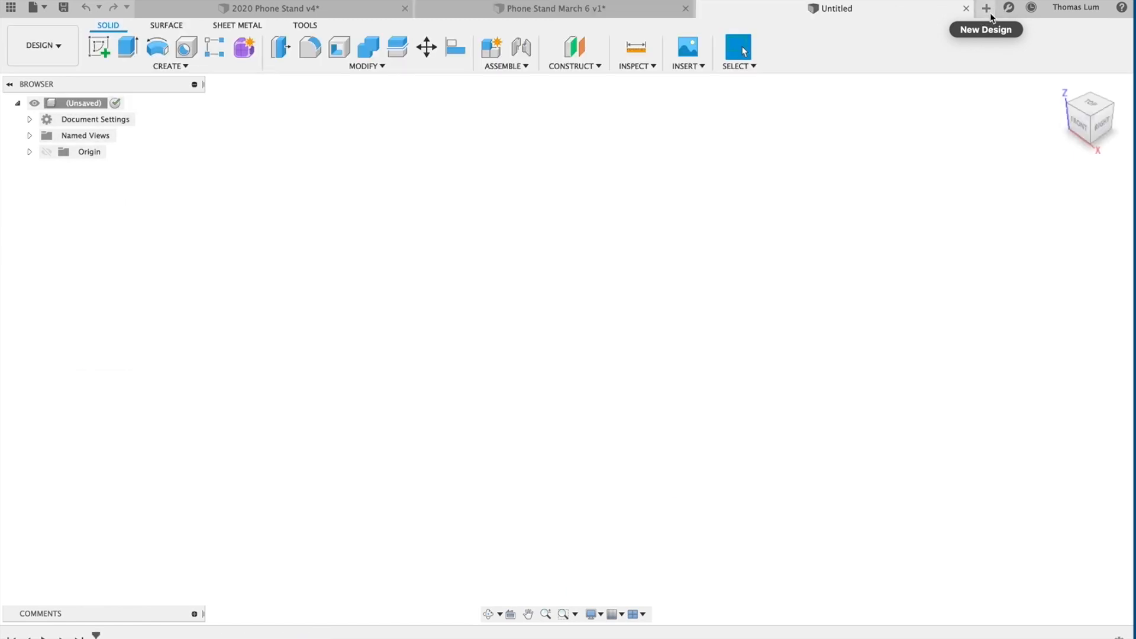
pyautogui.click(681, 66)
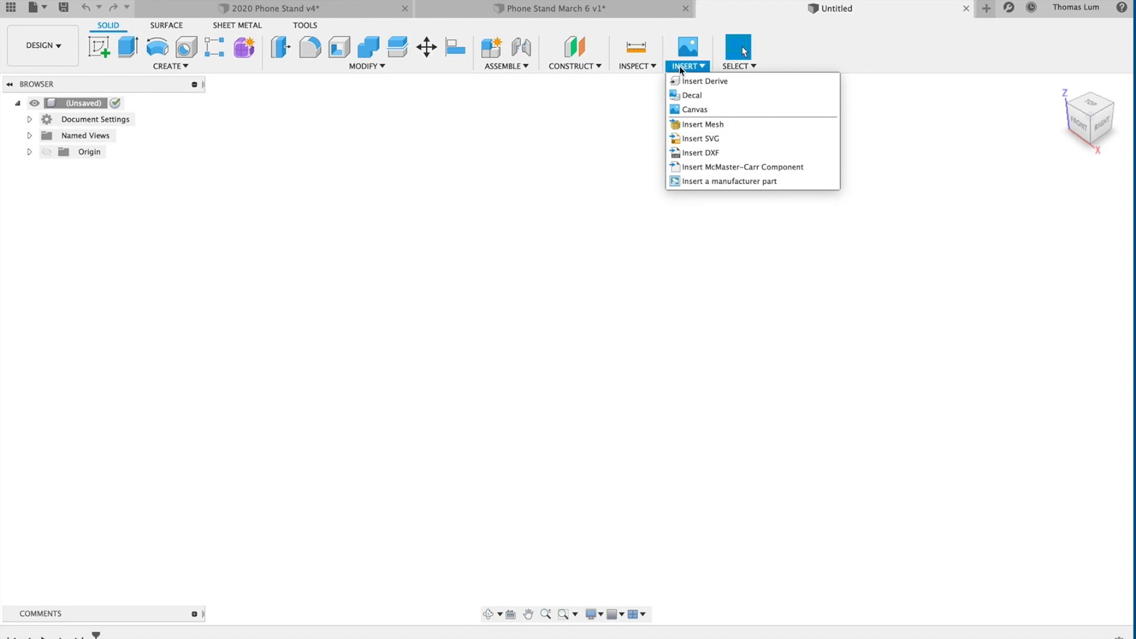
pyautogui.click(696, 153)
pyautogui.click(630, 351)
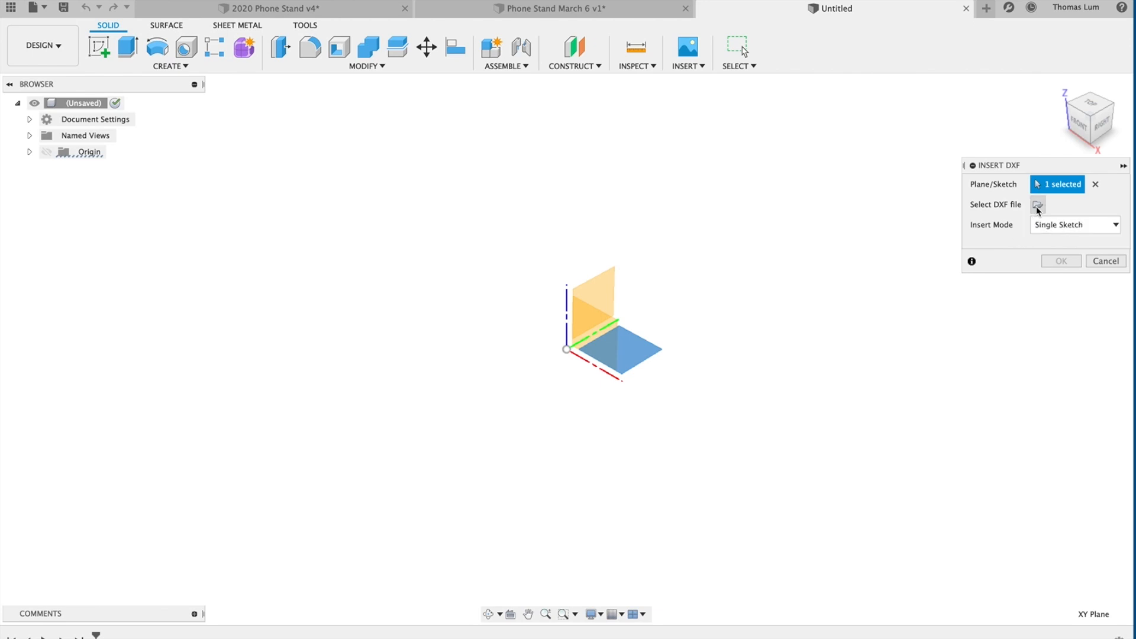
pyautogui.click(1037, 206)
pyautogui.click(455, 143)
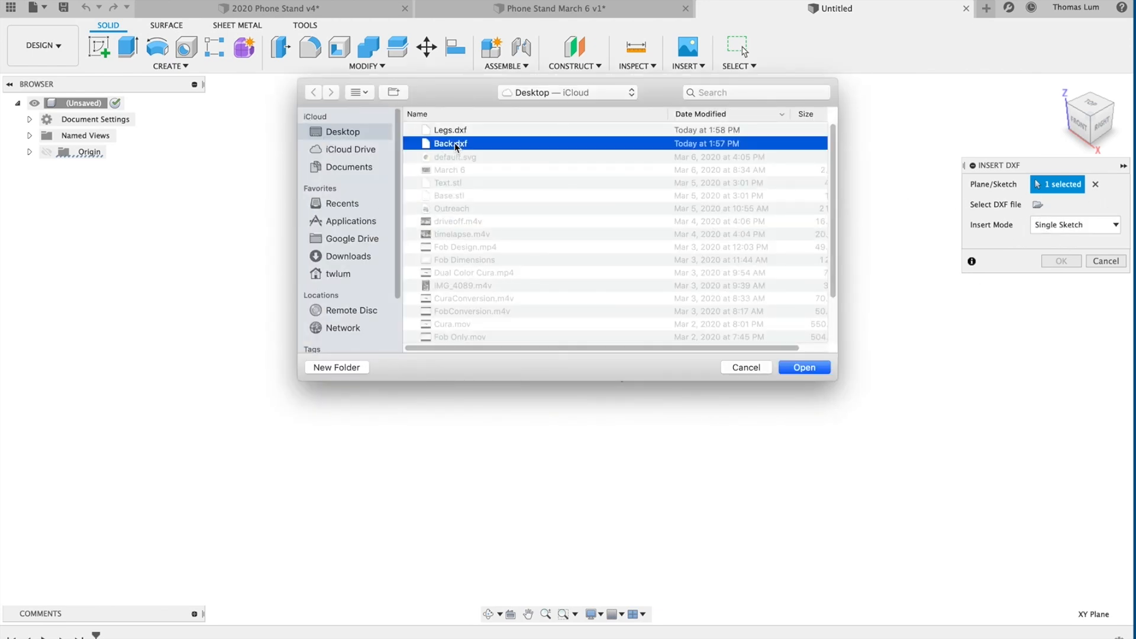
pyautogui.click(806, 370)
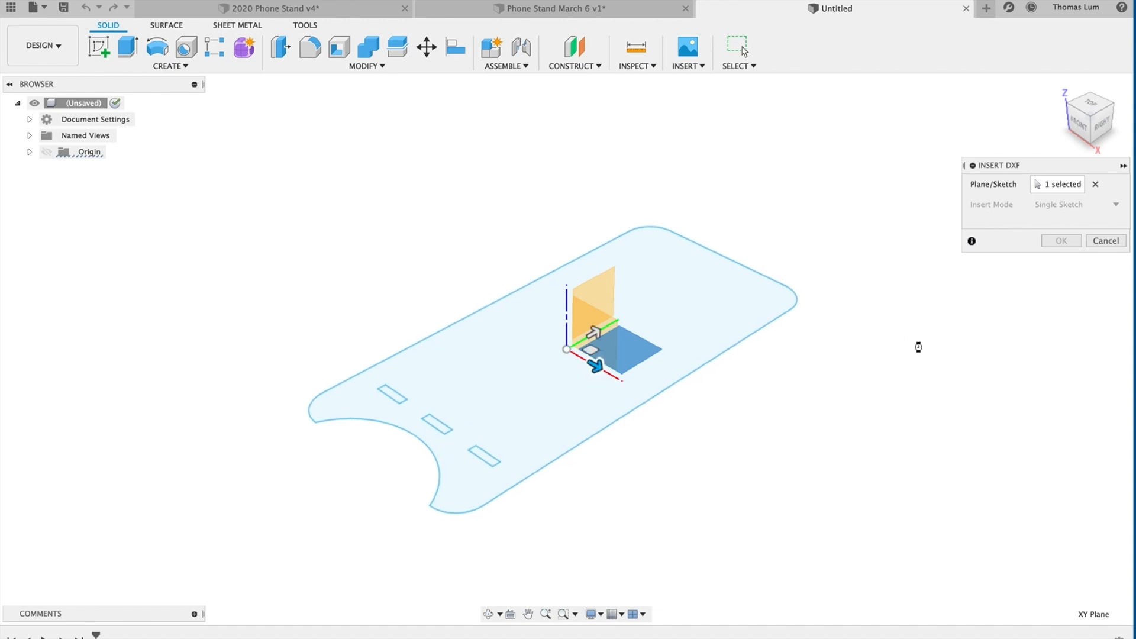
pyautogui.click(1059, 413)
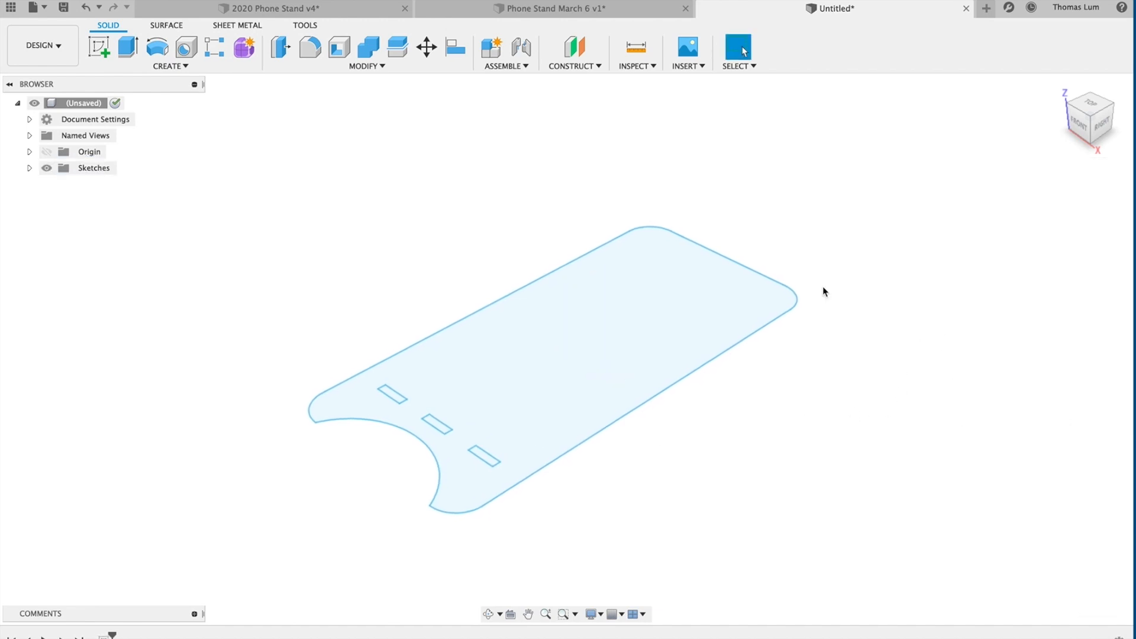
# Insert Legs.dxf from the Desktop onto the XY plane as a single sketch, offset about 77.6 mm in X beside the Back outline.
pyautogui.click(683, 66)
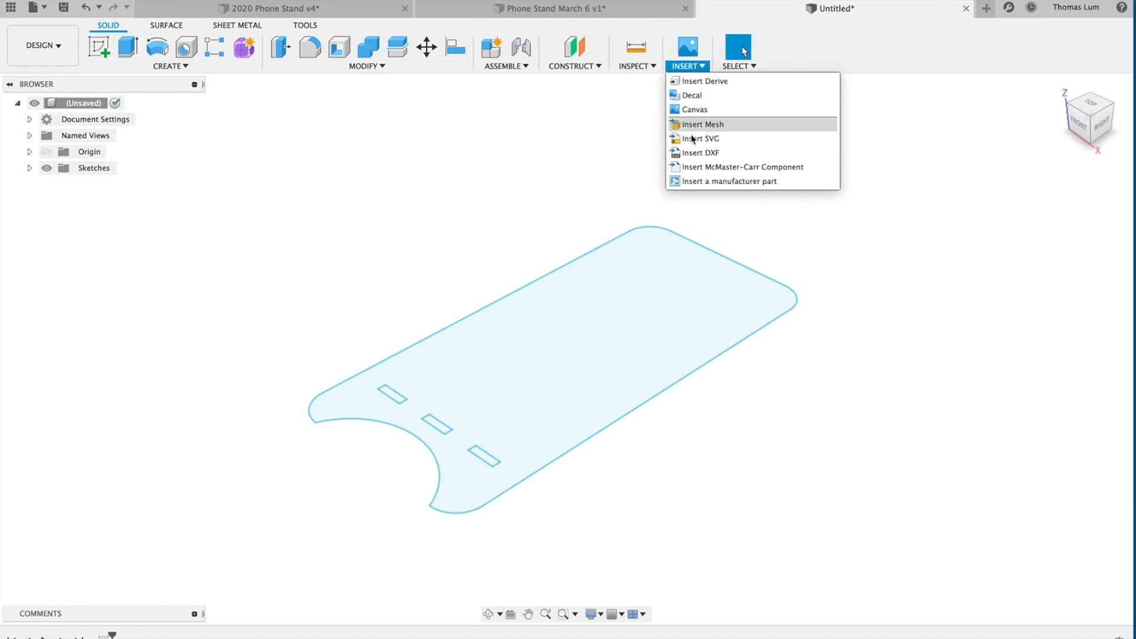
pyautogui.click(701, 148)
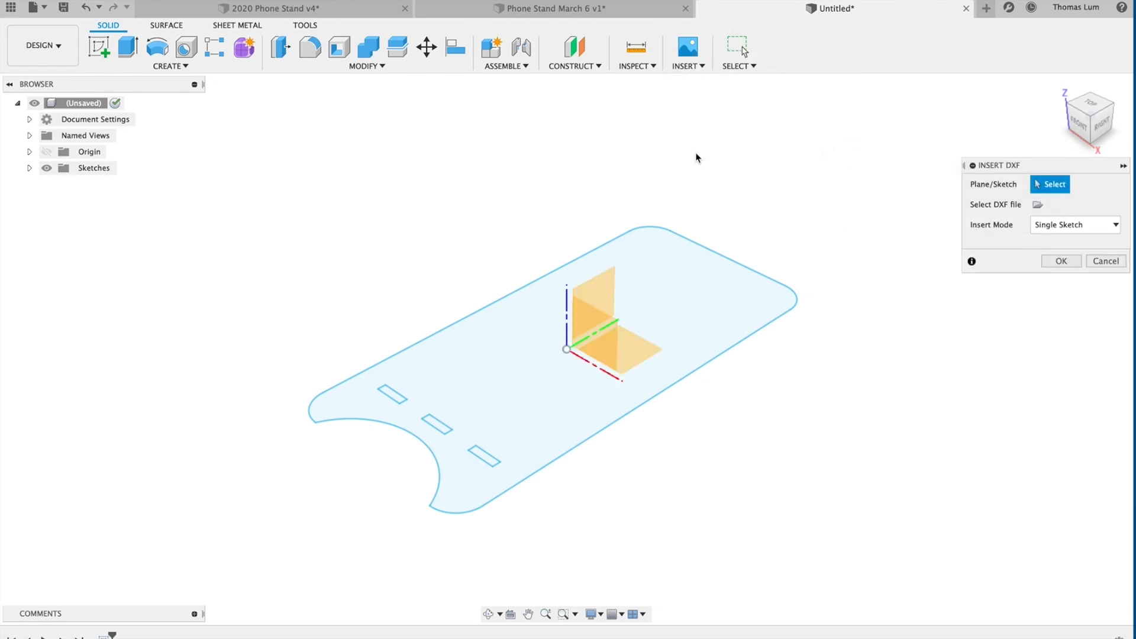
pyautogui.click(637, 343)
pyautogui.click(1038, 205)
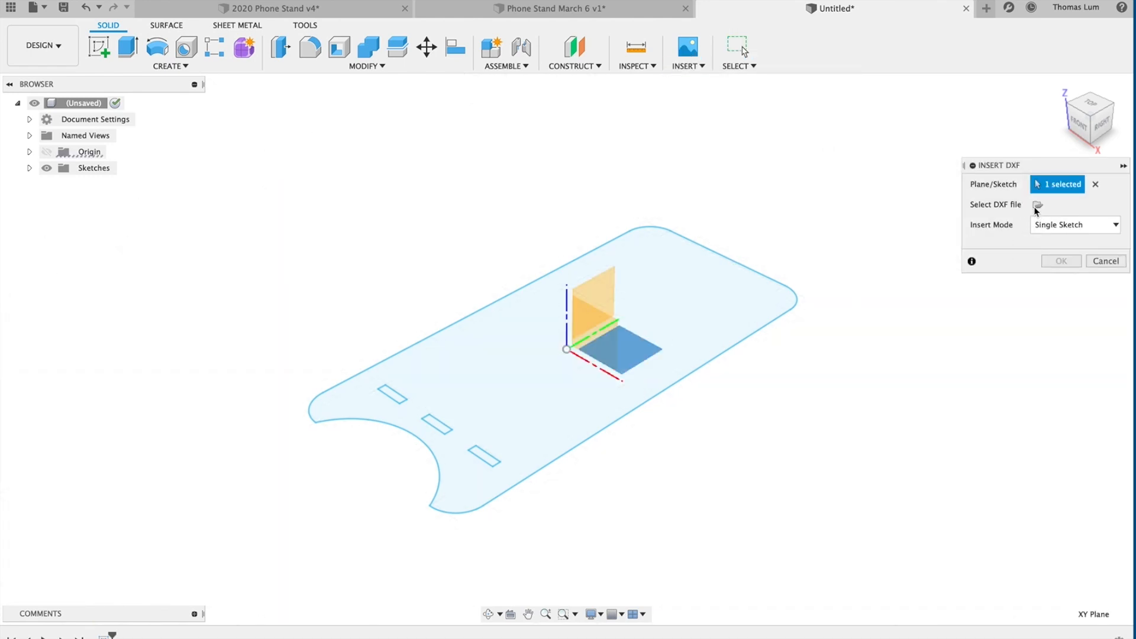
pyautogui.click(444, 130)
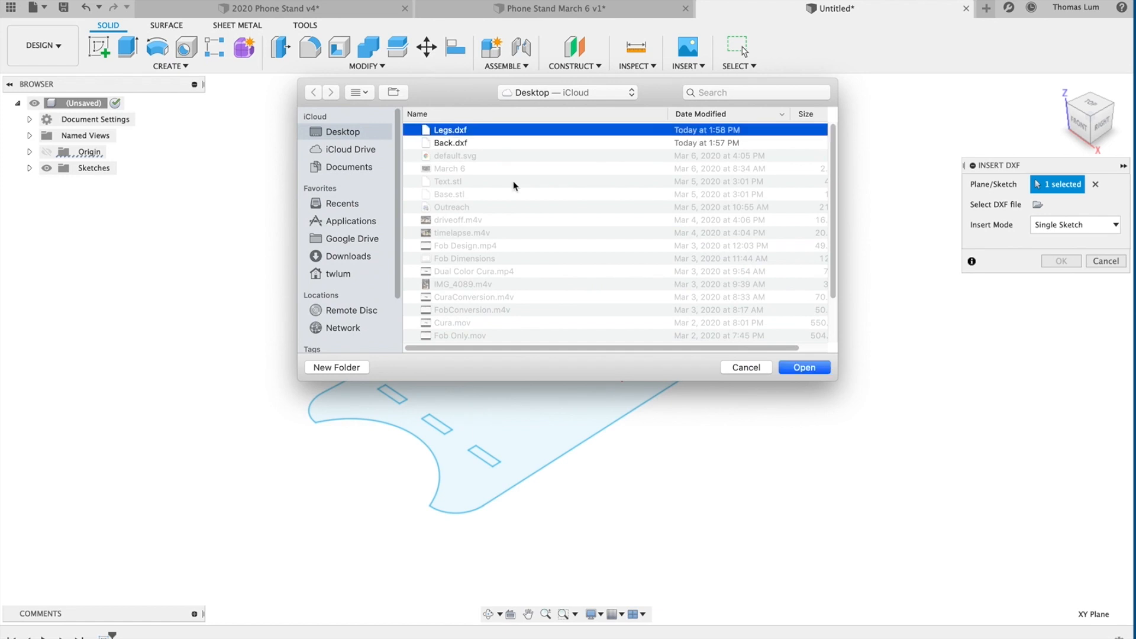
pyautogui.click(811, 368)
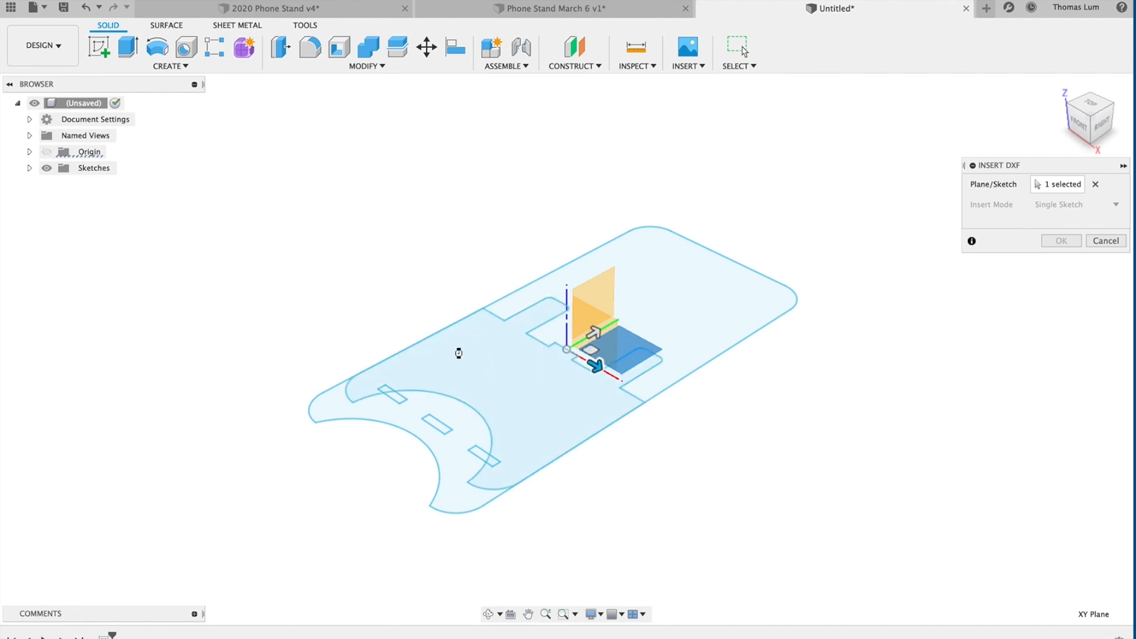
pyautogui.moveTo(597, 366); pyautogui.dragTo(739, 448)
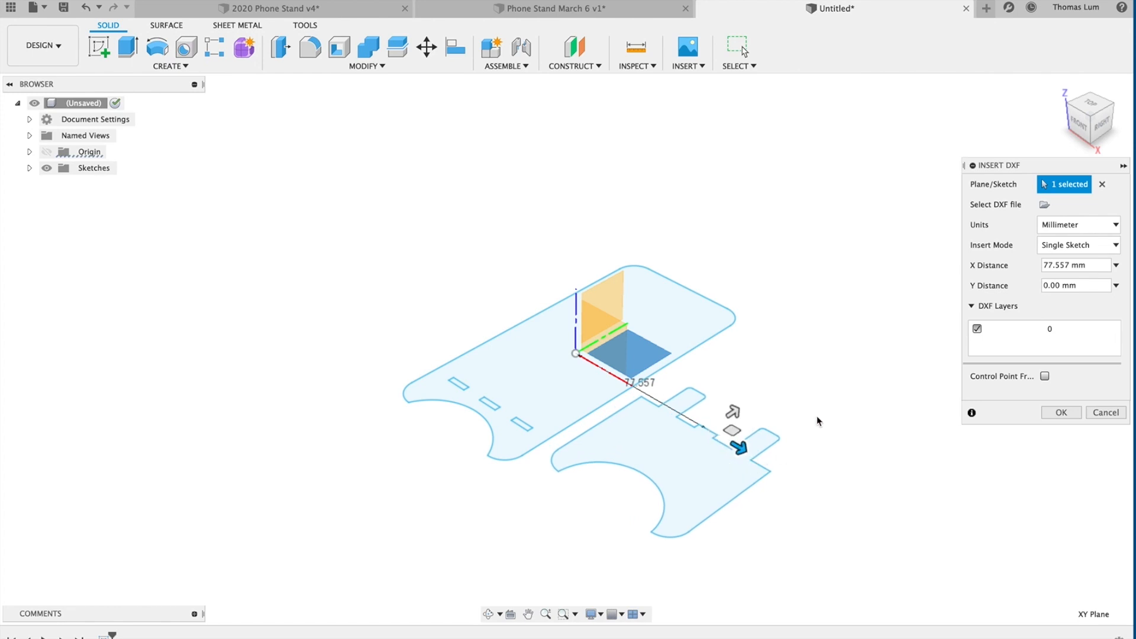
pyautogui.click(1062, 414)
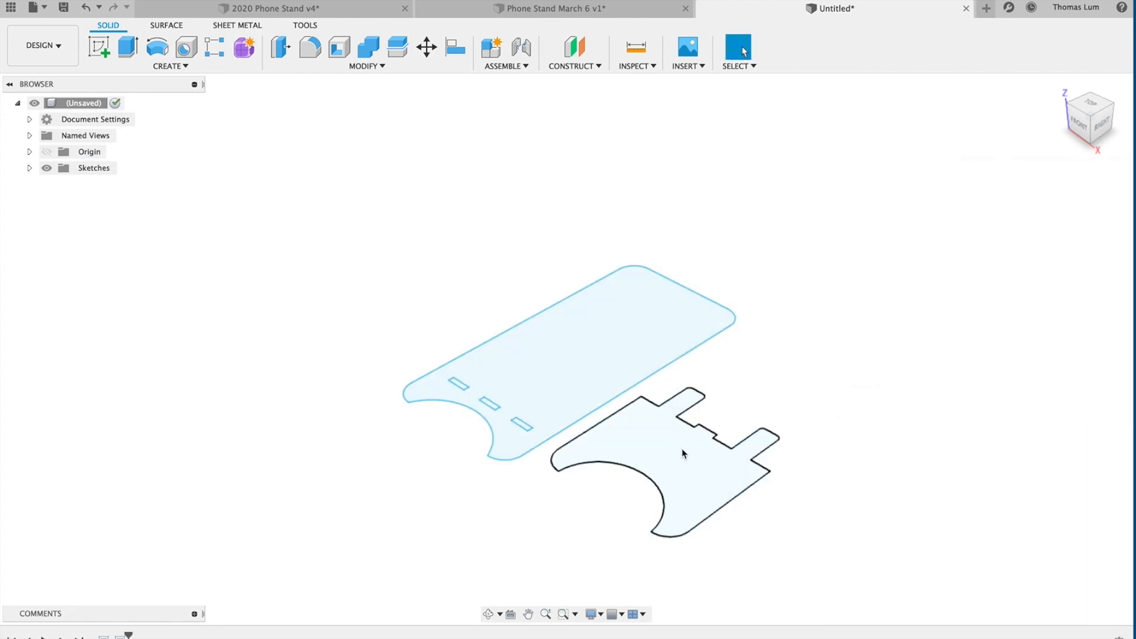
pyautogui.rightClick(514, 230)
pyautogui.click(356, 226)
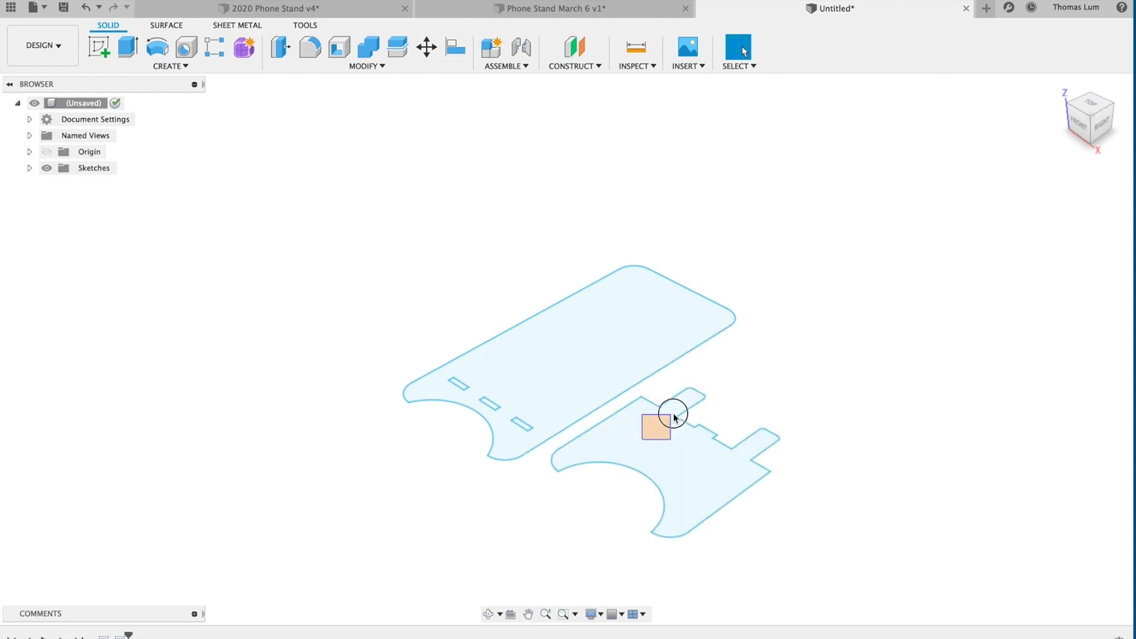
pyautogui.press('m')
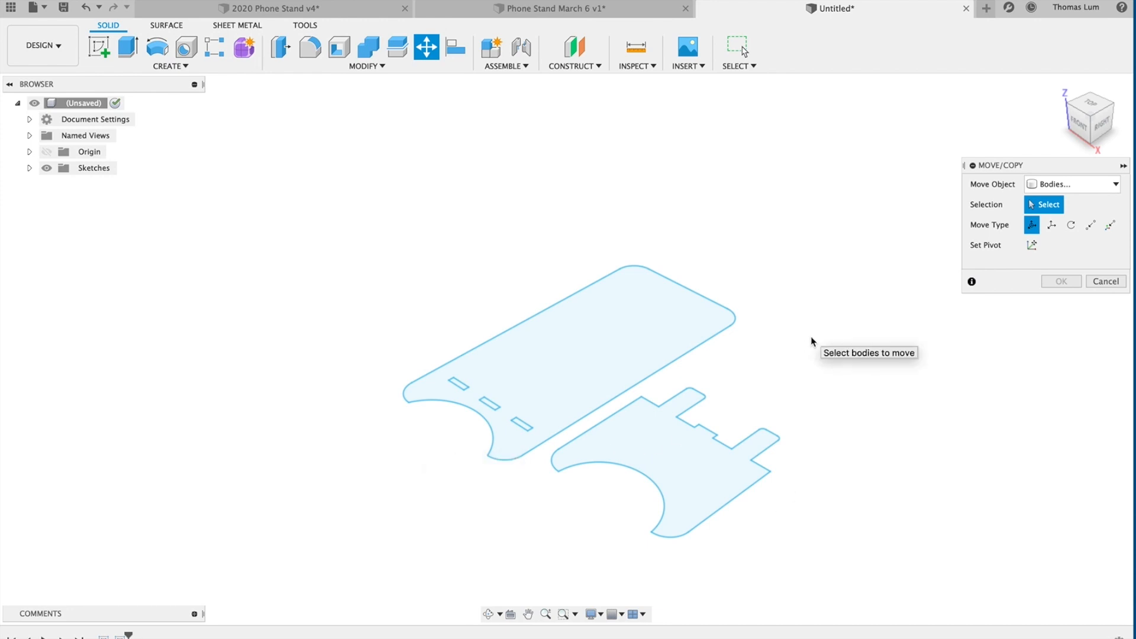
pyautogui.click(1106, 282)
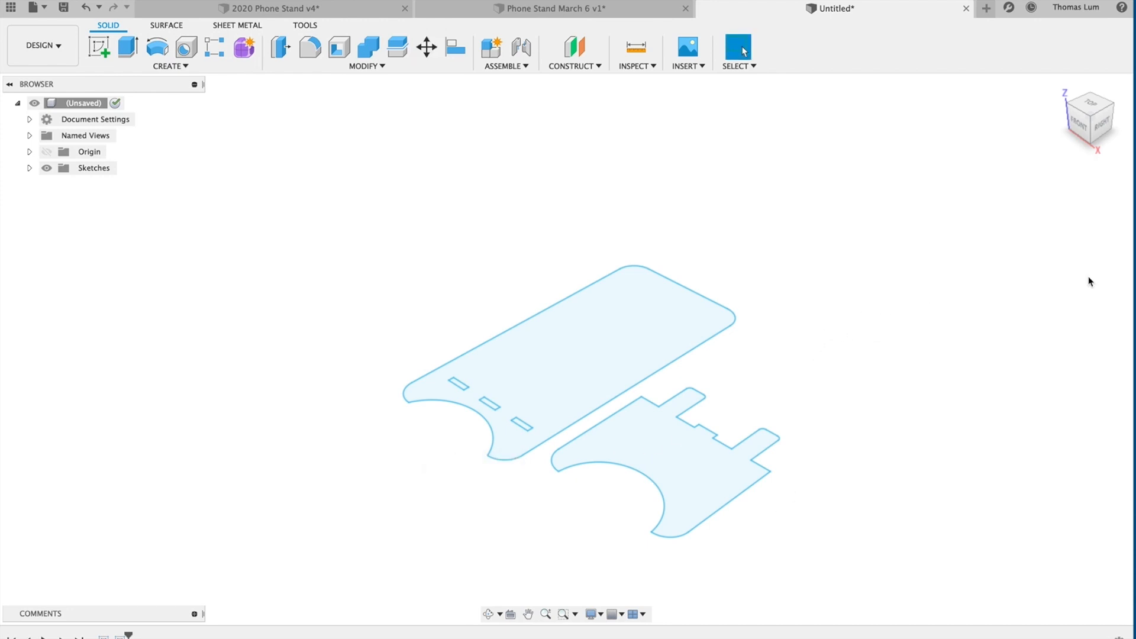